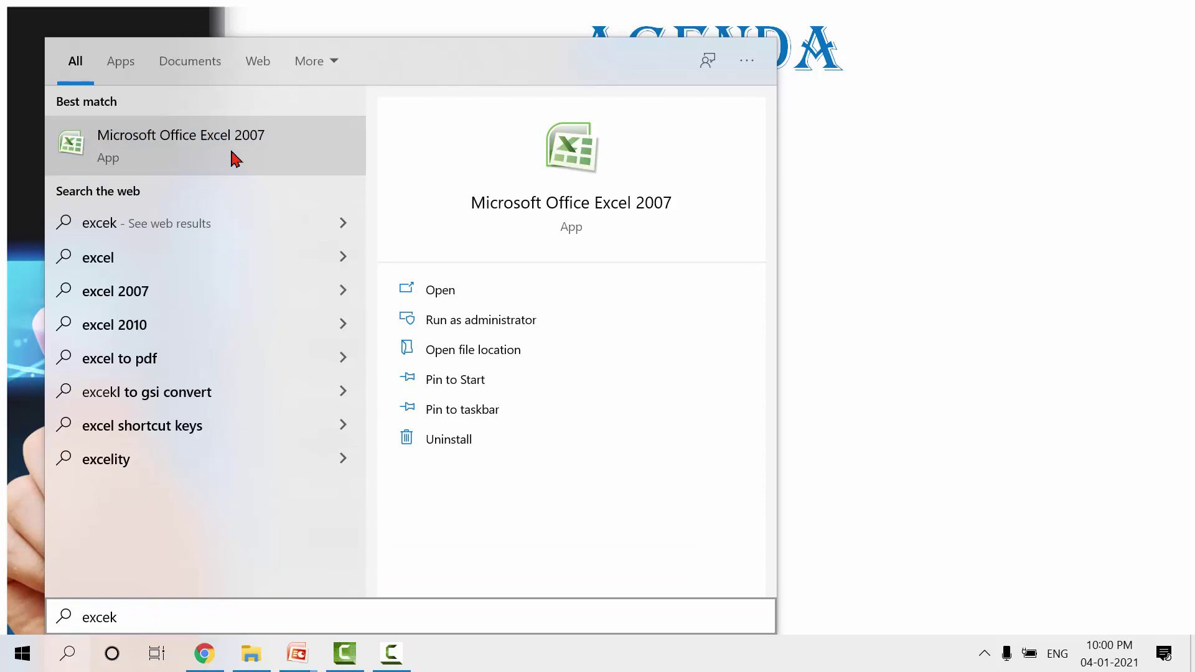
Open Microsoft Office Excel 2007 and look through Sheet1, Sheet2 and Sheet3 of the blank workbook
click(235, 159)
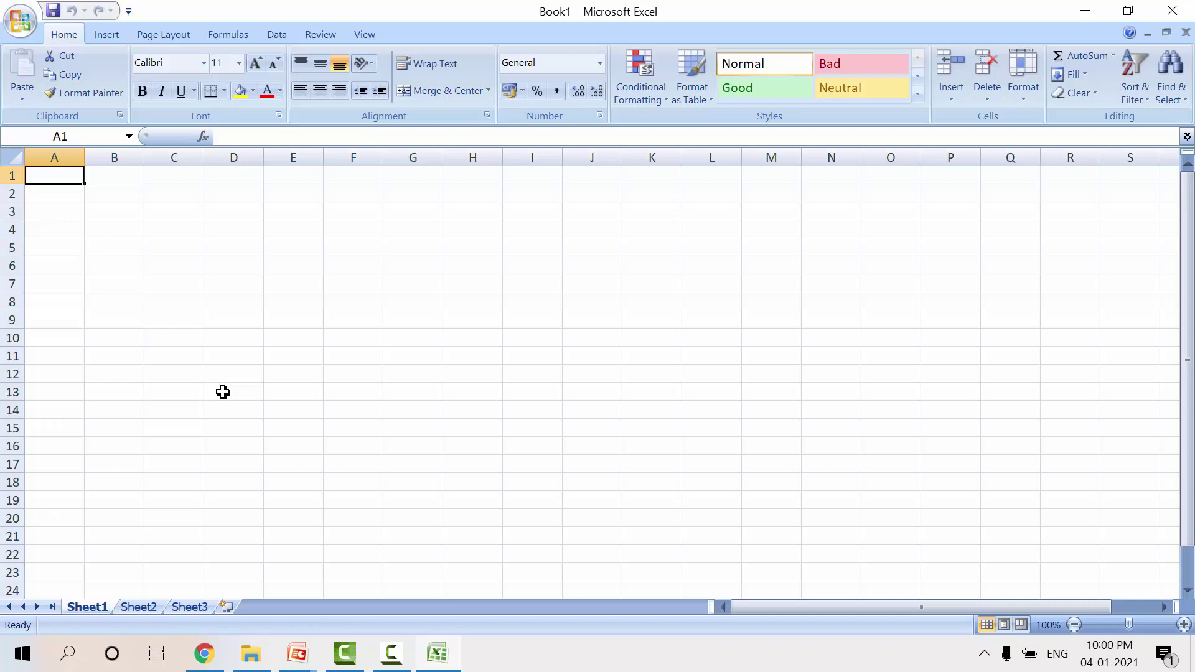
click(134, 608)
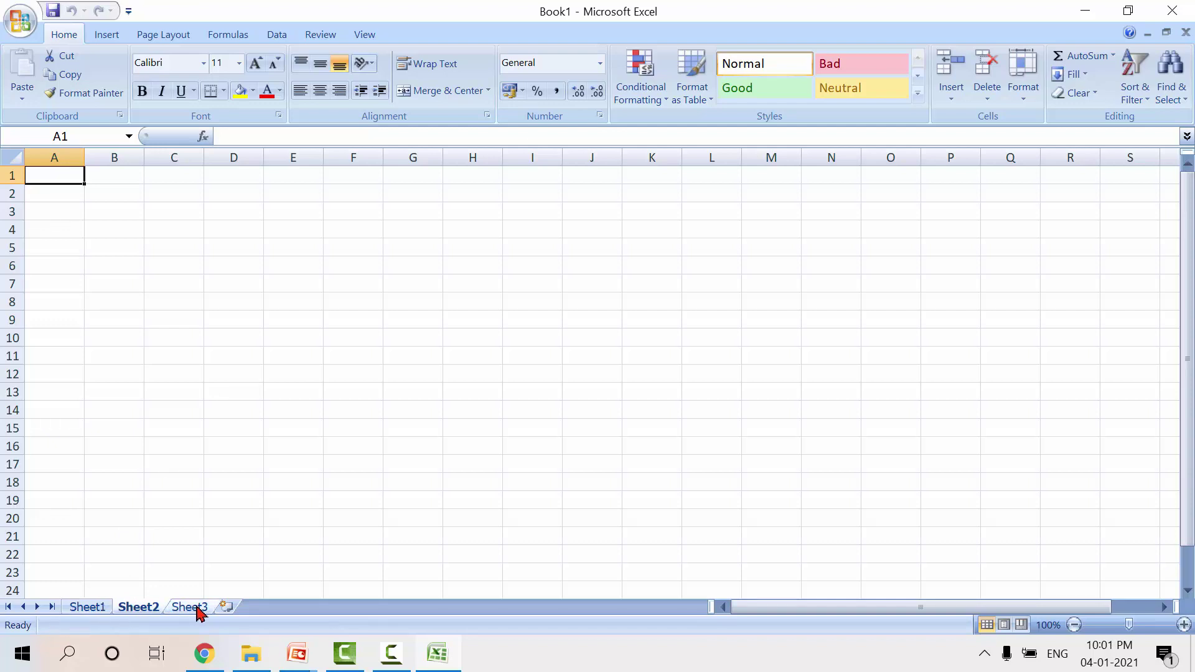
click(197, 609)
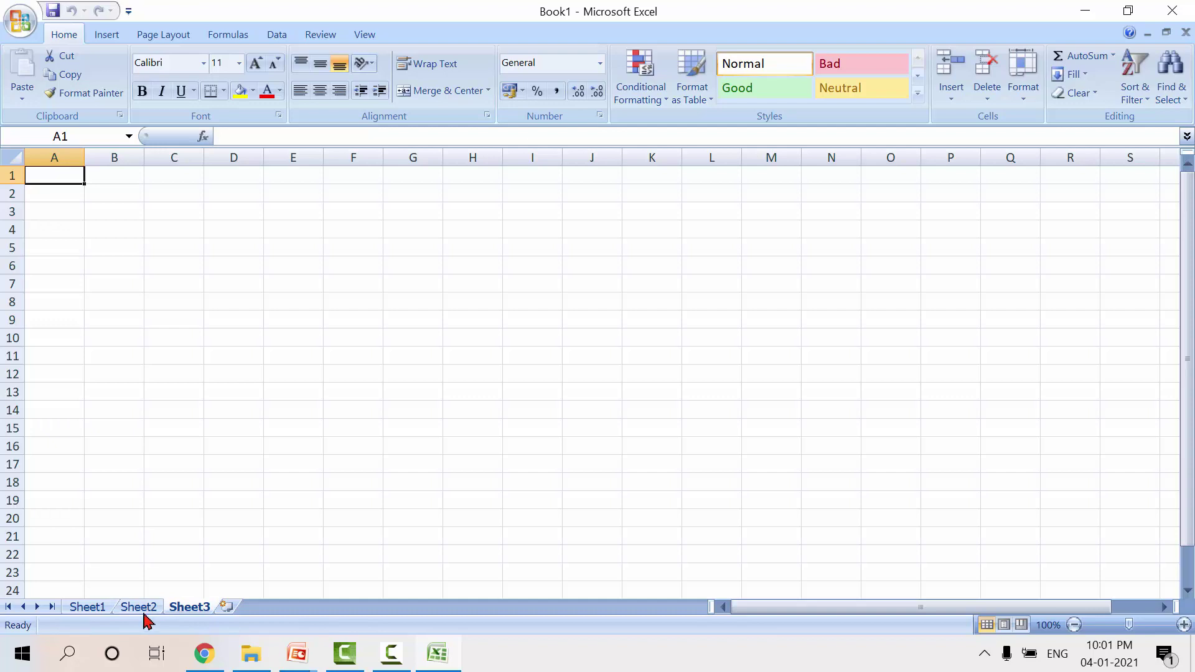
click(92, 610)
click(153, 612)
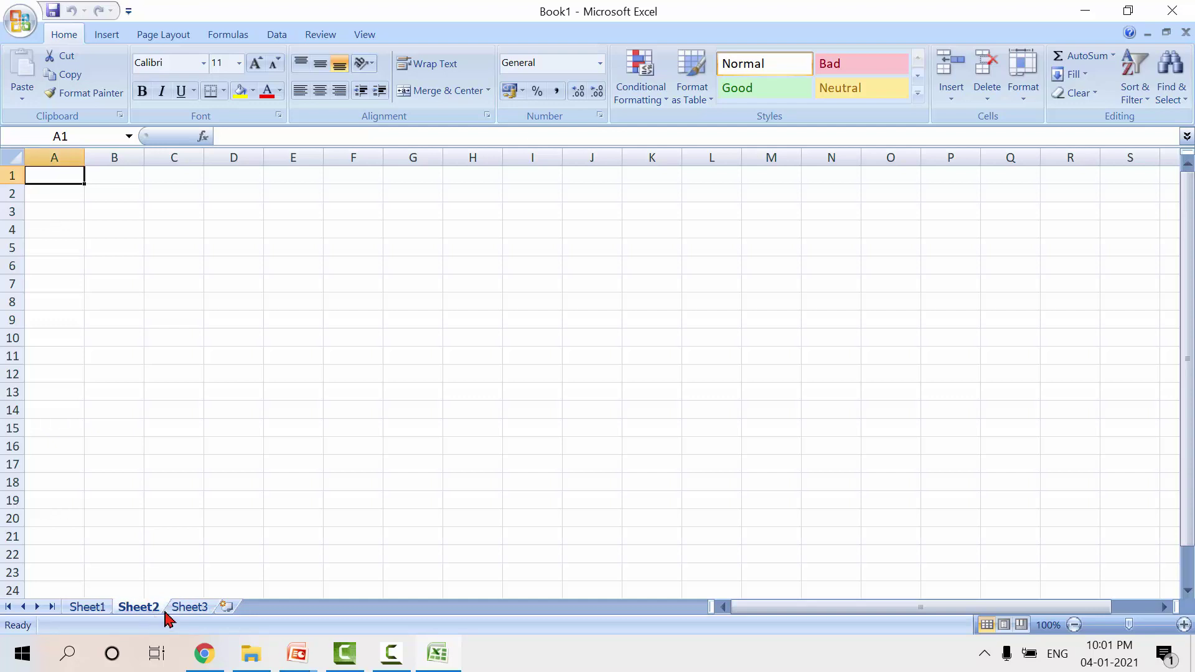
click(182, 612)
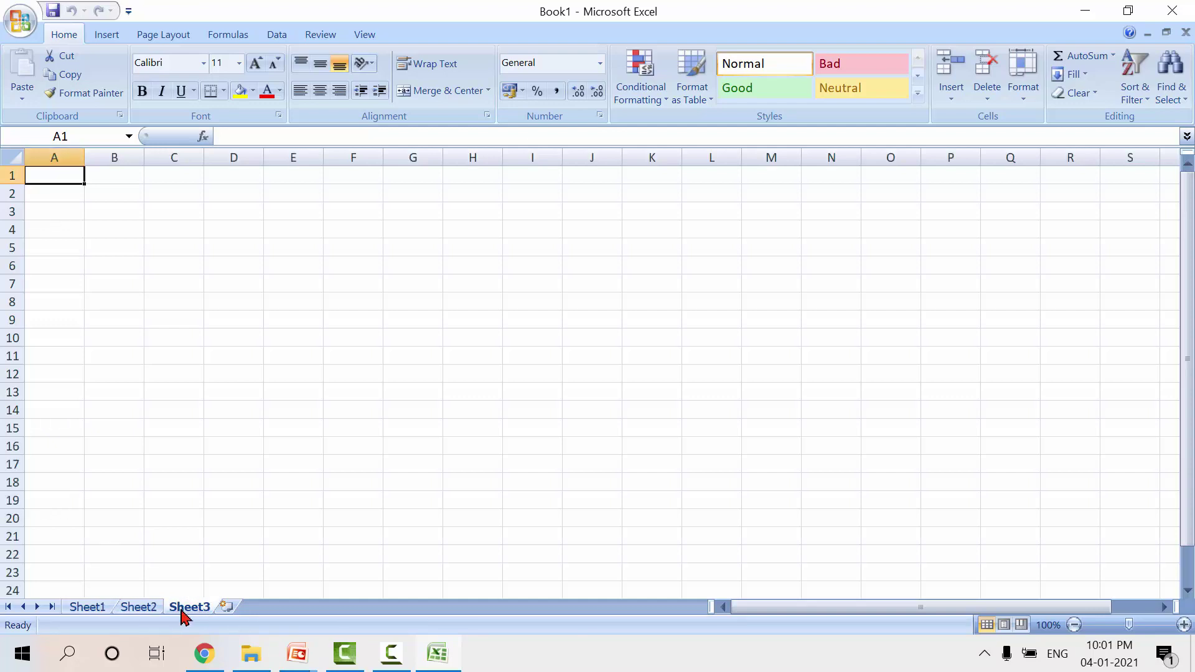
Rename the Sheet1 worksheet as abc
double_click(99, 610)
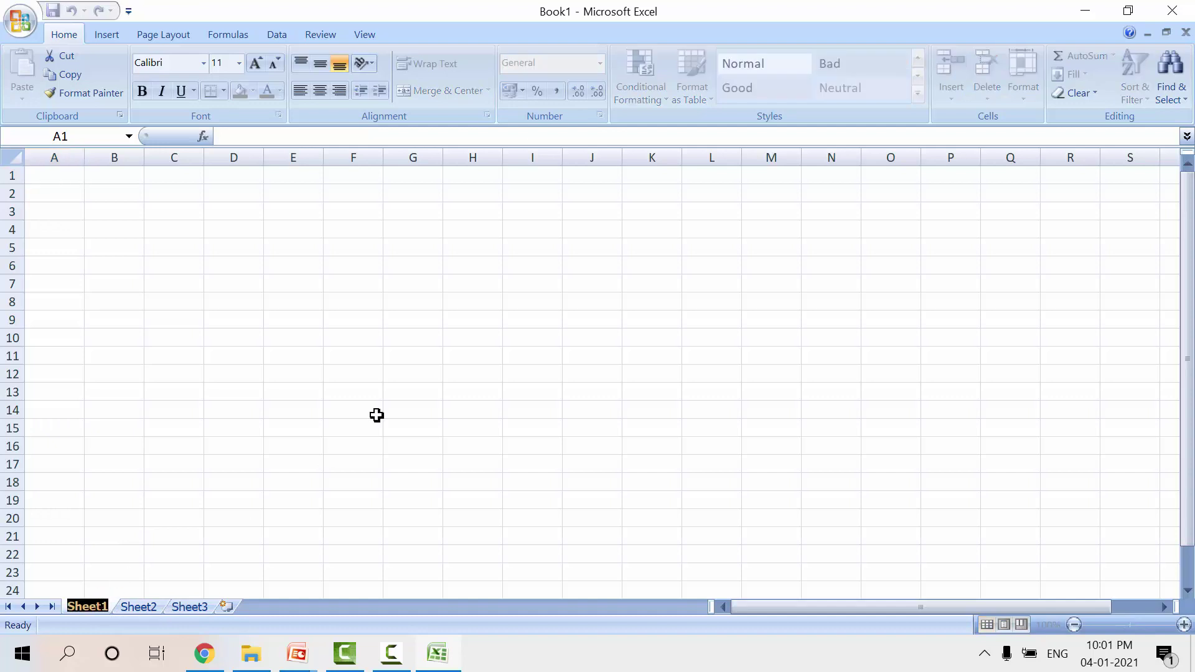
text(abc)
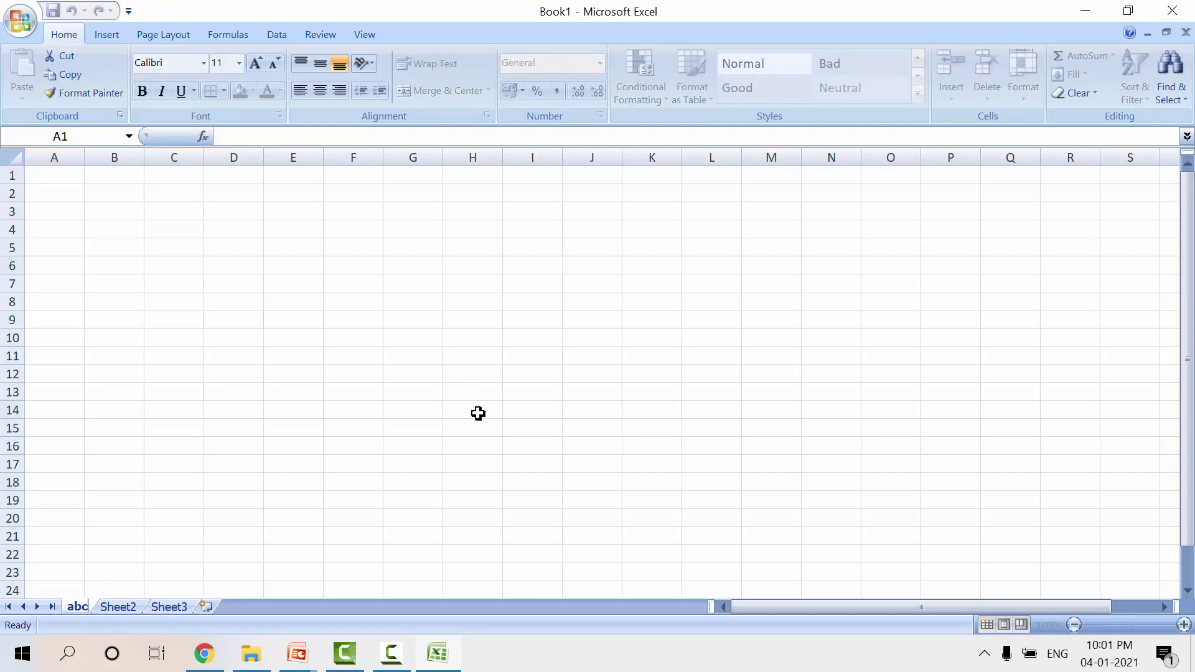
key(Return)
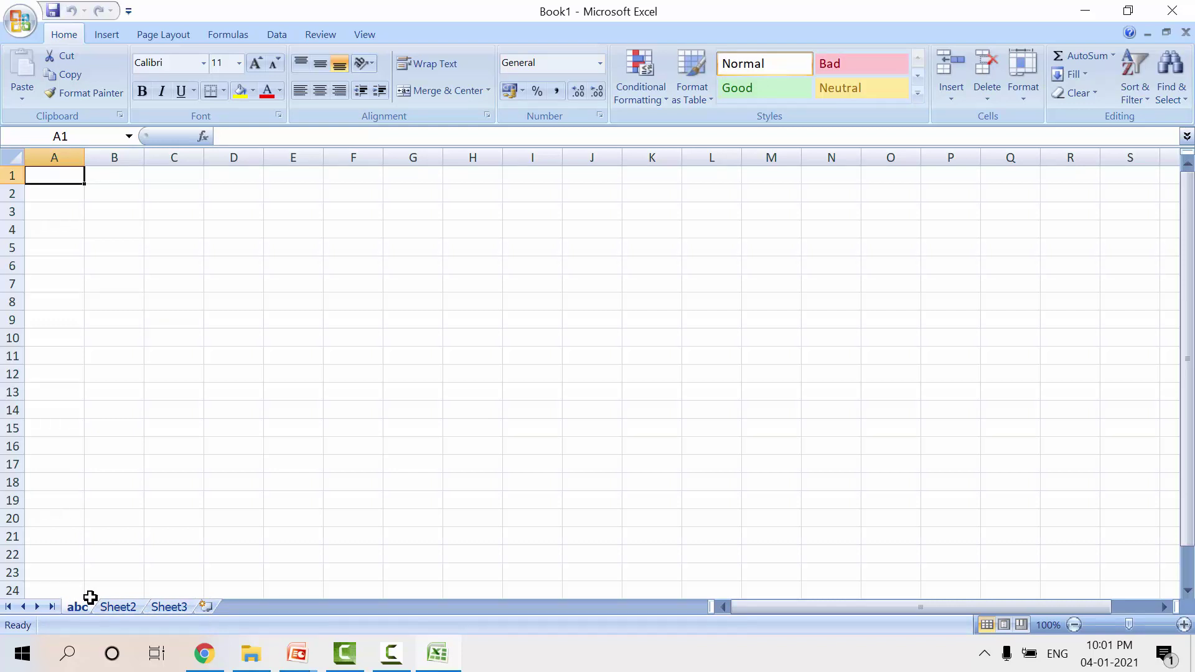
Insert a new worksheet after Sheet3, and delete Sheet3 from the workbook
click(206, 609)
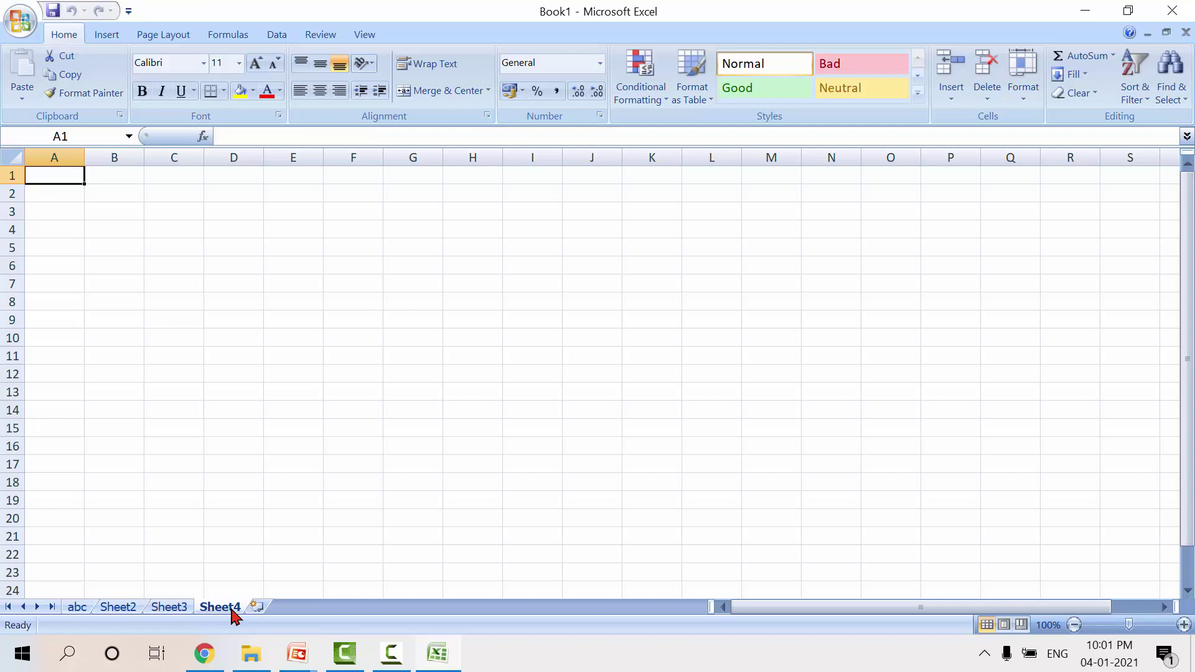
click(174, 610)
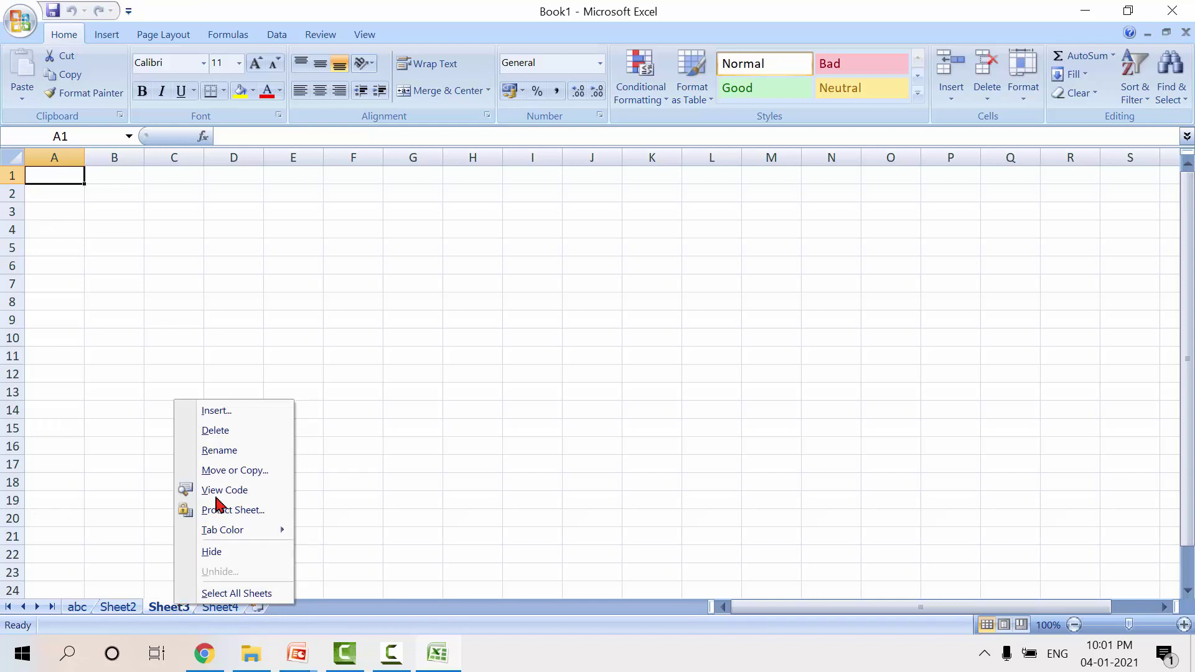
click(240, 435)
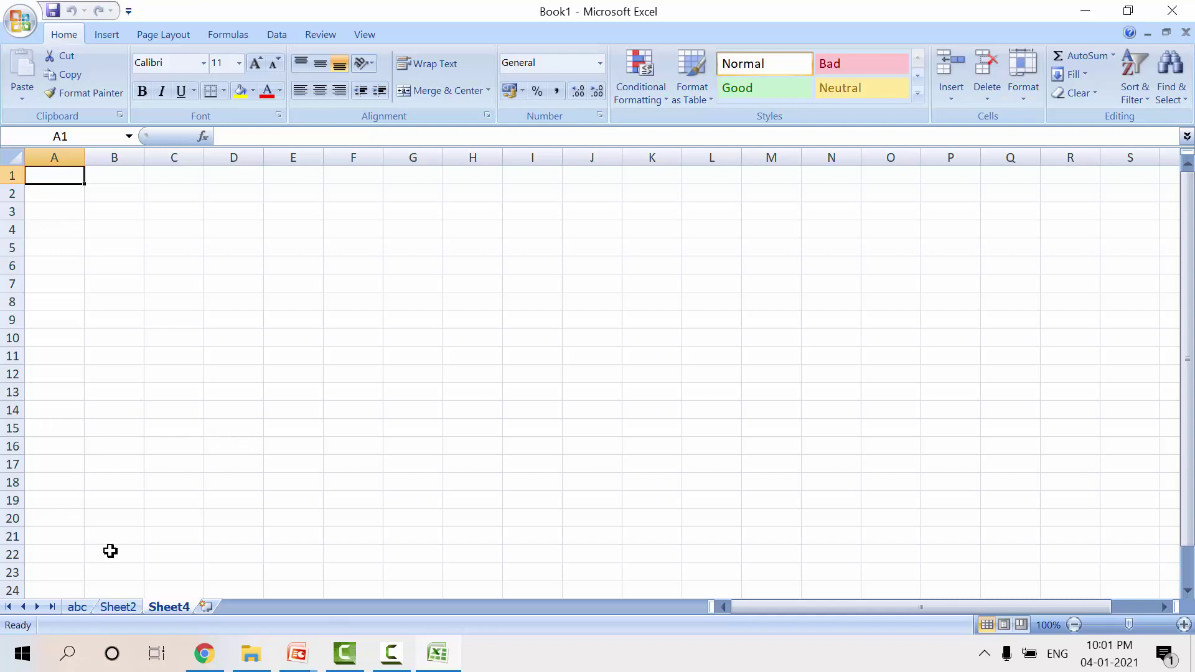
Return to the abc sheet and save the workbook in Documents as abc.xlsx in Excel Workbook format, replacing the existing file
click(82, 608)
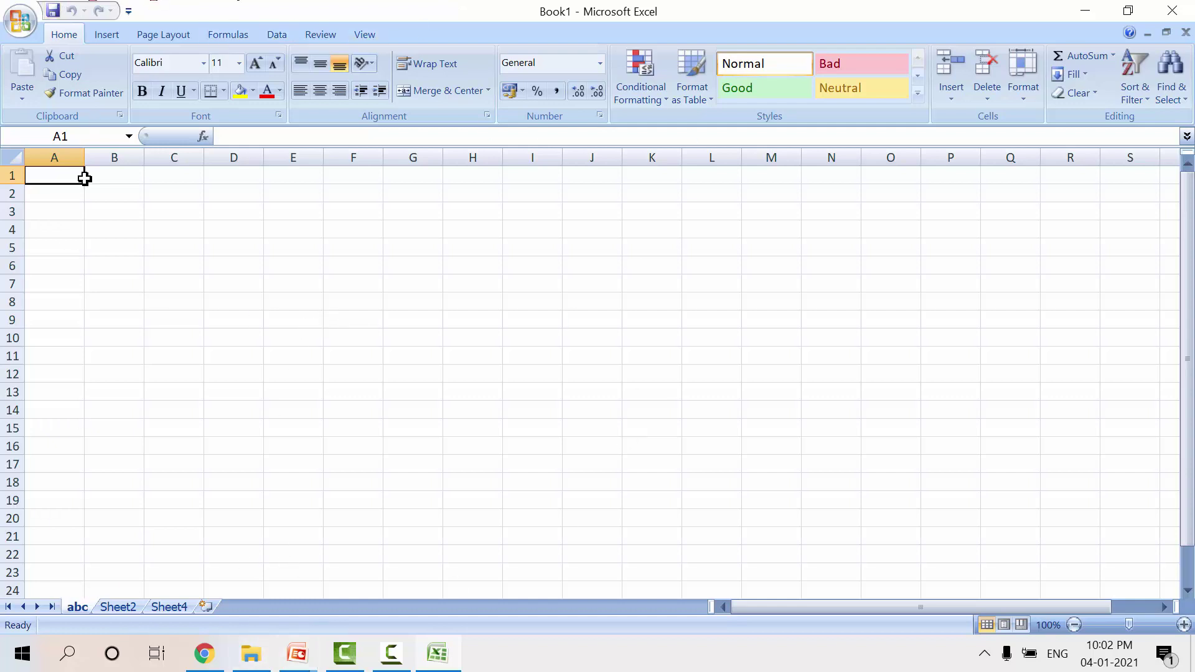
click(19, 24)
mouse_move(71, 187)
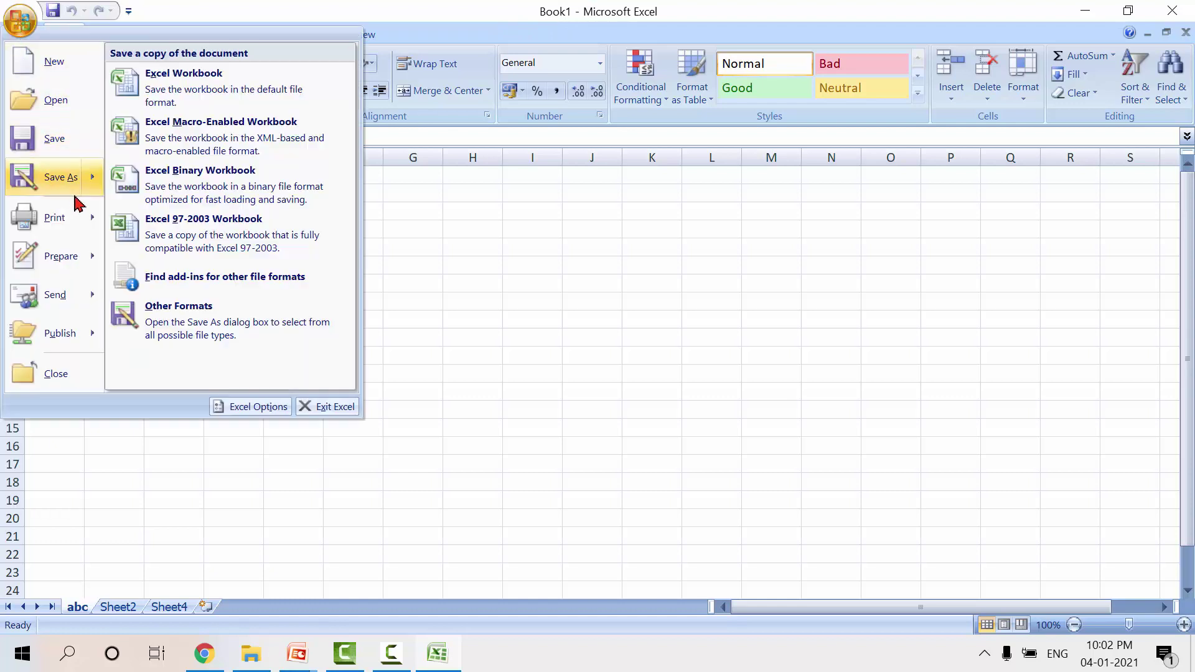
click(238, 85)
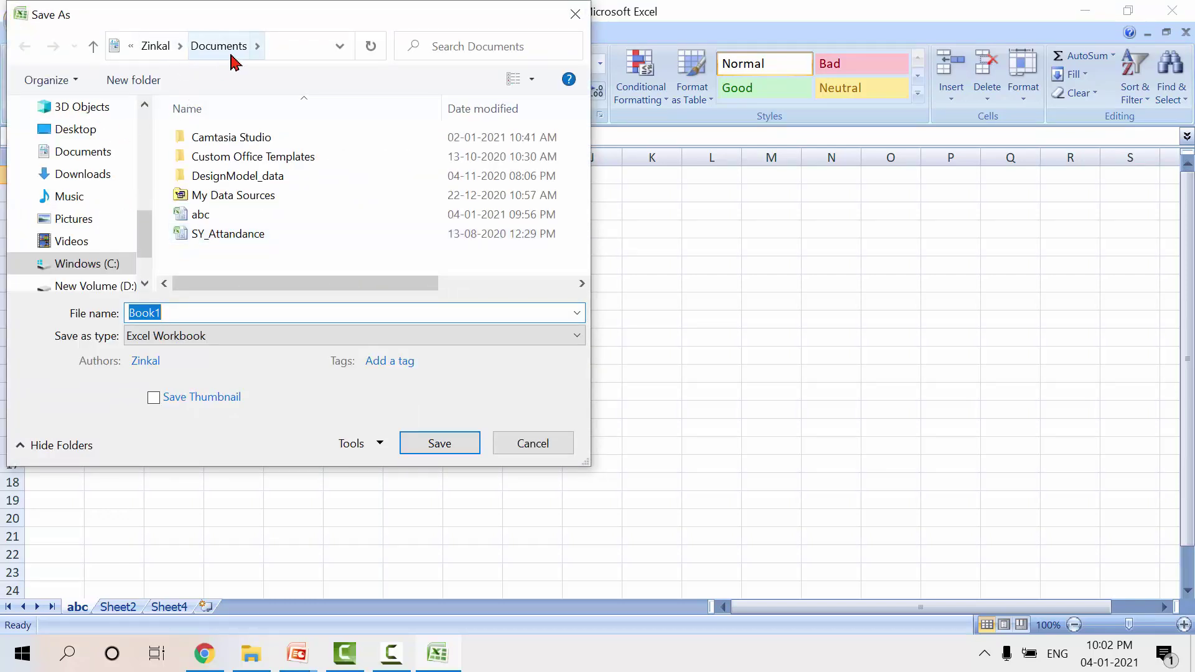
text(abx)
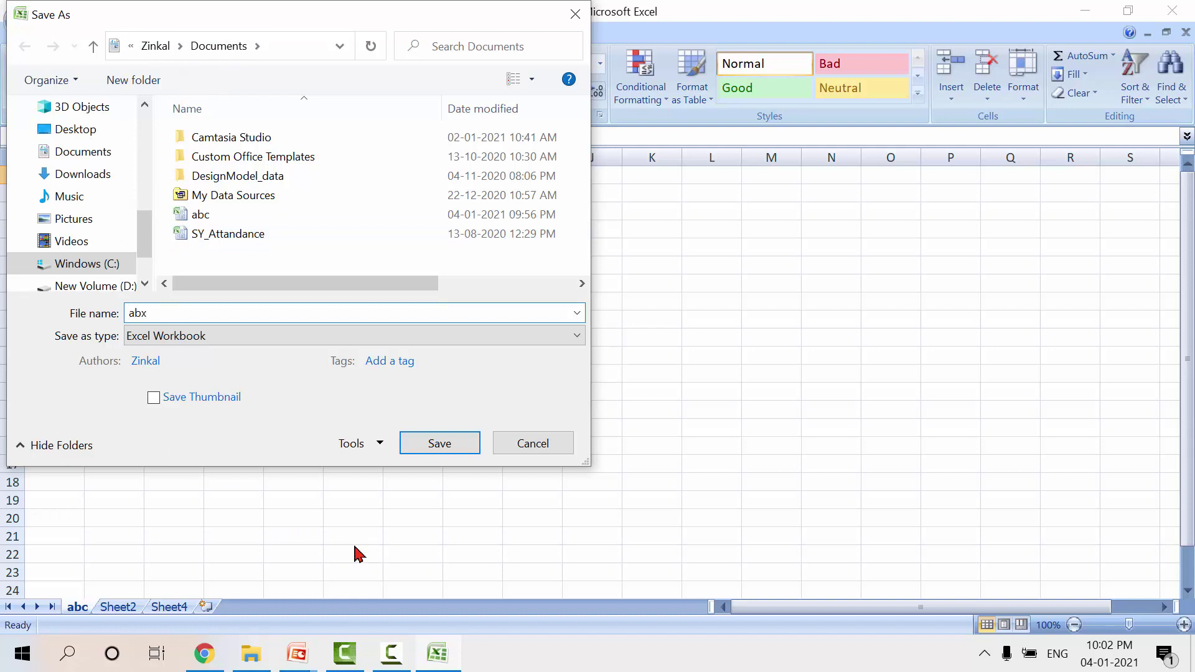
key(BackSpace)
text(c)
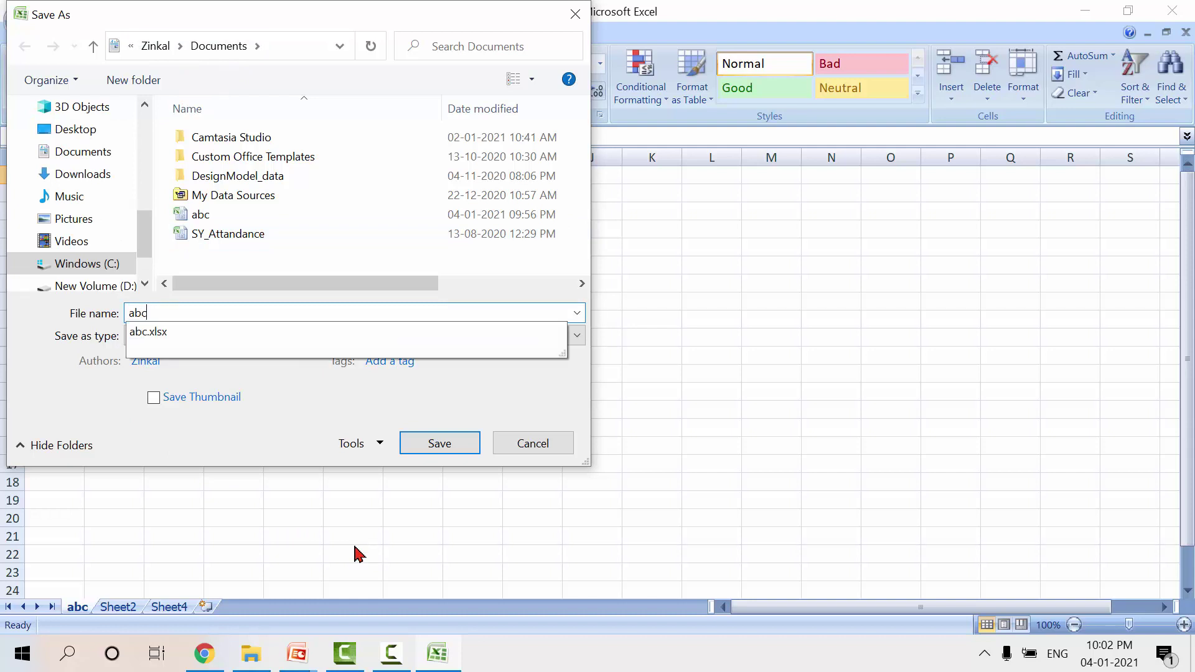
key(Down)
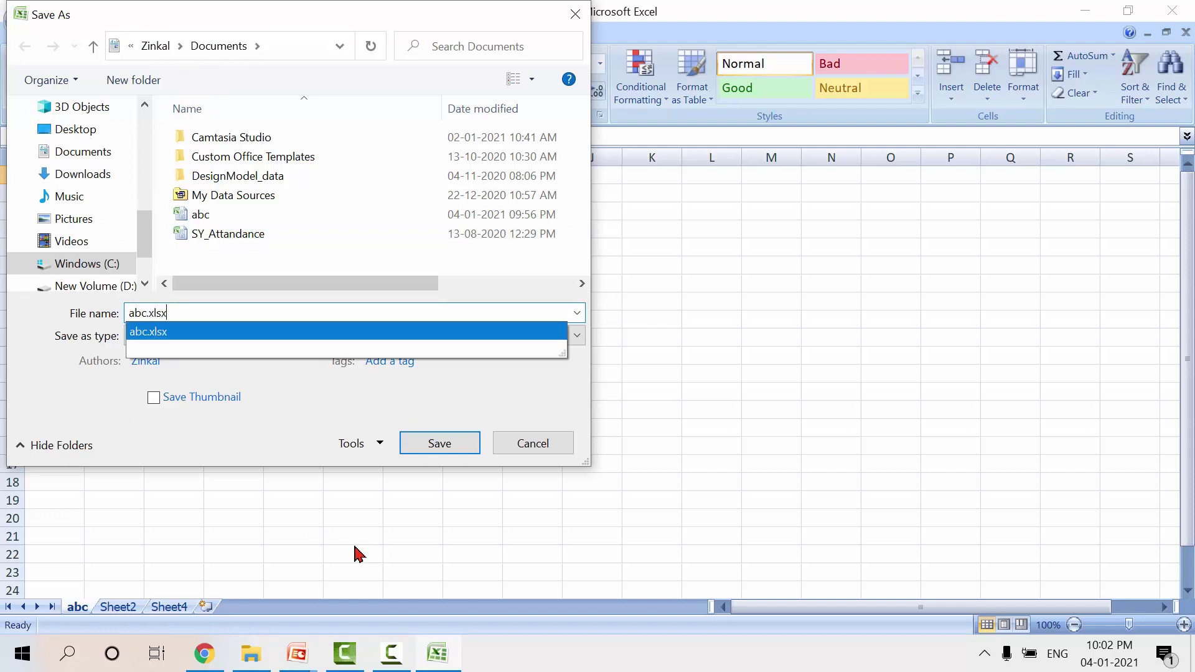
key(Return)
key(Return)
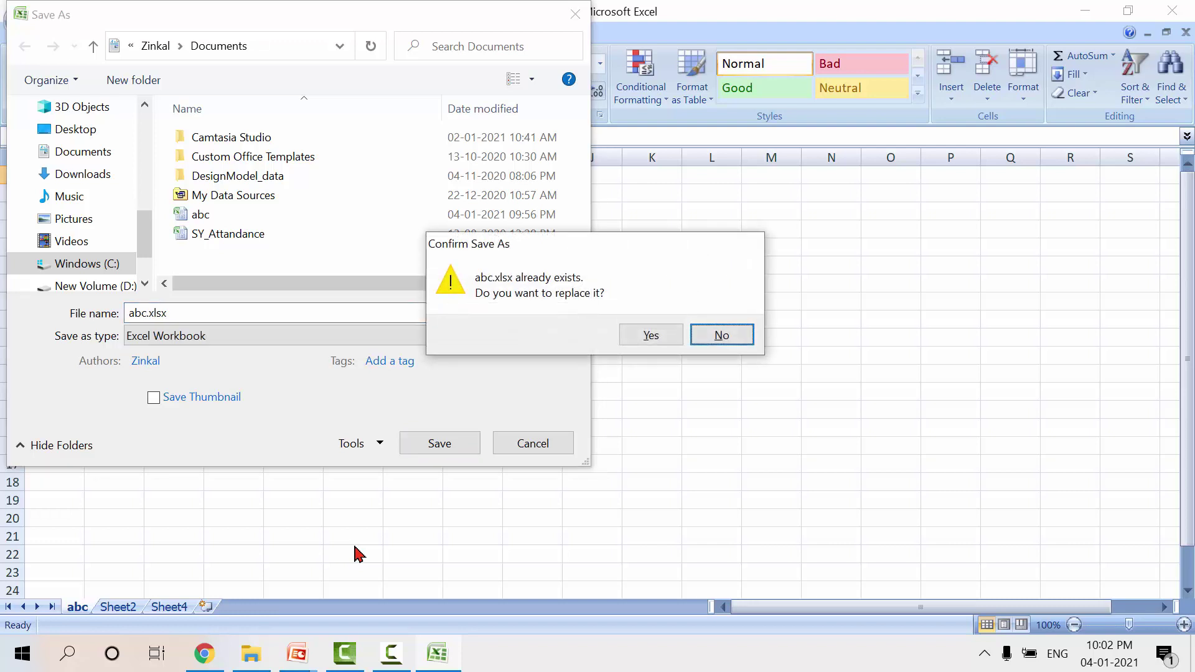
click(660, 338)
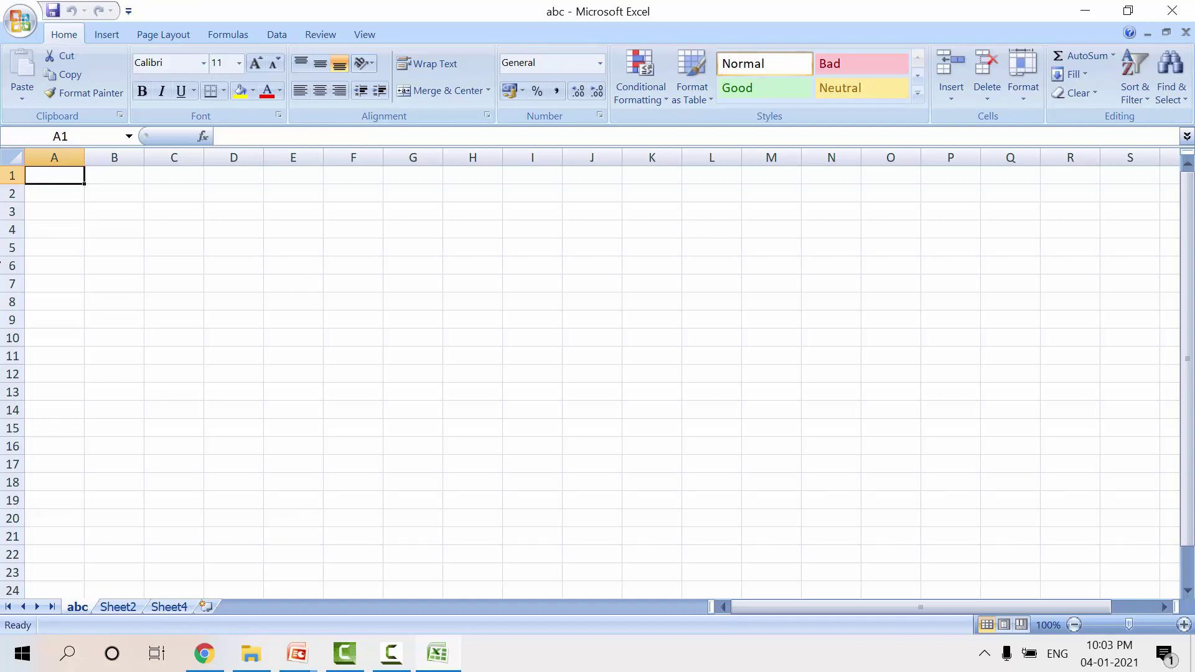
Examine the addresses of individual cells by selecting several between B2 and D6 on the abc sheet
click(118, 195)
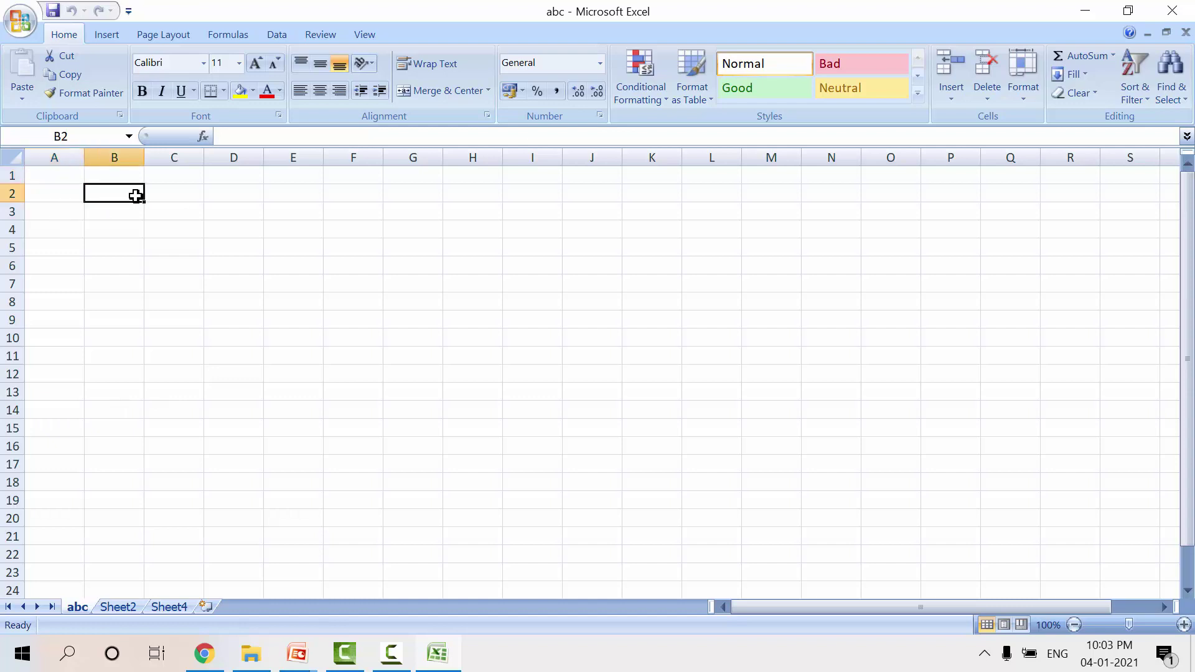
click(163, 196)
click(110, 216)
click(171, 228)
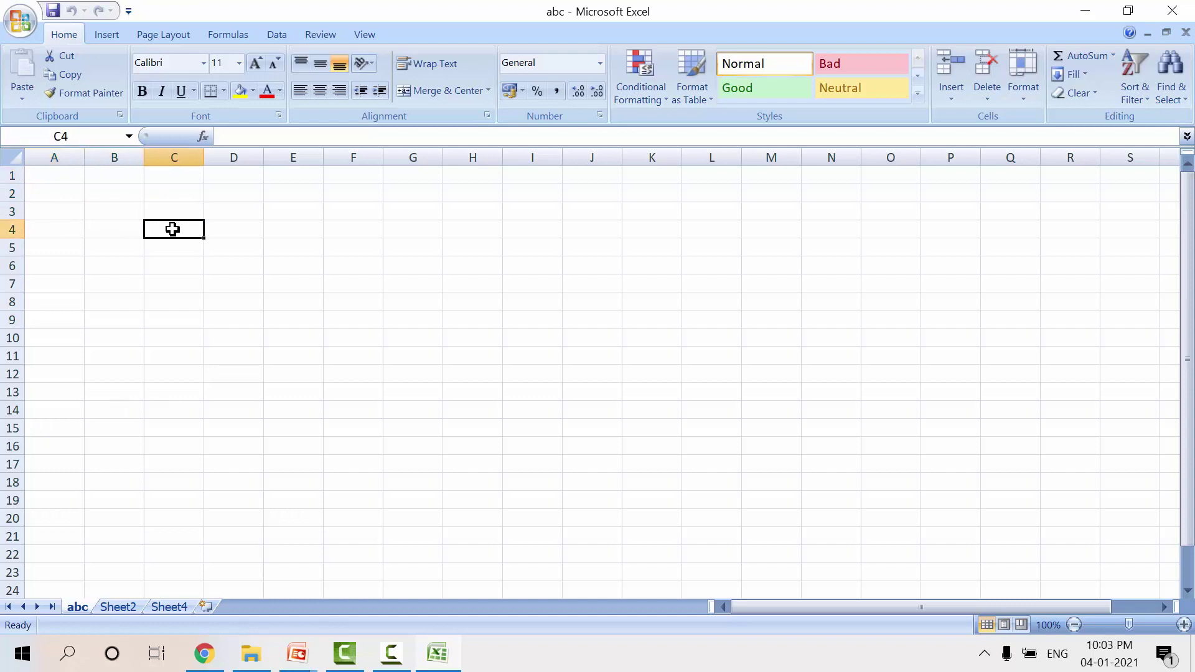
click(106, 232)
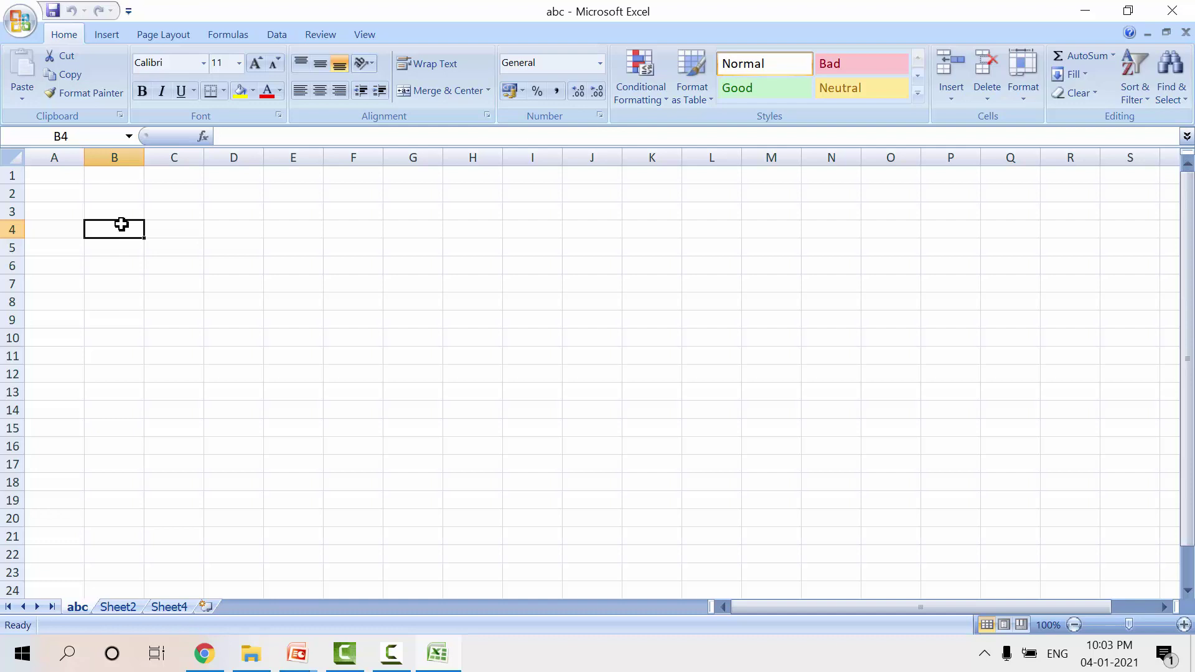
click(182, 211)
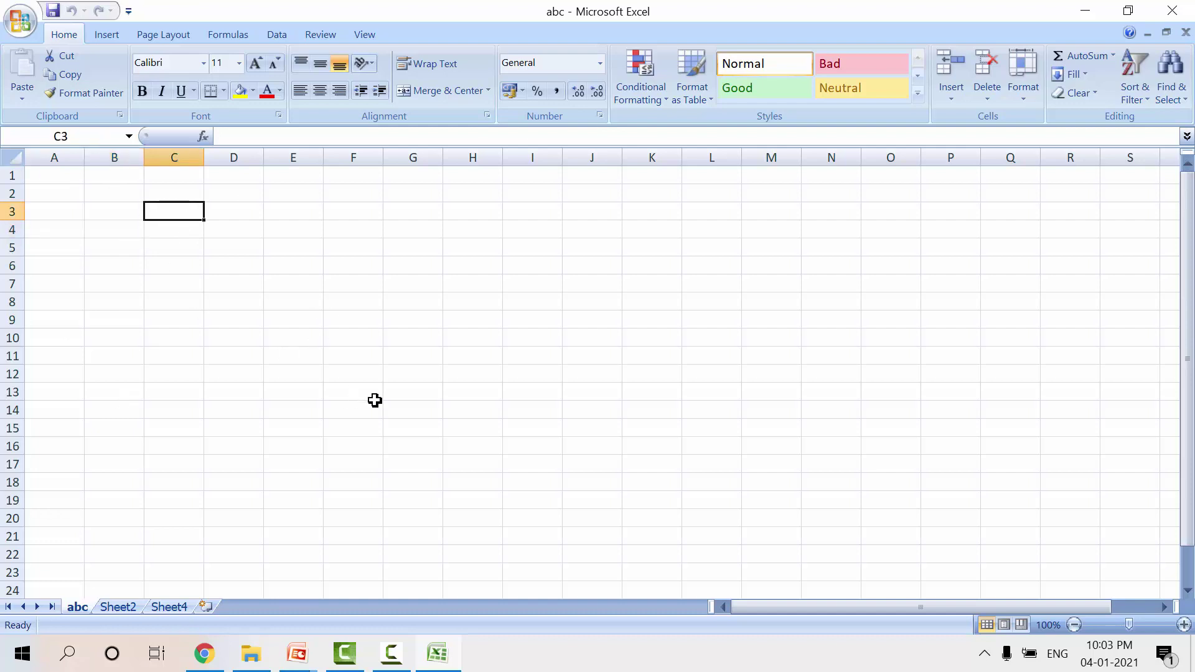
click(131, 241)
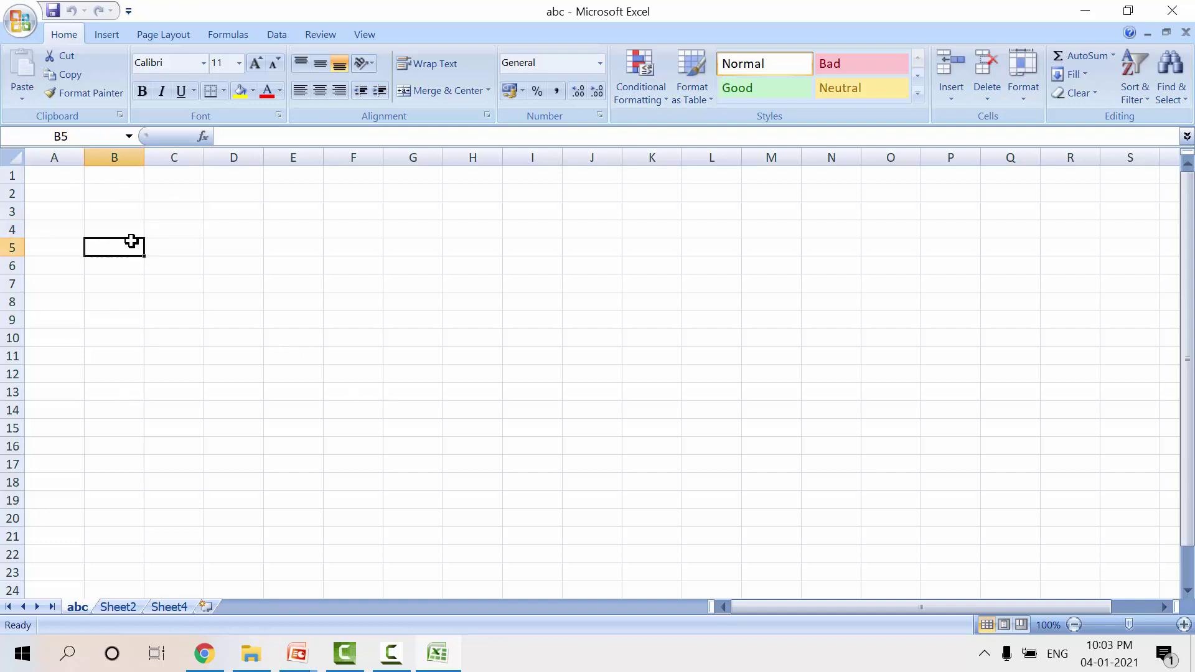
click(210, 257)
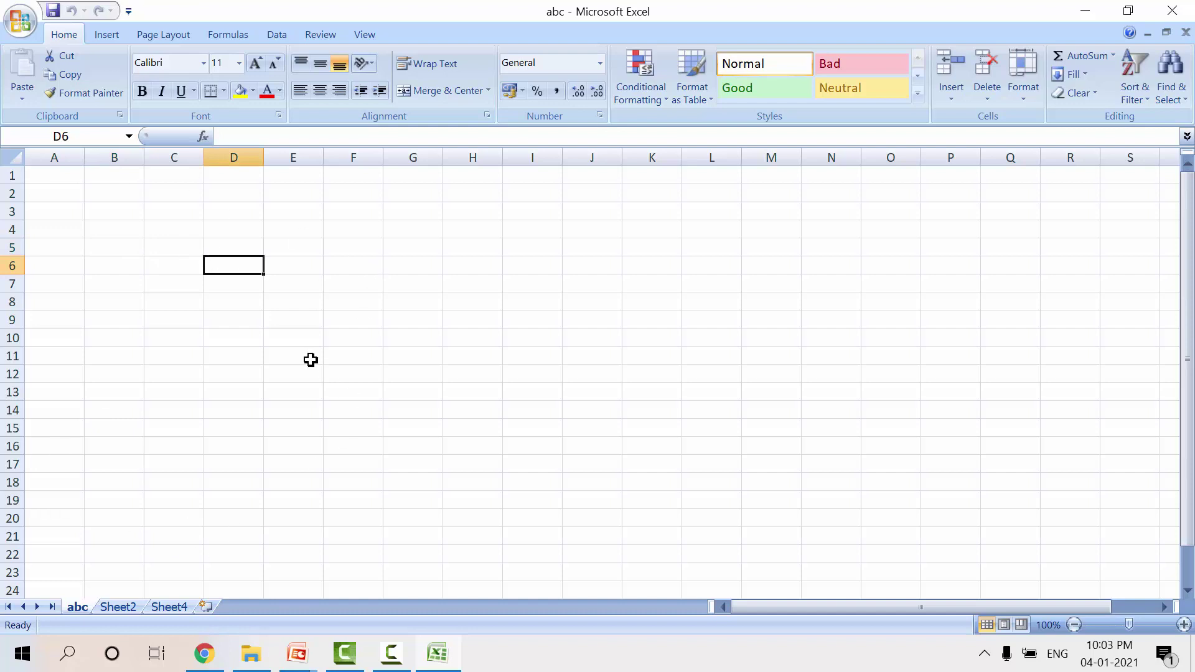
double_click(102, 225)
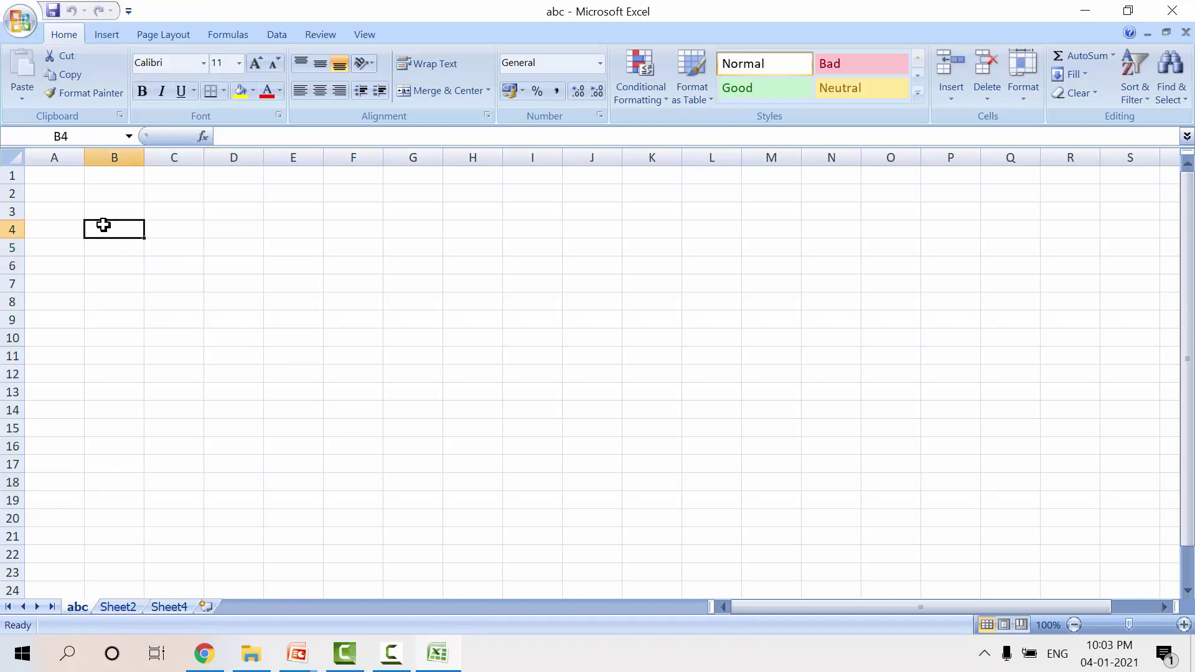
click(169, 230)
click(101, 215)
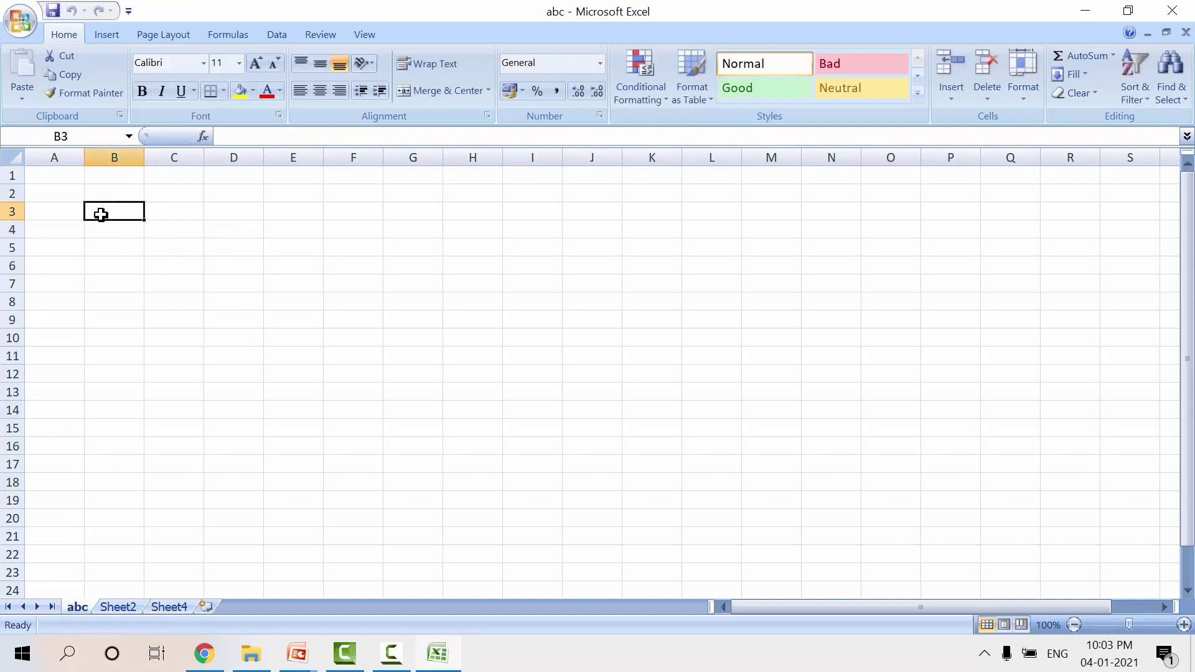
Examine whole rows and columns by selecting row 8 and columns A through G one after another
click(1, 214)
drag(2, 213, 12, 302)
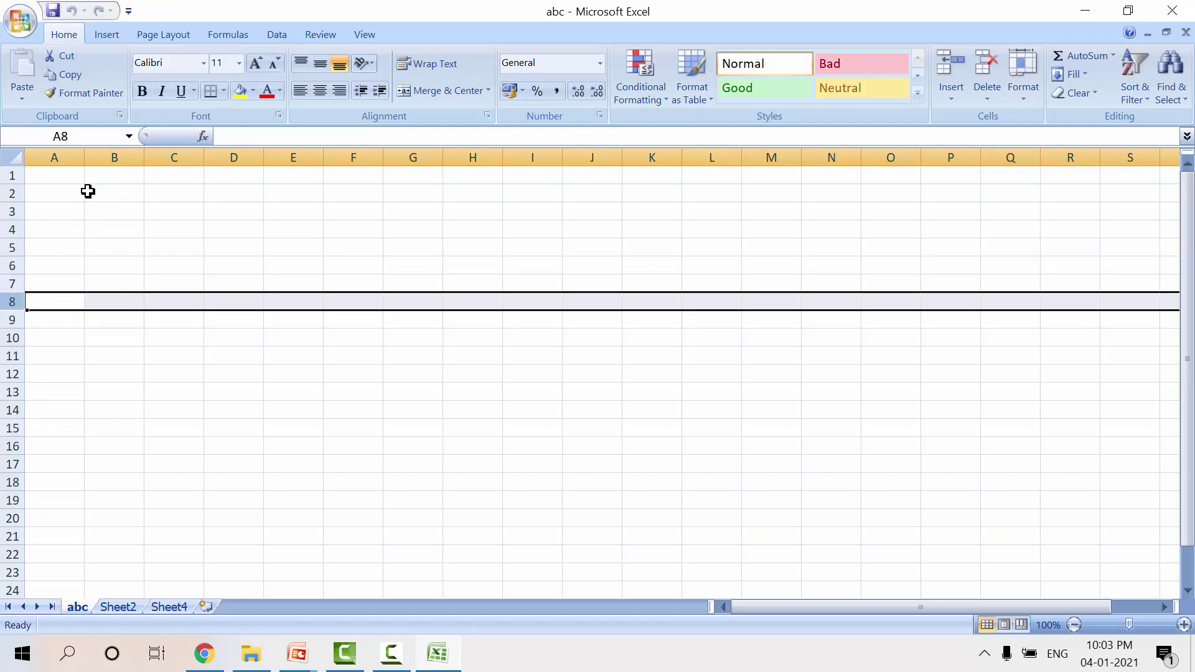
click(62, 158)
click(112, 158)
click(163, 171)
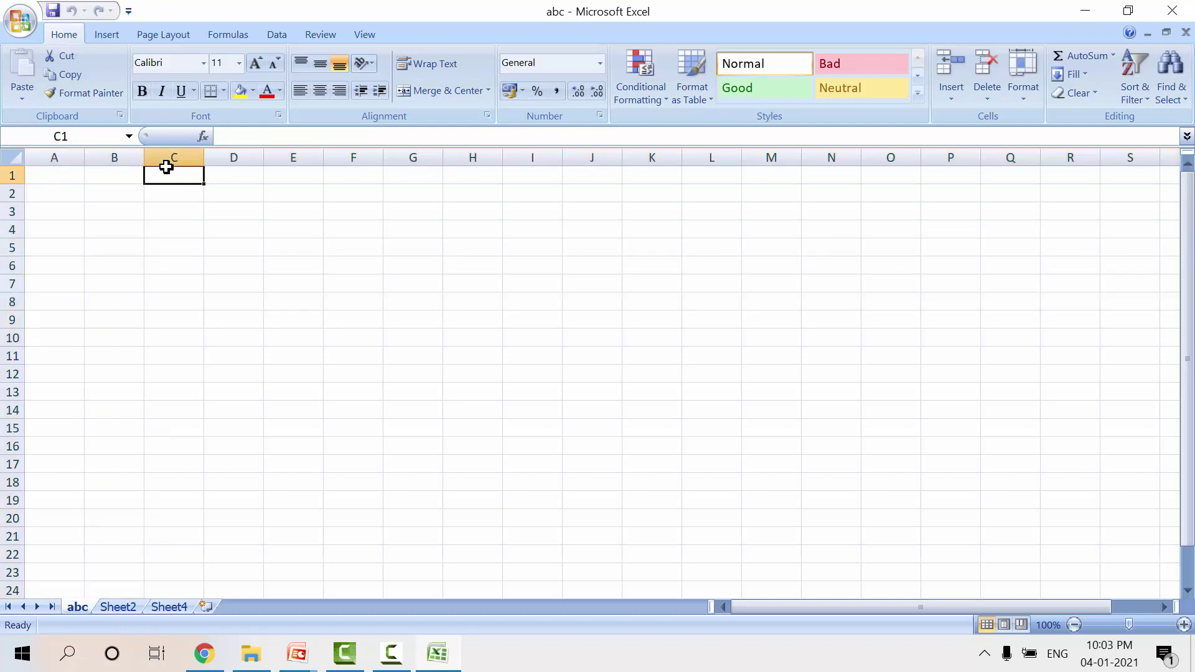
click(178, 157)
click(229, 159)
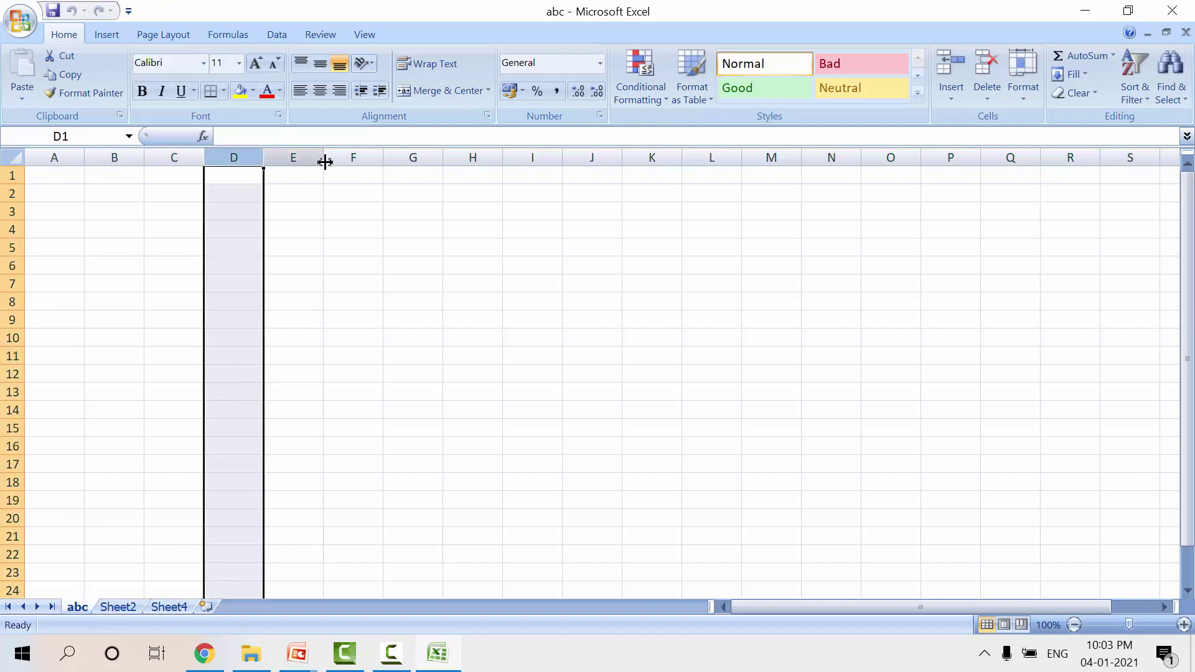
click(300, 156)
click(345, 156)
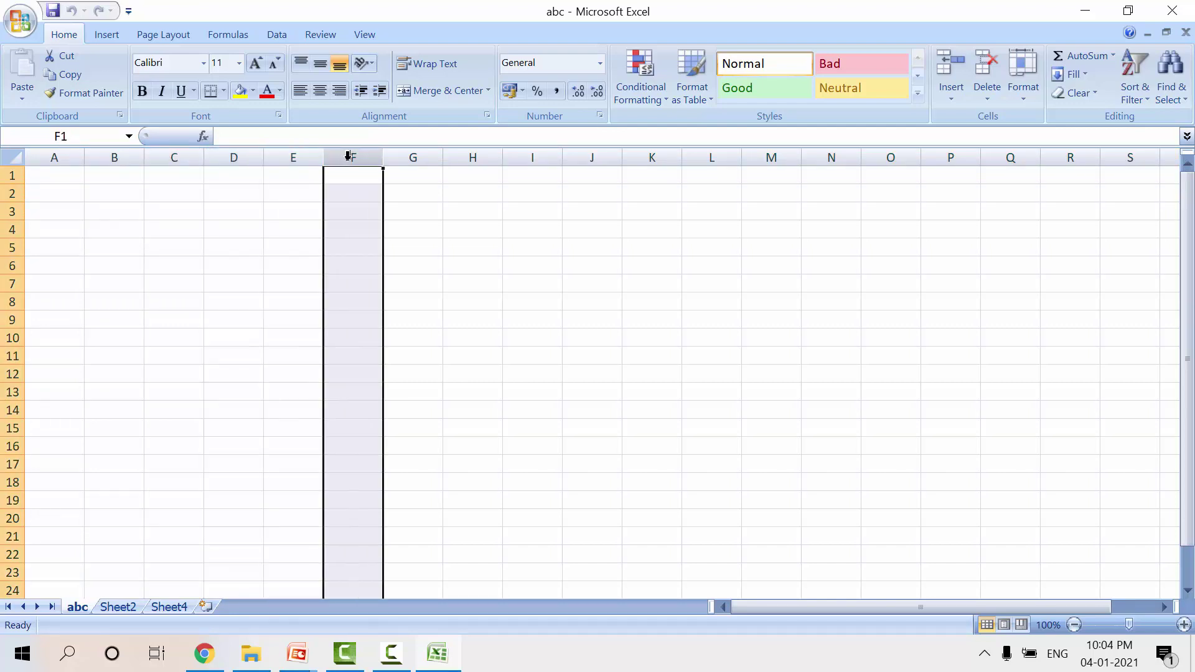
click(393, 157)
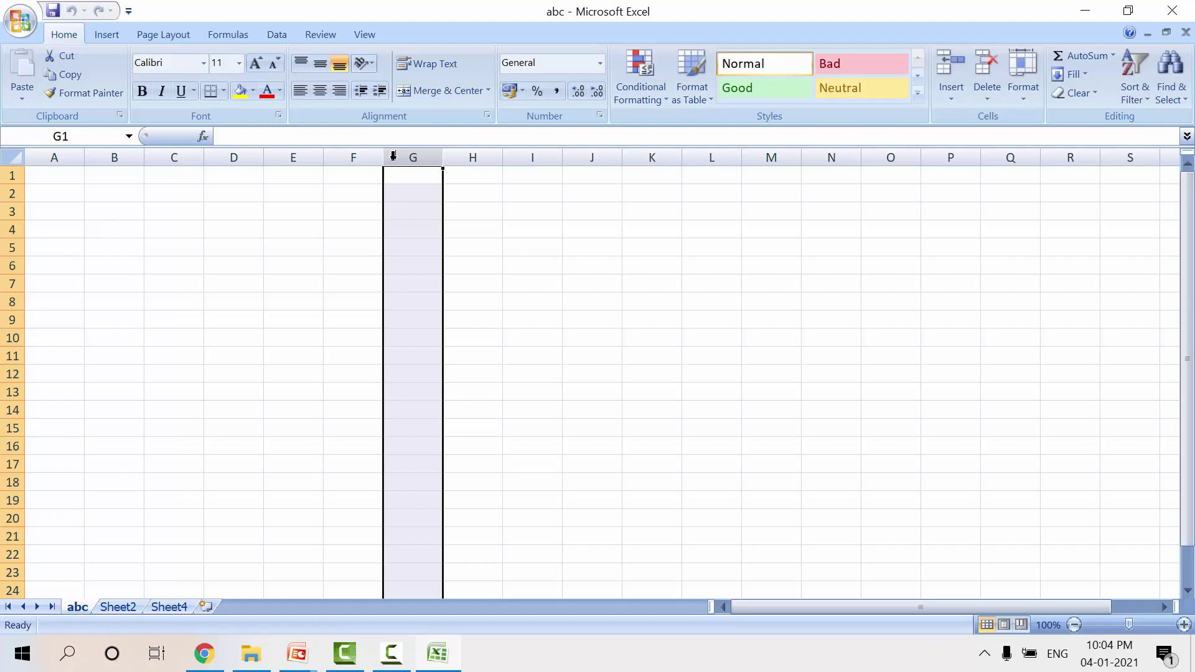
Go to the sheet's last column and last row, and move back along the last row to column XEO
key(ctrl+Right)
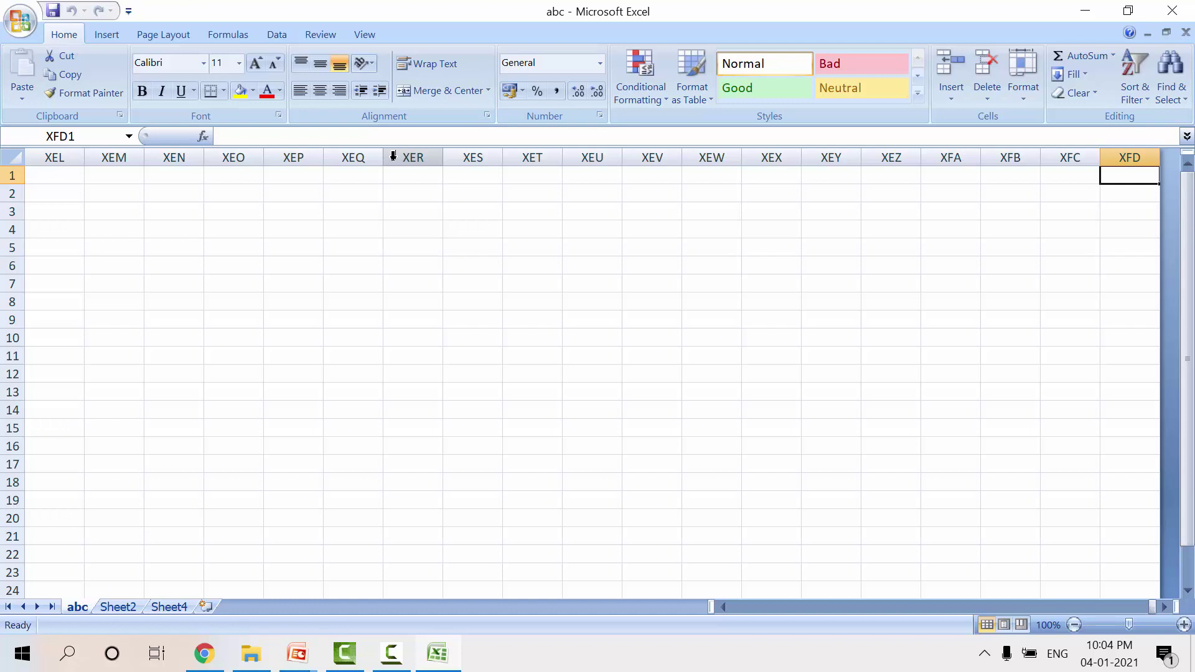
key(ctrl+Down)
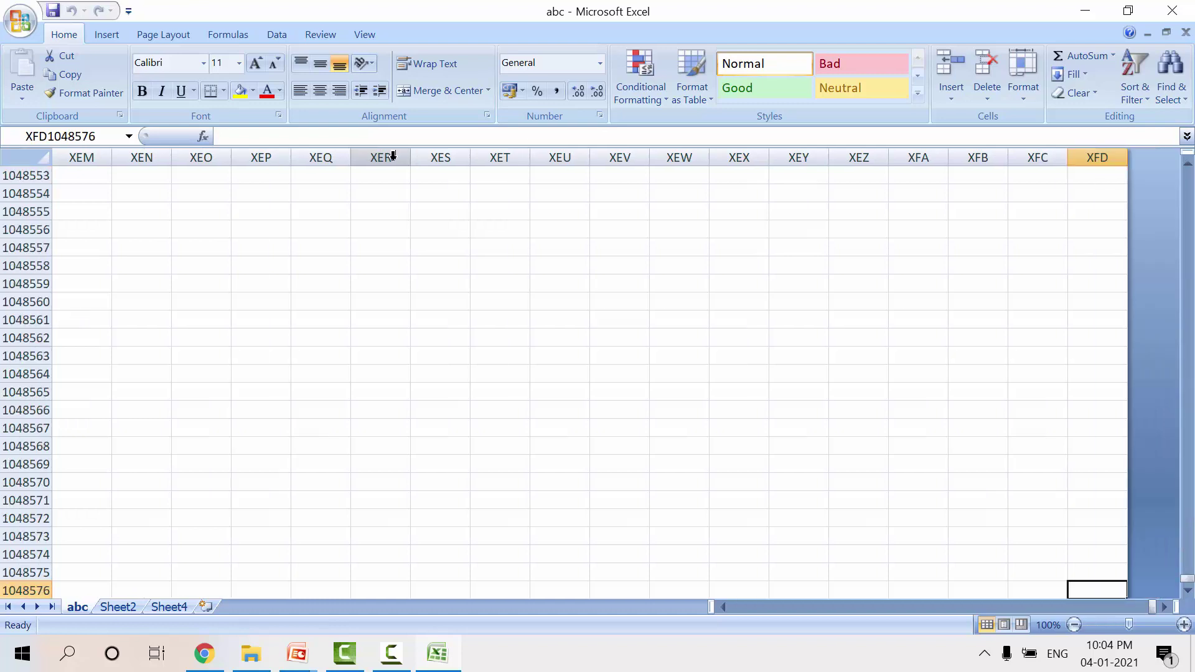
key(Left)
key(Left)
key(Left)
key(Left)
key(Left)
key(Left)
key(Left)
key(Left)
key(Left)
key(Left)
key(Left)
key(Left)
key(Left)
key(Left)
key(Left)
key(Left)
key(Left)
key(Left)
key(Left)
key(Left)
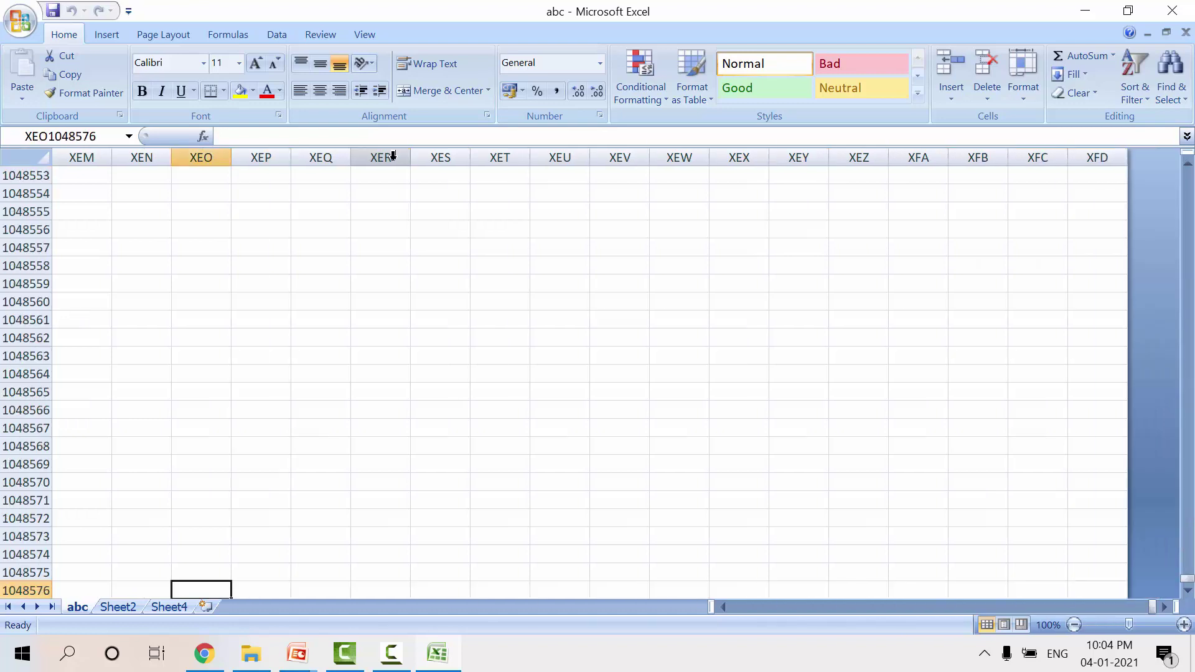
Examine the columns along the sheet's last row, going back to XDY, forward to the last column XFD, and back to XEQ
key(Left)
key(Left)
key(Left)
key(Left)
key(Left)
key(Right)
key(Right)
key(Right)
key(Right)
key(Right)
key(Right)
key(Right)
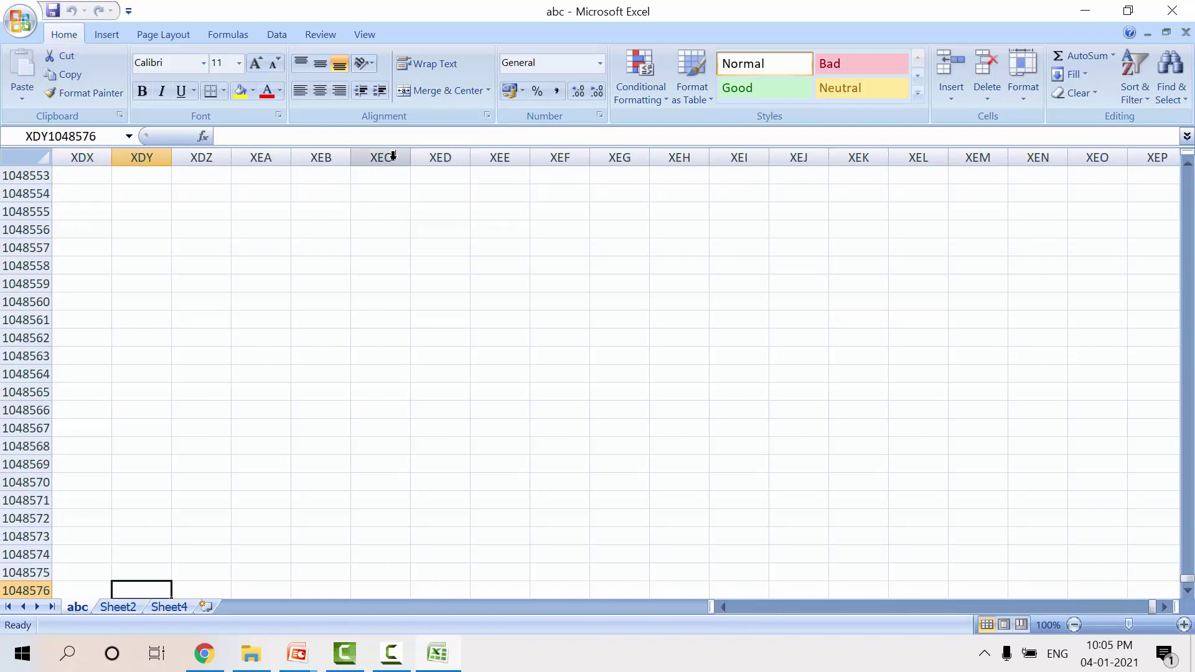
key(Right)
key(Right)
key(Right)
key(Right)
key(Right)
key(Right)
key(Right)
key(Right)
key(Right)
key(Right)
key(Right)
key(Right)
key(Right)
key(Right)
key(Right)
key(Right)
key(Right)
key(Right)
key(Right)
key(Right)
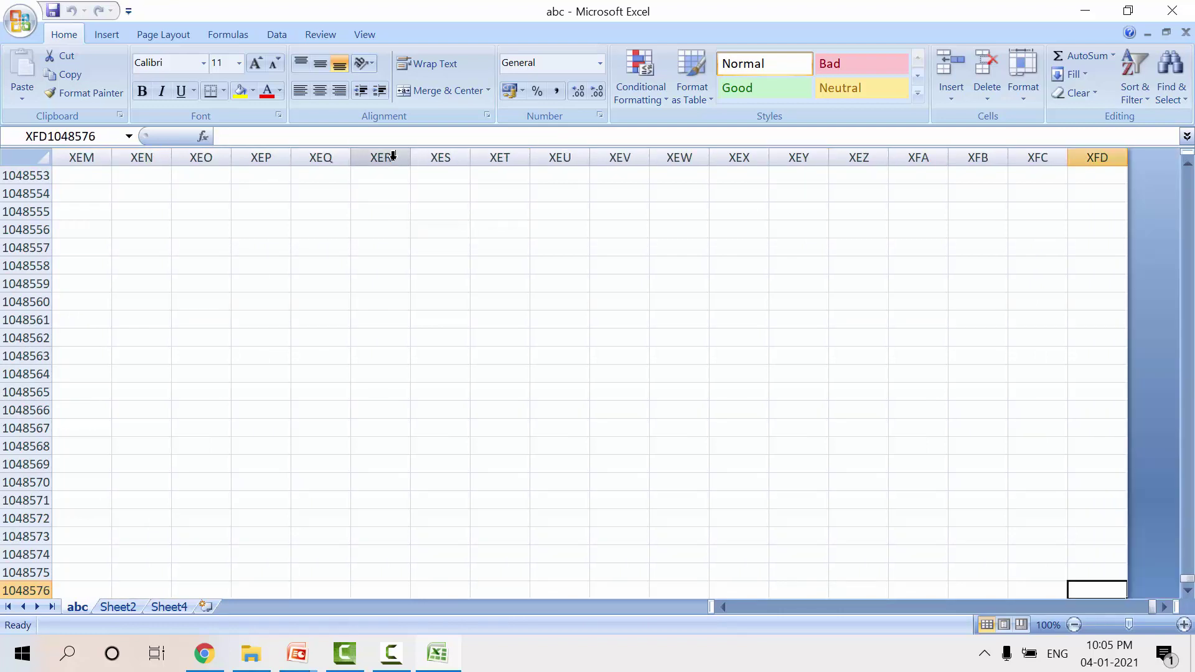
key(Left)
key(Left)
key(Left)
key(Left)
key(Left)
key(Left)
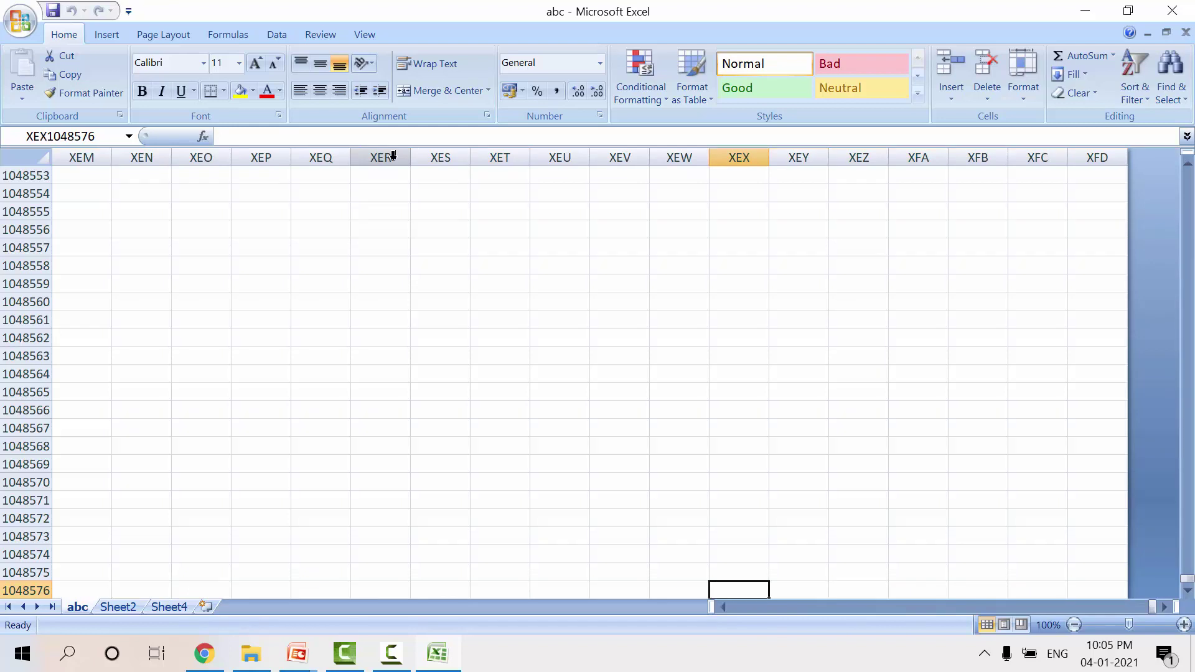
key(Left)
key(Left)
key(Left)
key(Left)
key(Left)
key(Left)
key(Left)
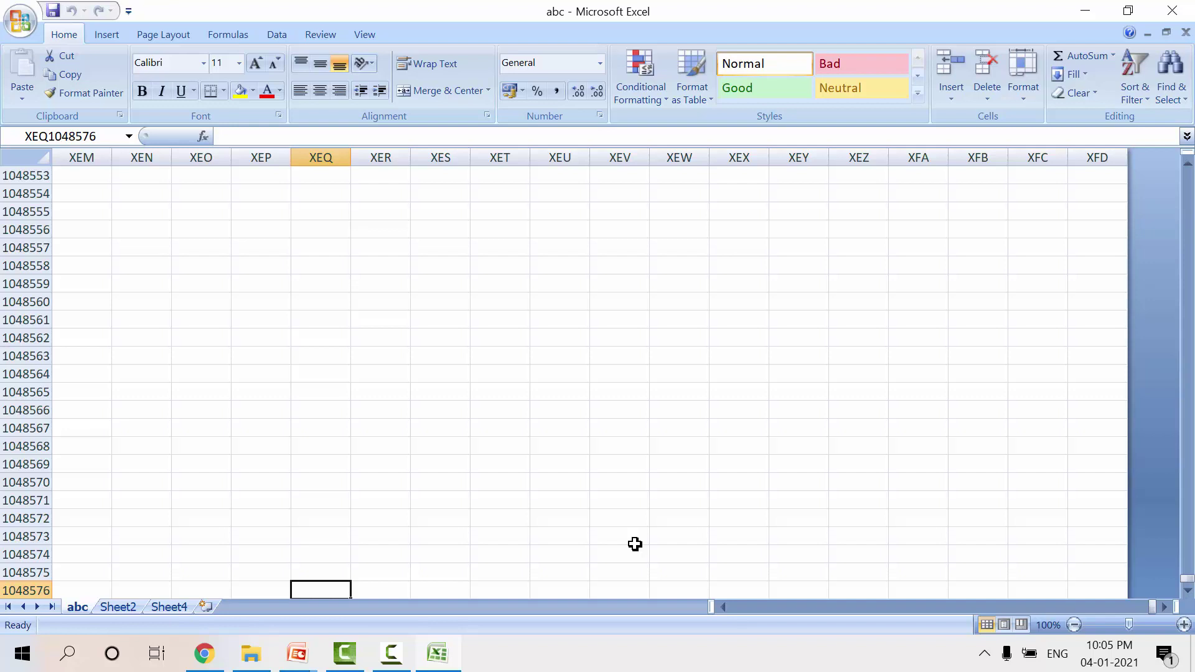
Return to the start of the sheet at A1 and select cells C4 and E10 in turn
key(ctrl+Home)
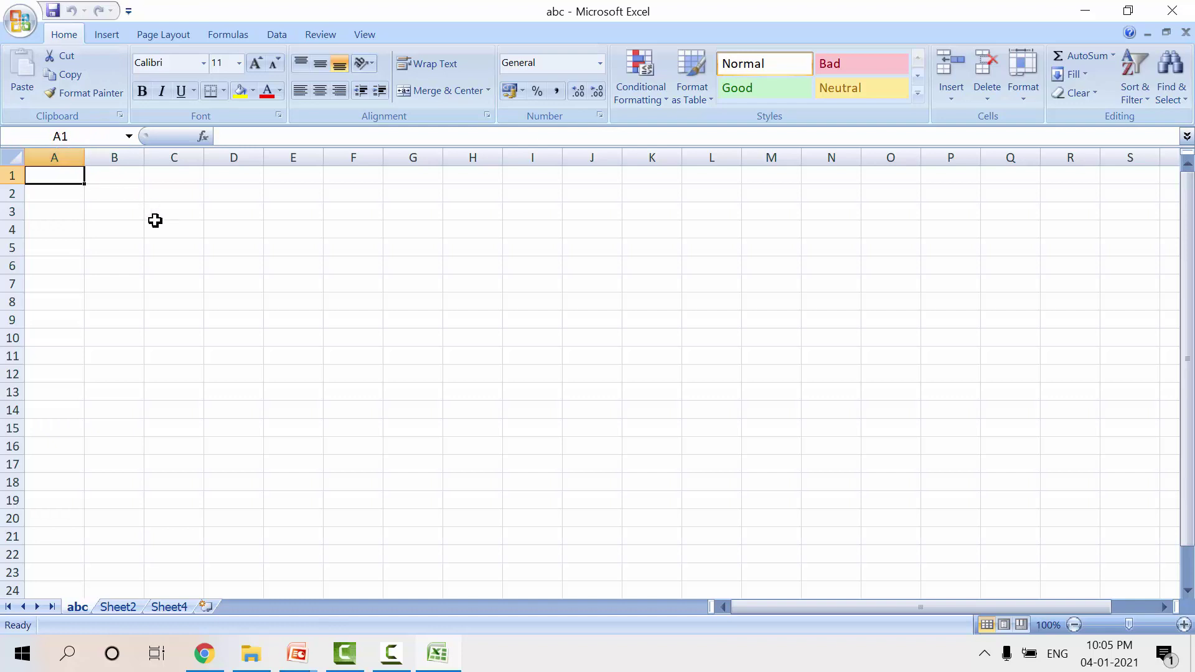
click(178, 234)
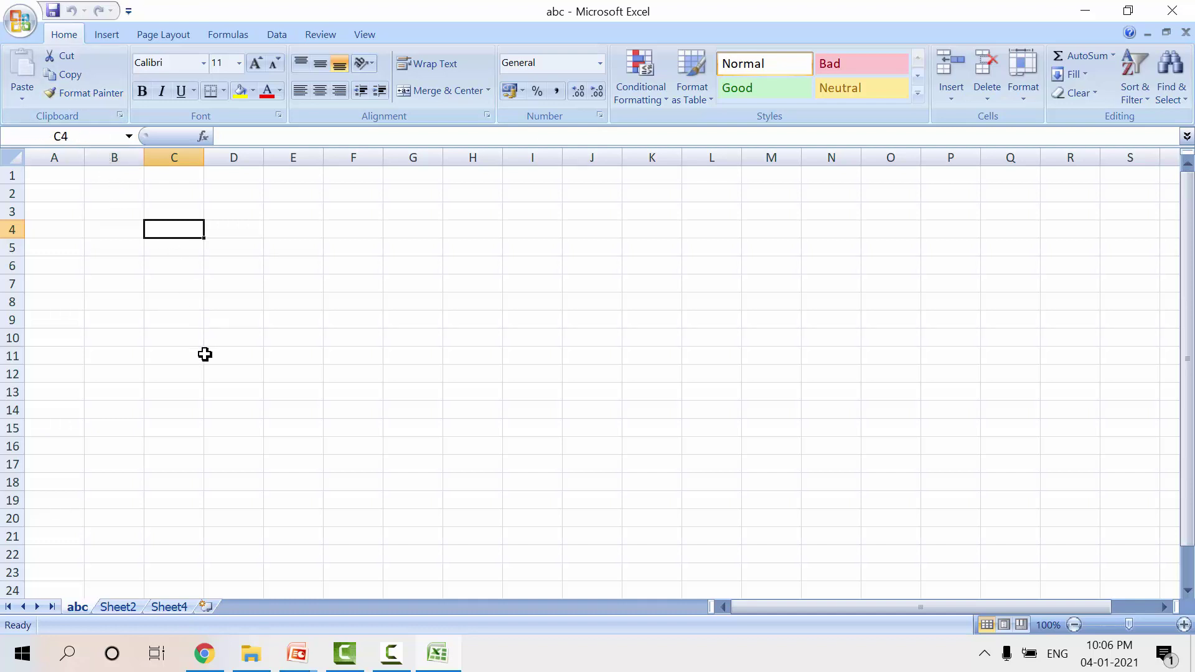
click(303, 342)
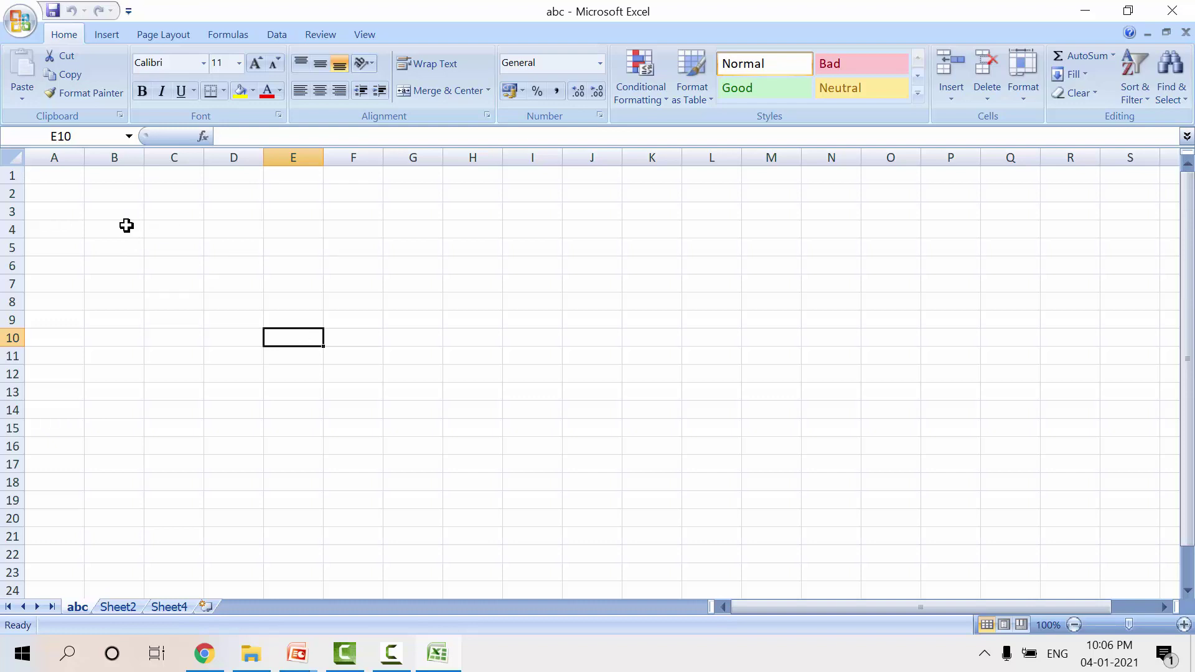
Enter the column headings Roll No, Name, Sub1, Sub2 and Total in cells A1 through E1
click(67, 180)
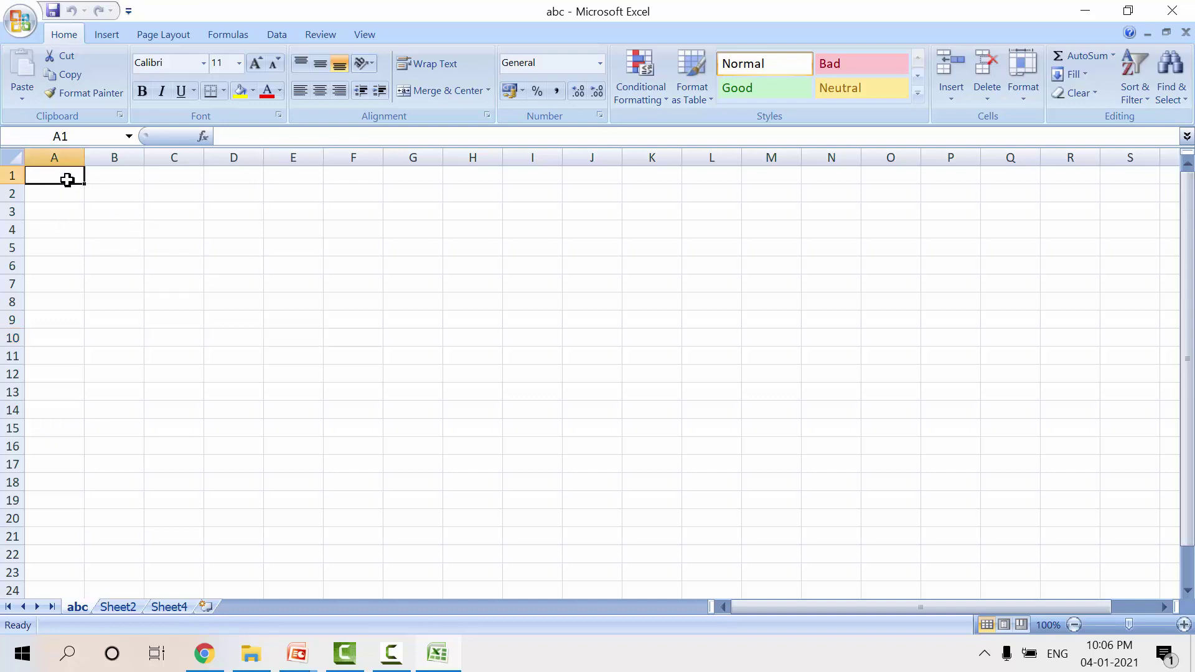
text(Roll No)
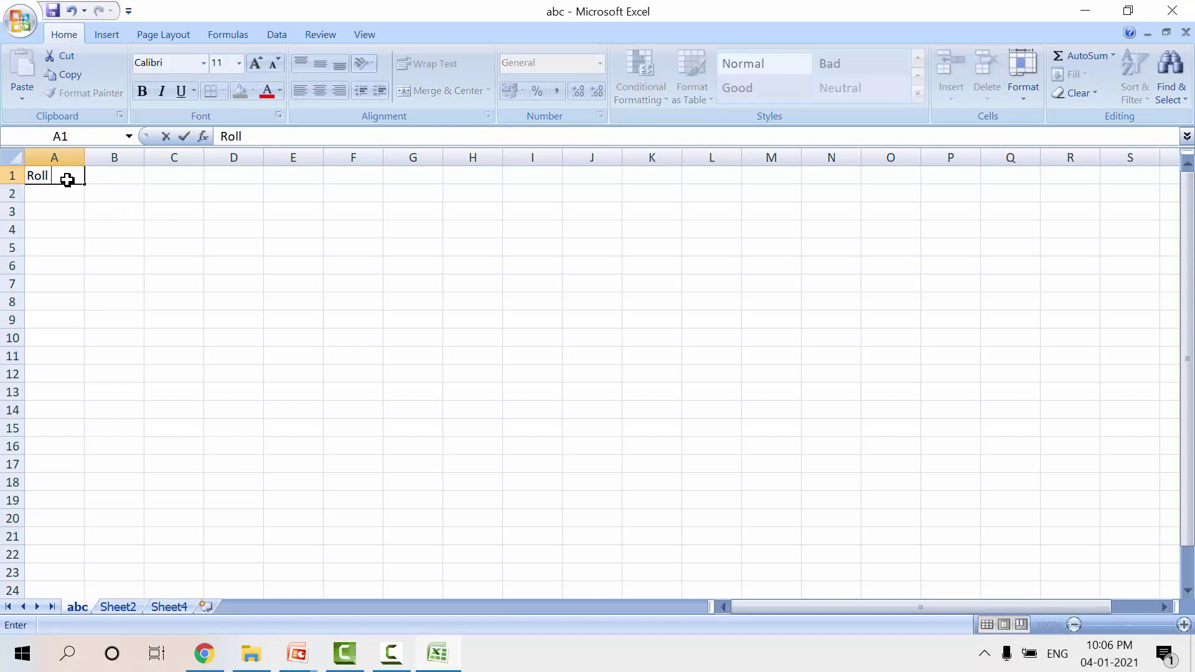
key(Tab)
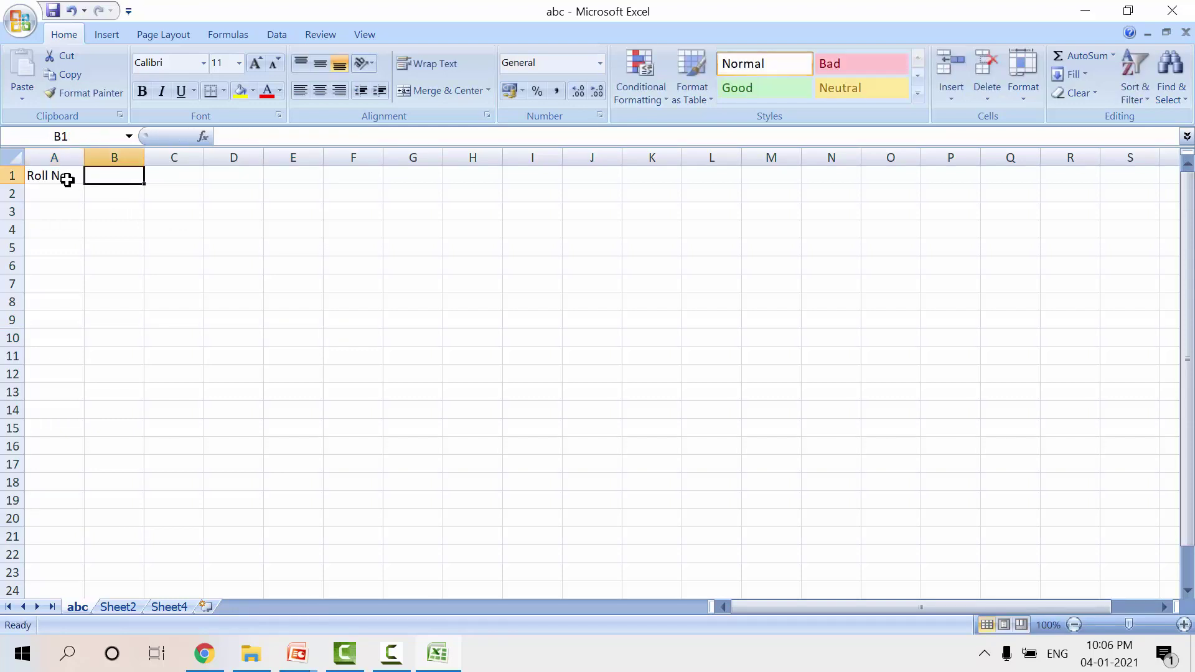
text(Name)
key(Tab)
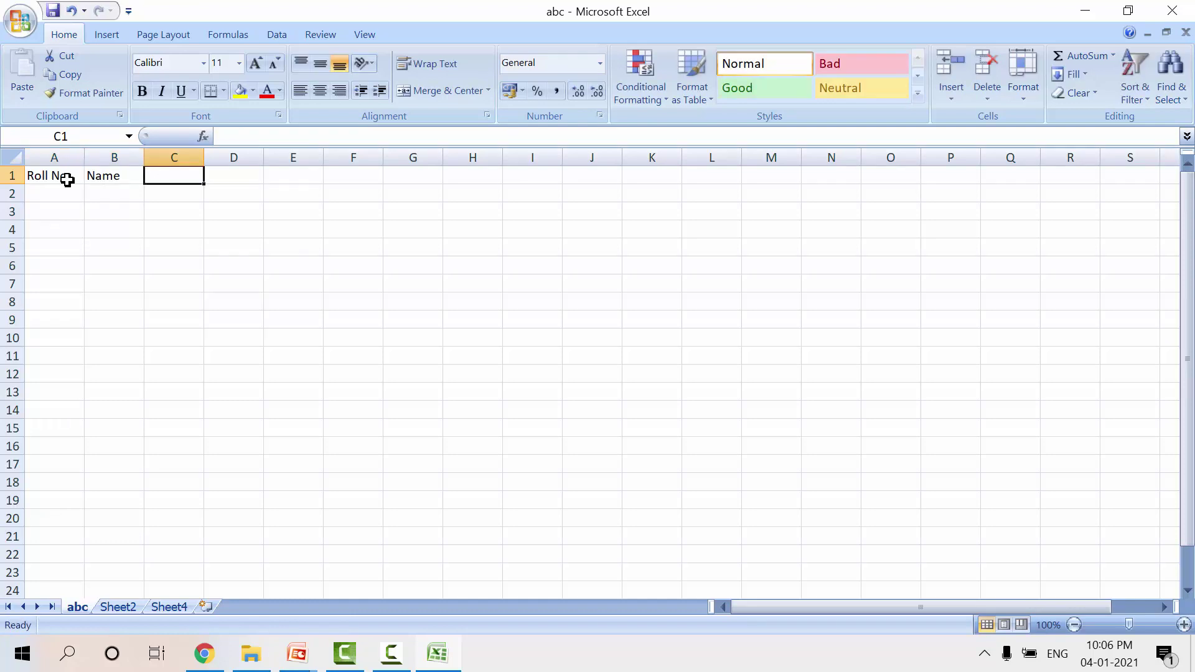
text(Sub1)
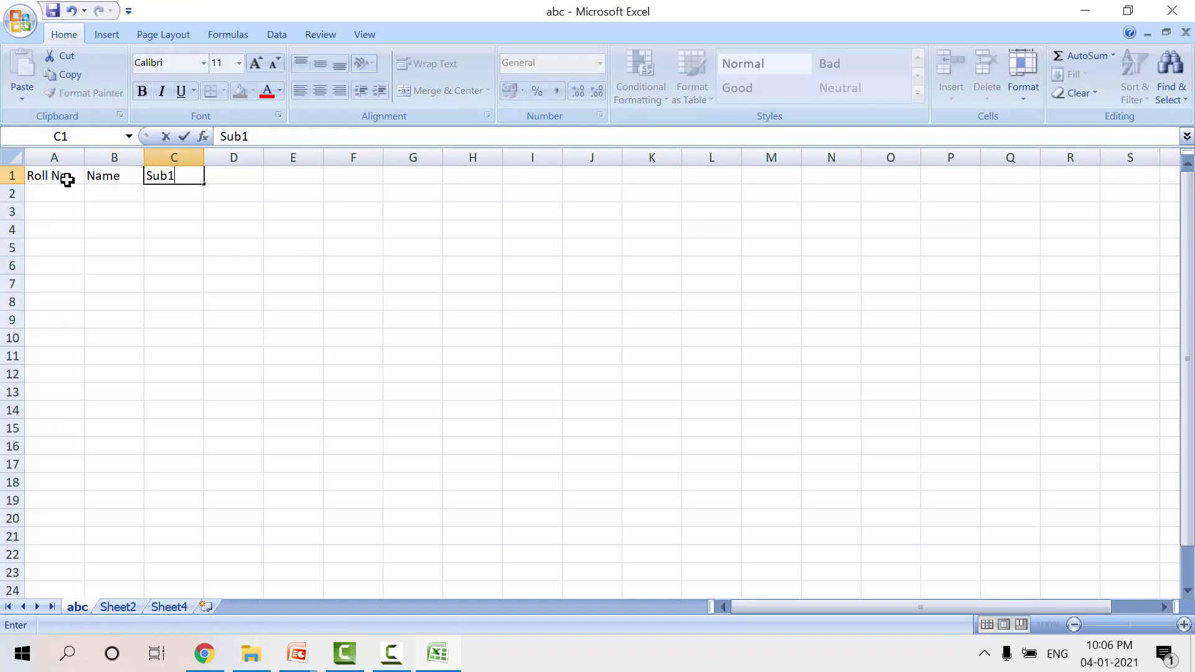
key(Tab)
text(Sub2)
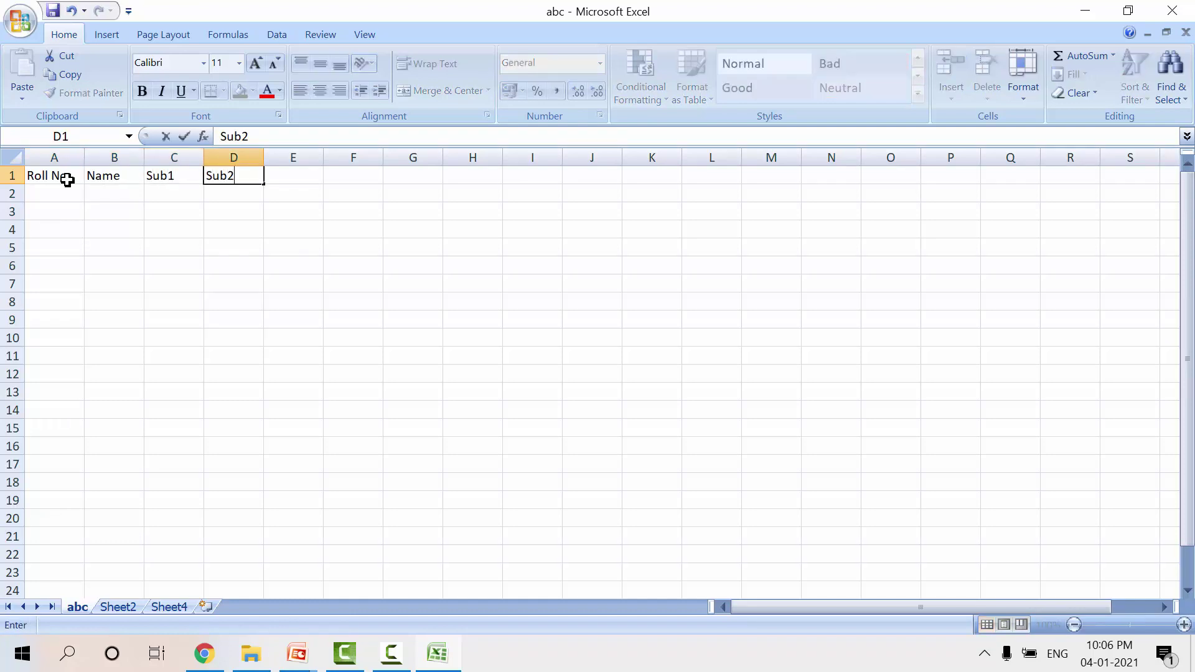
key(Tab)
text(Total)
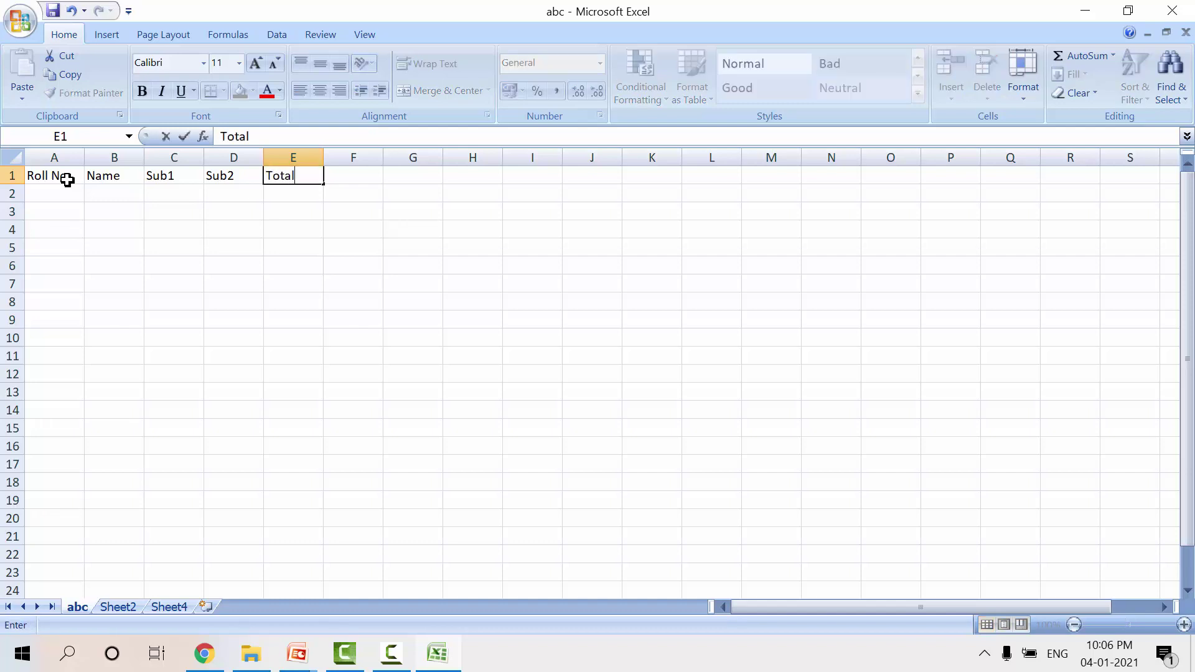
key(Return)
Enter roll numbers 1 and 2 in cells A2 and A3, and select both cells
key(Left)
key(Left)
key(Left)
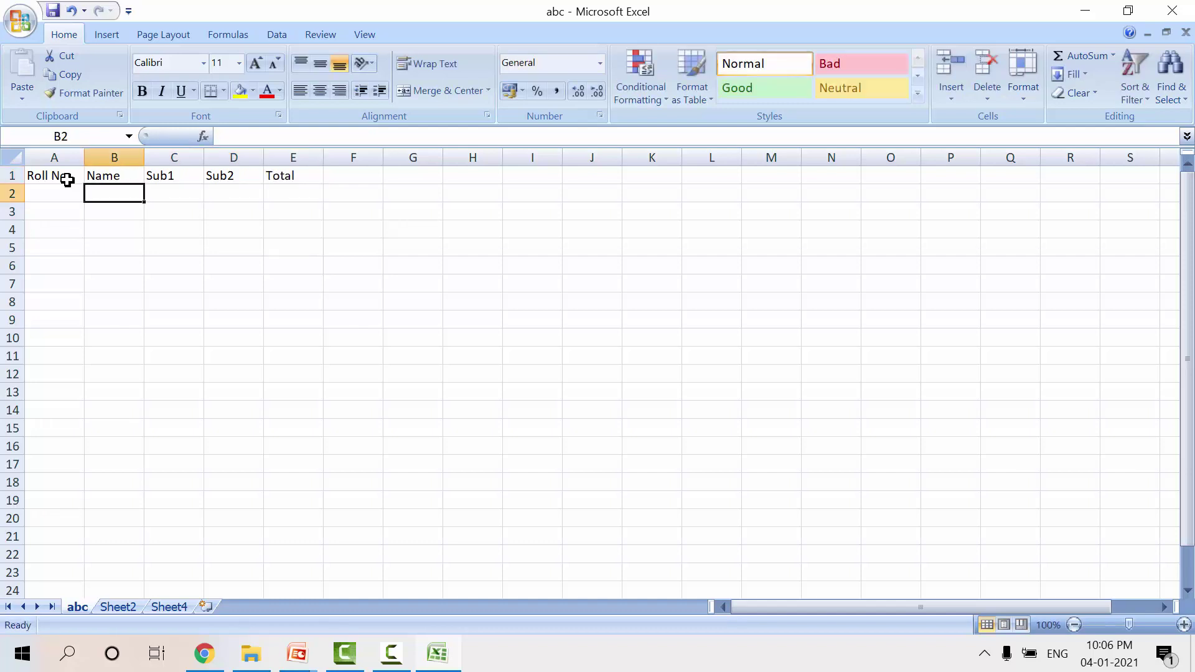
key(Left)
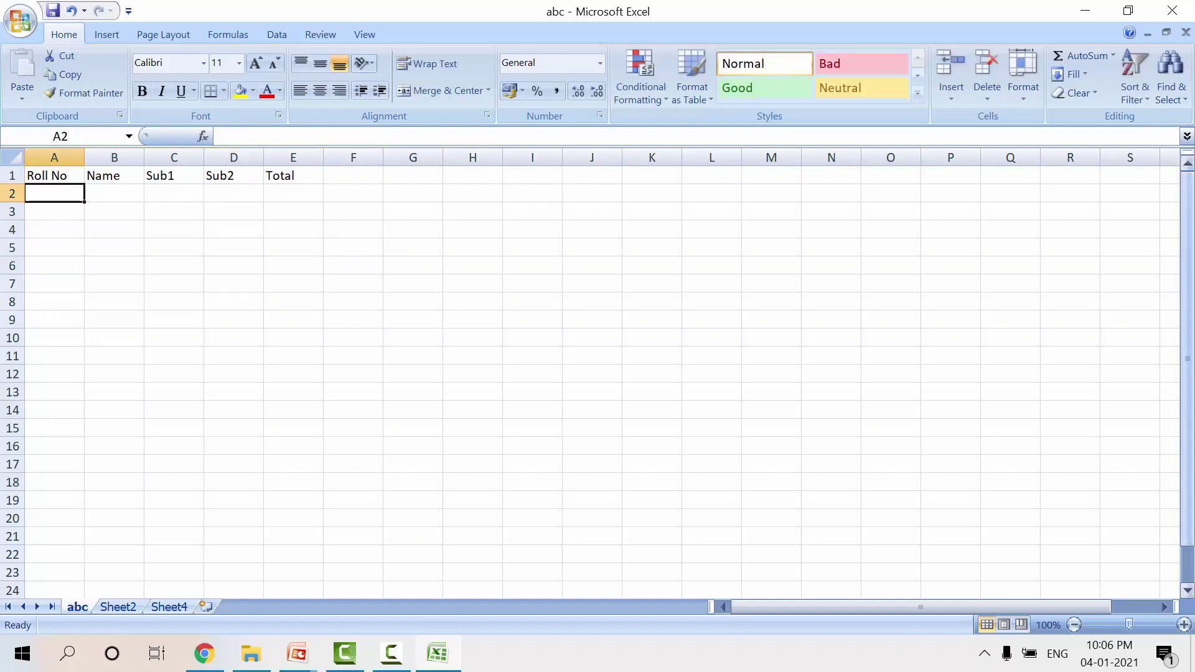
text(1)
key(Return)
text(2)
key(ctrl+Return)
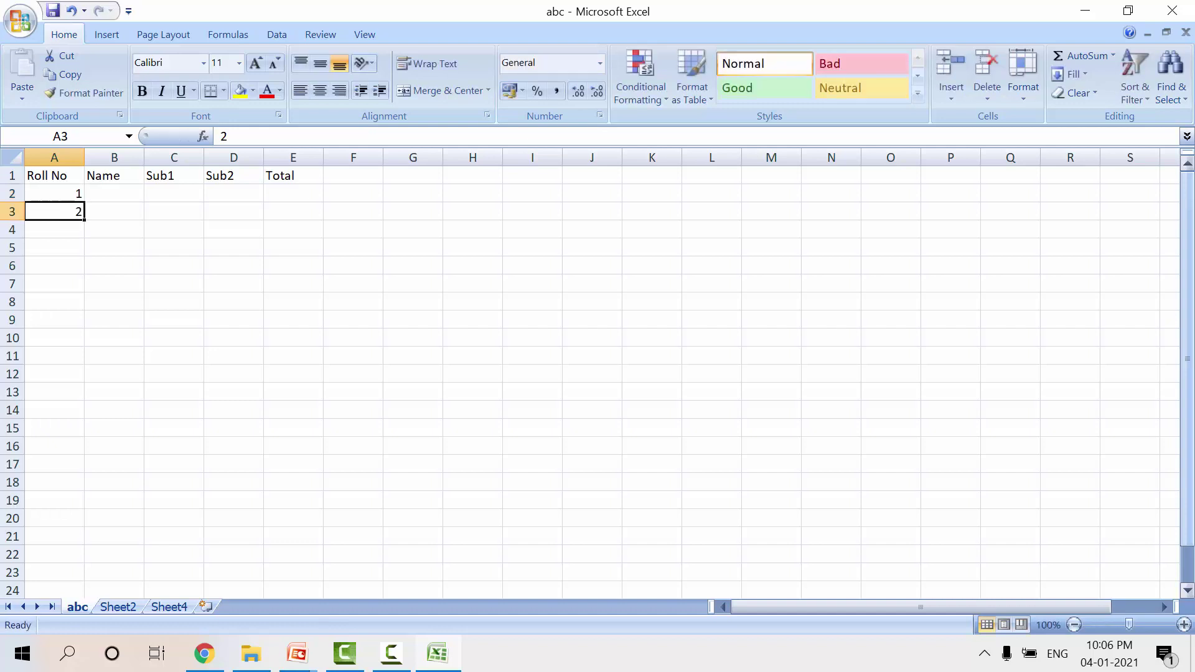
key(Up)
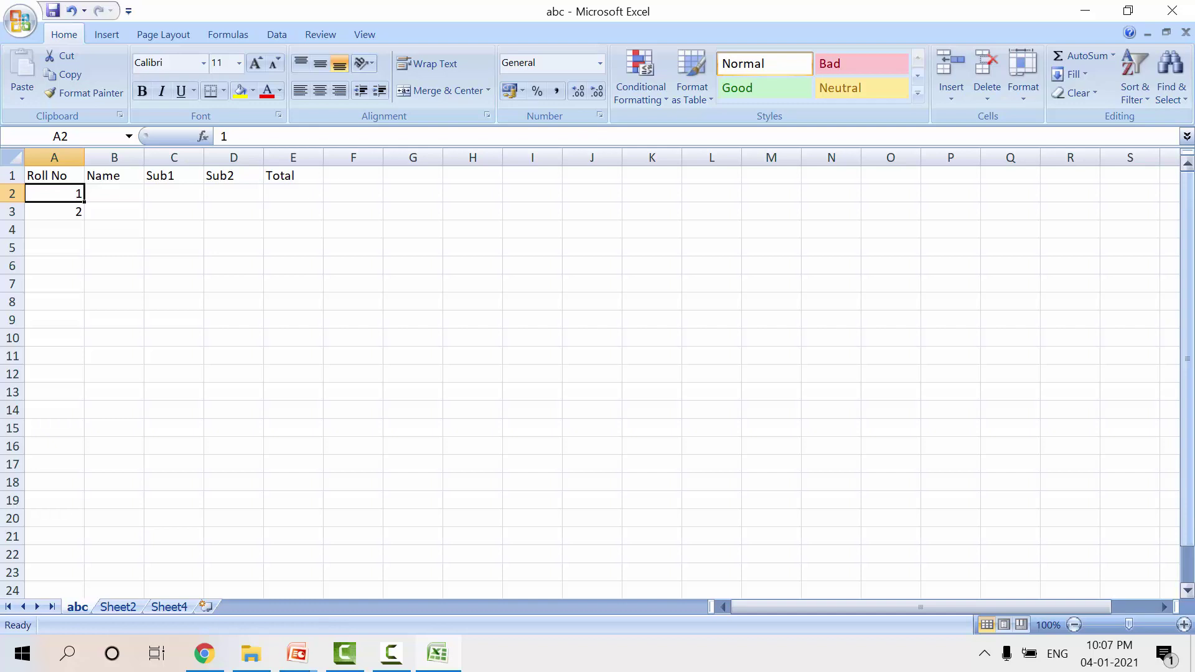
key(shift+Down)
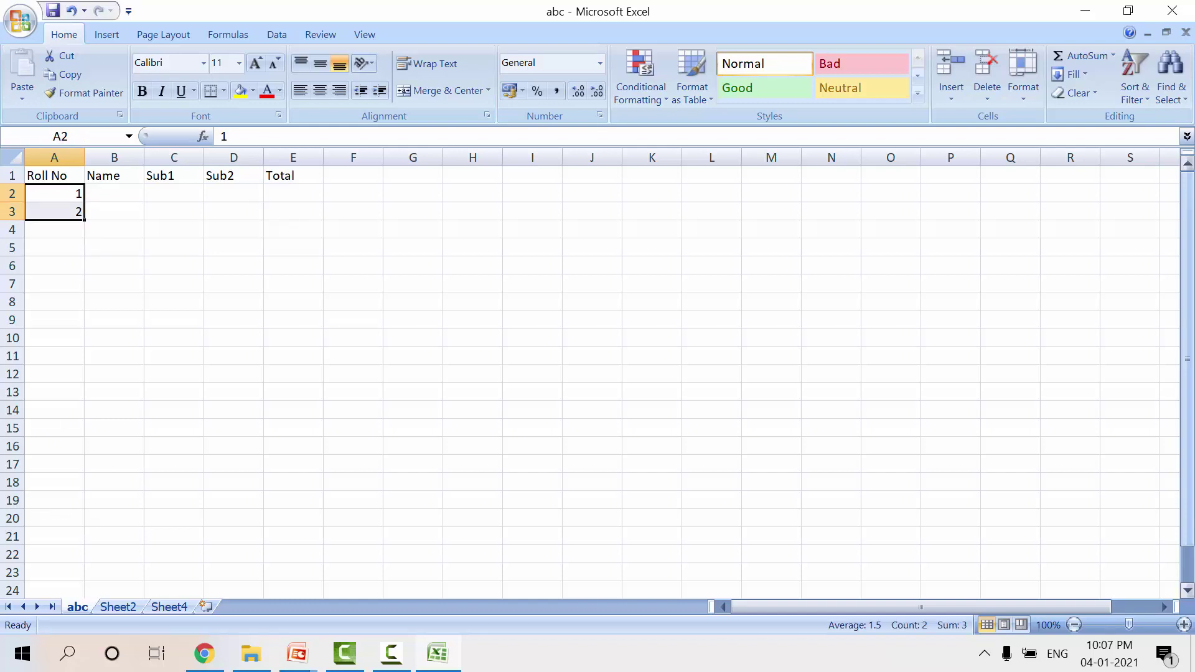
Move the active cell one column at a time along row 2 as far as K2 and back to A2
key(Right)
key(Right)
key(Right)
key(Right)
key(Right)
key(Right)
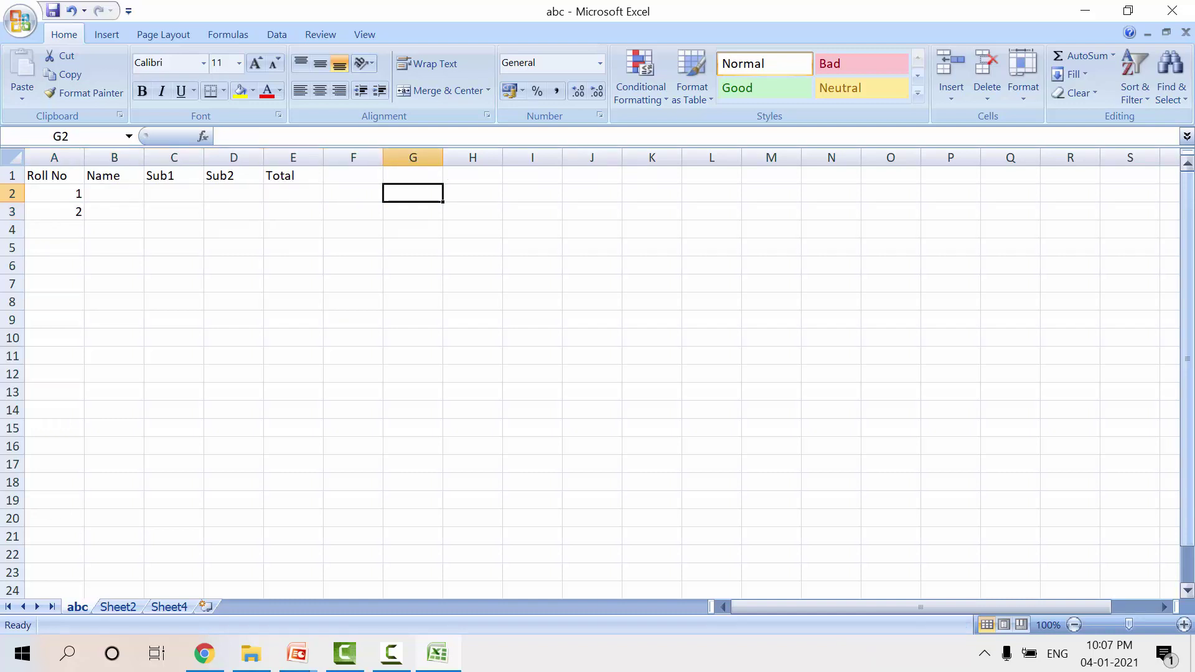
key(Right)
key(Right)
key(Right)
key(Right)
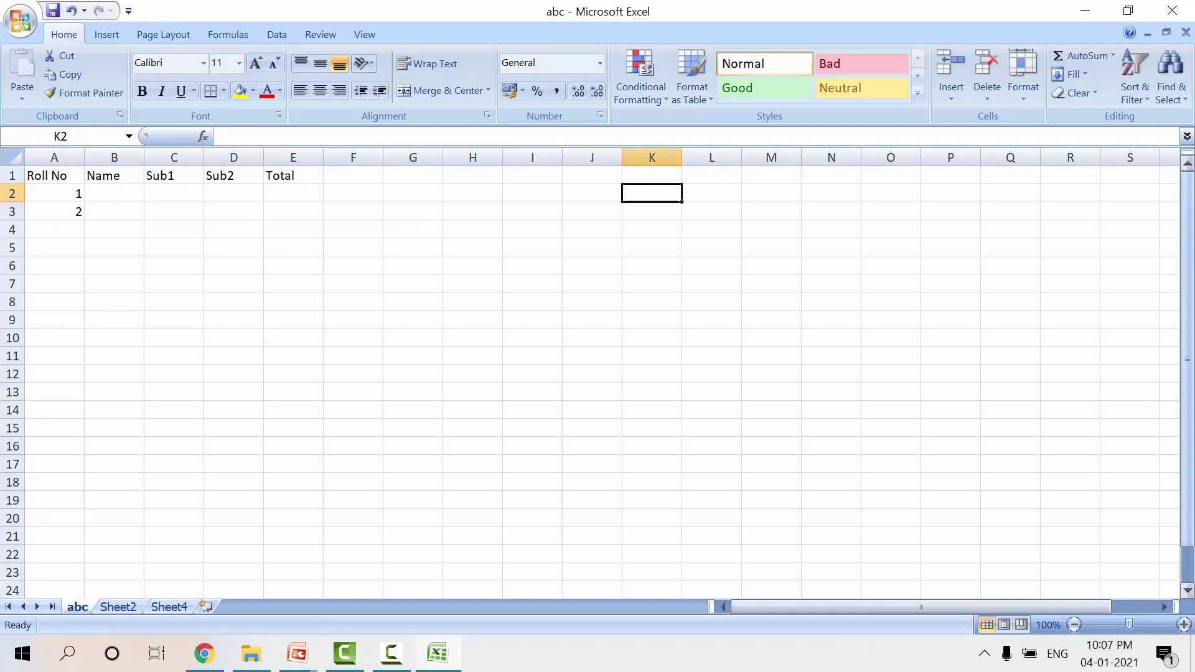
key(Left)
key(Left)
key(Left)
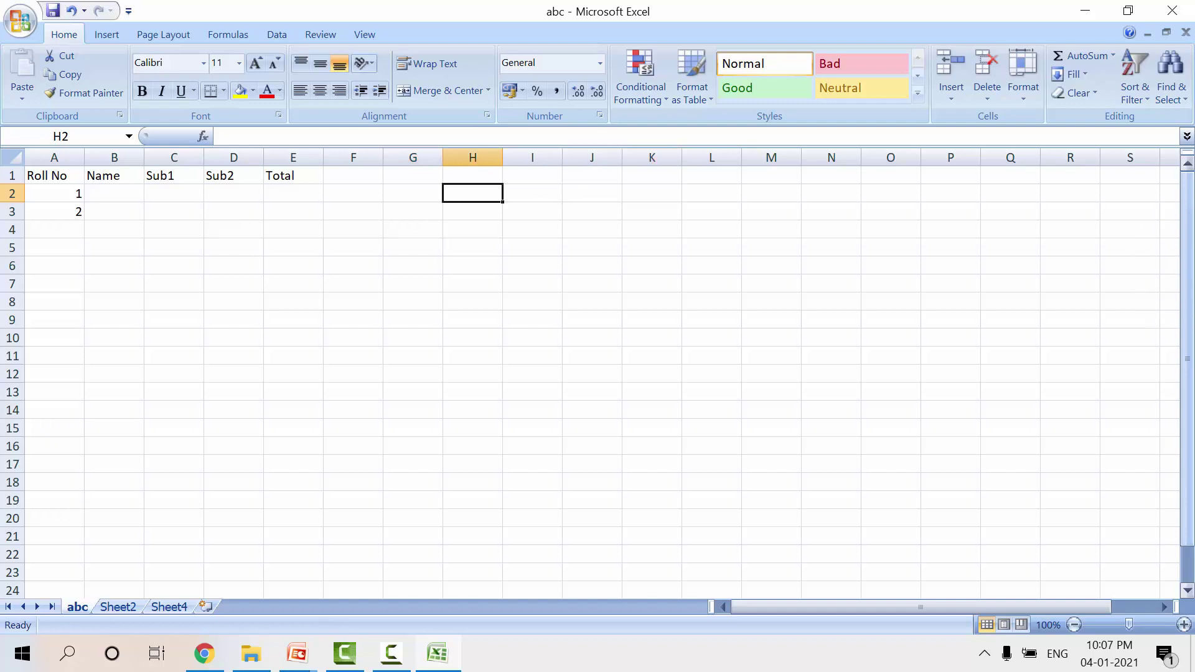
key(Left)
key(Left)
key(Left)
key(Left)
key(Left)
key(Left)
key(Left)
Move the active cell row by row down column A to A9 and back up to A2
key(Down)
key(Down)
key(Down)
key(Down)
key(Down)
key(Down)
key(Down)
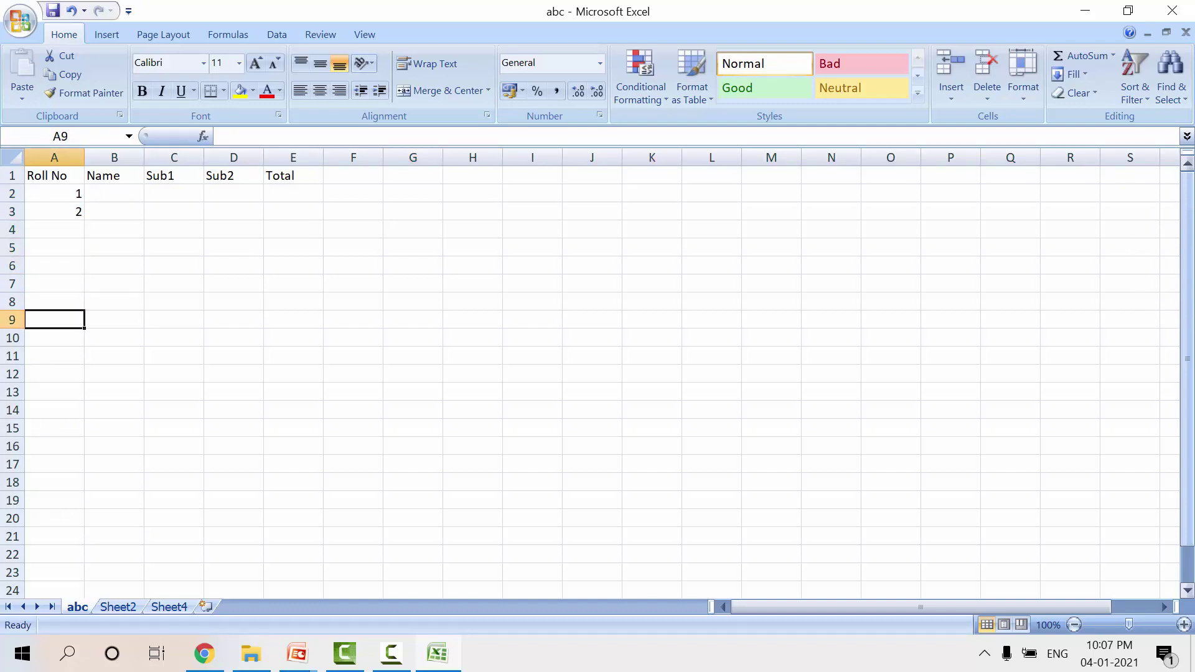
key(Up)
key(Up)
key(Up)
key(Up)
key(Up)
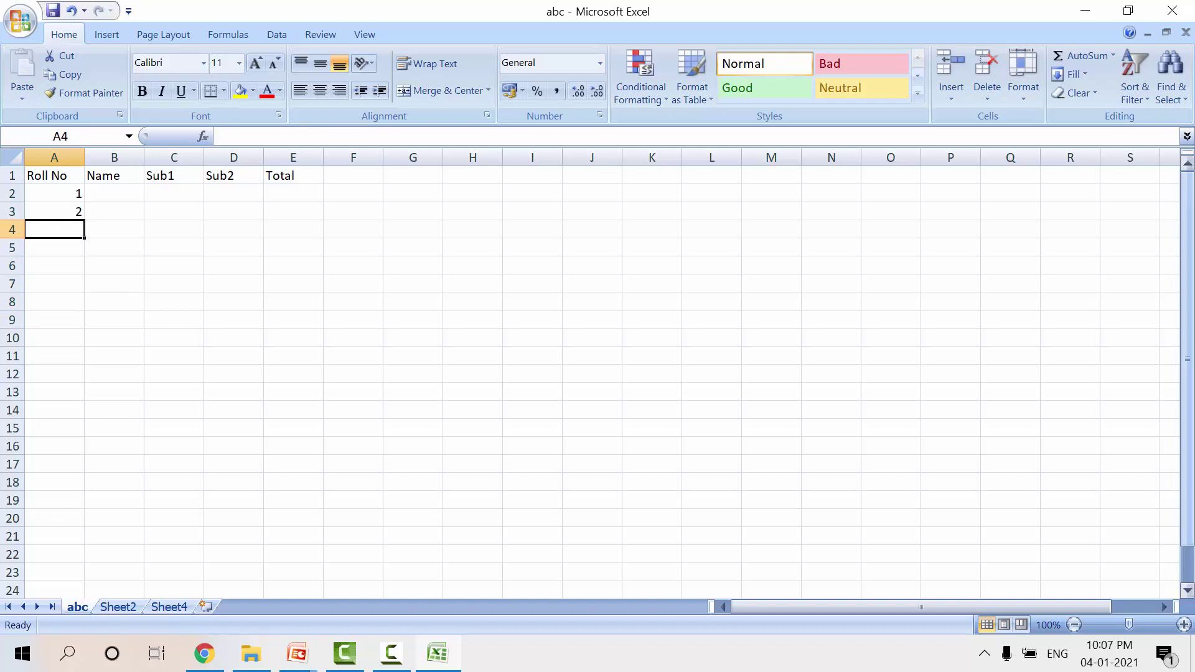
key(Up)
key(Up)
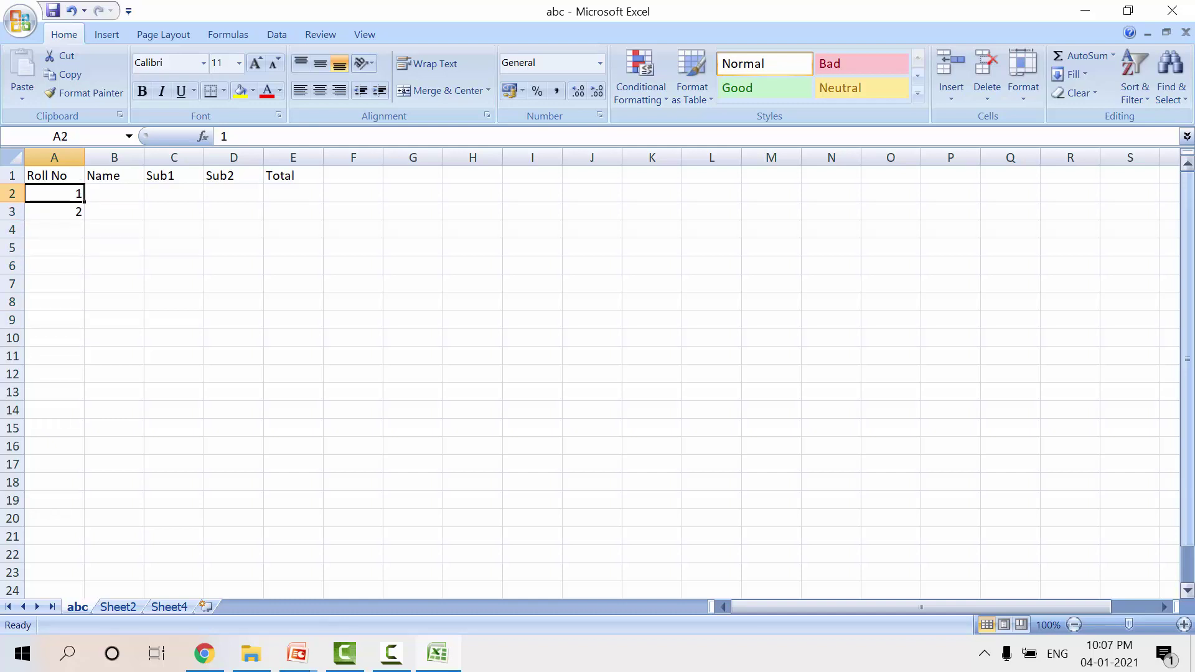
Select A2:A3 and extend the roll number series down to 10 in cell A11 with AutoFill
key(shift+Down)
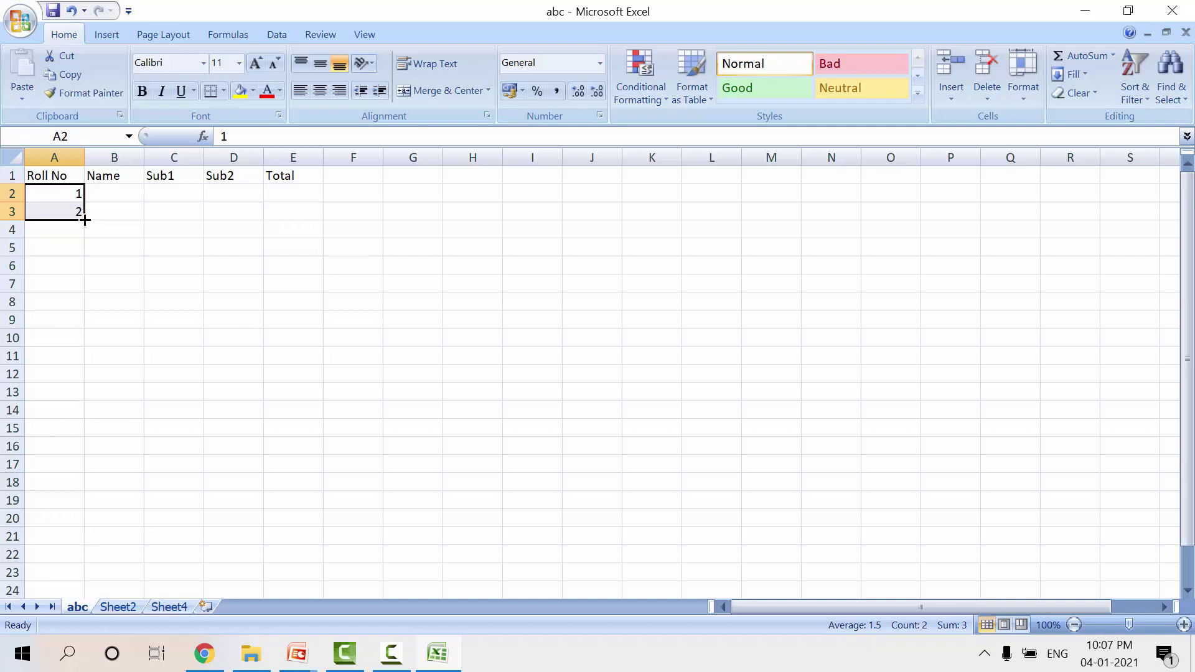
drag(85, 219, 85, 333)
drag(87, 344, 86, 358)
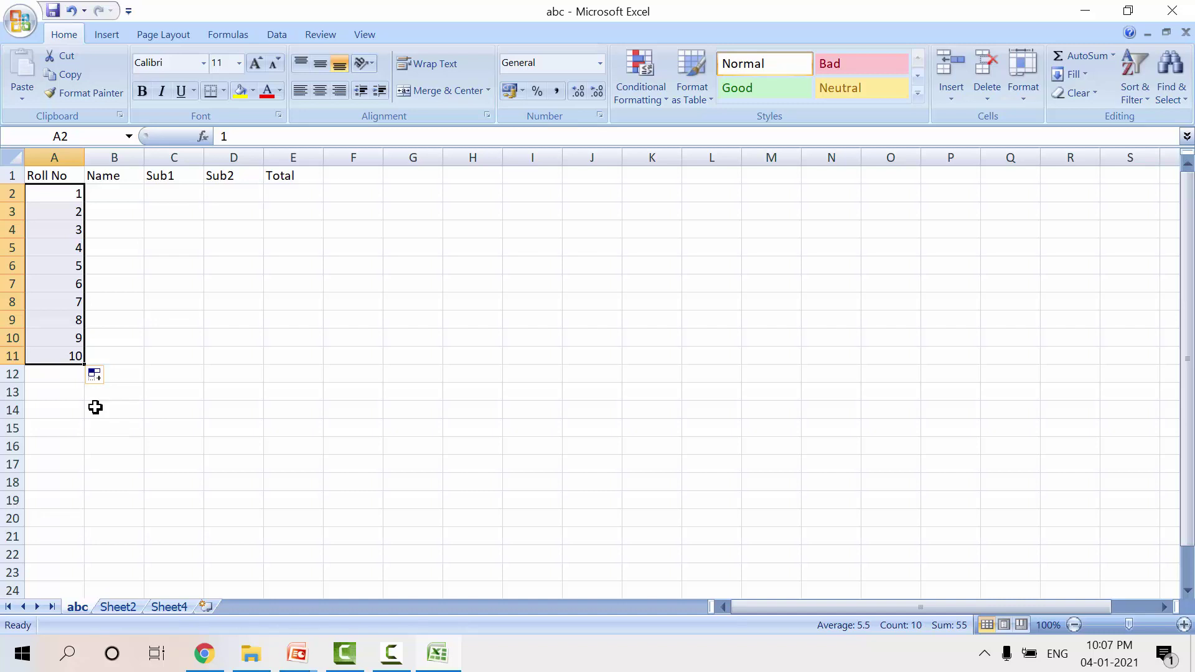
Fill the Name column in B2 through B6 with abc, pqr, xyz, rst and lmn
key(Right)
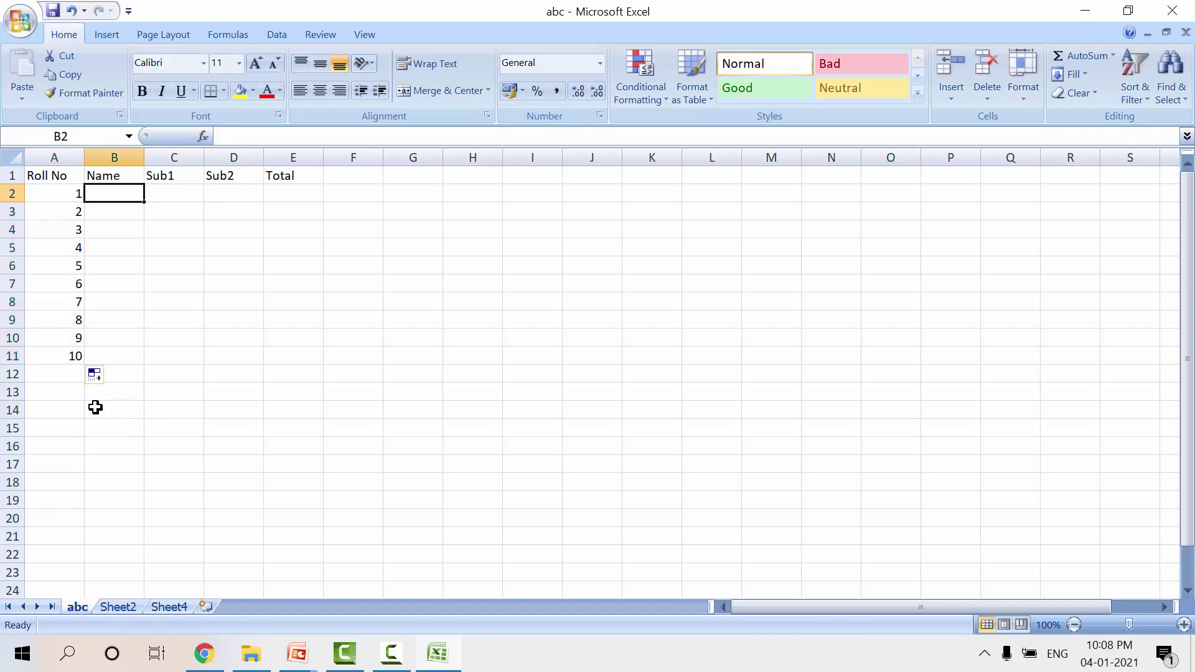
text(abc)
key(Return)
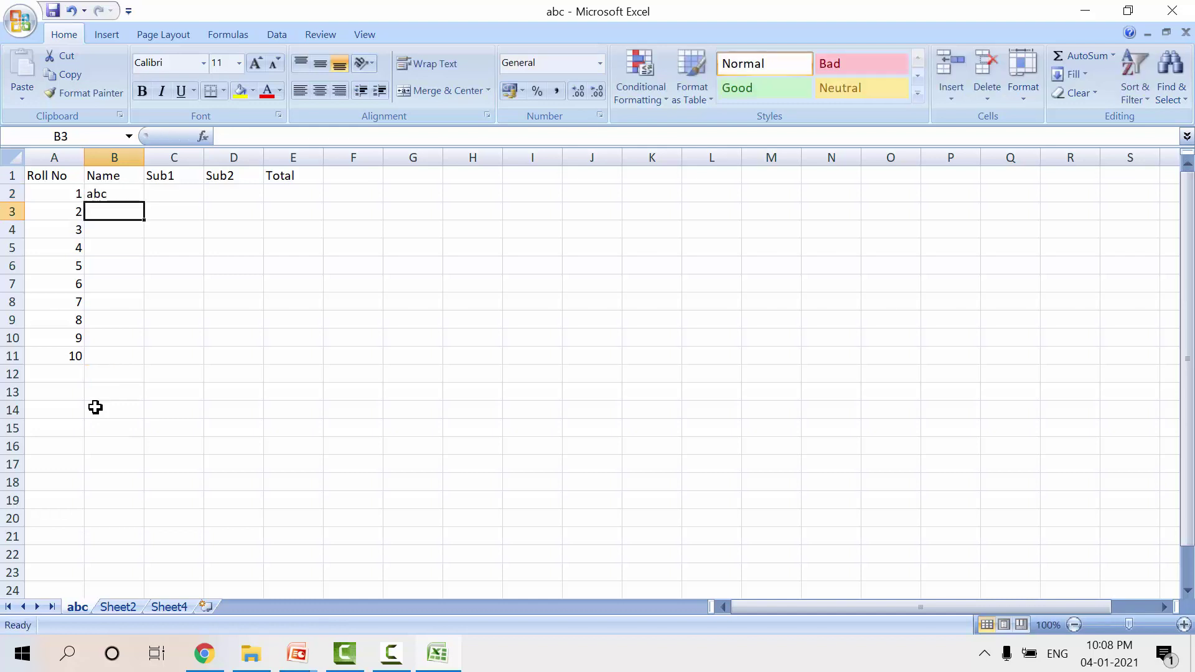
text(pqr)
key(Return)
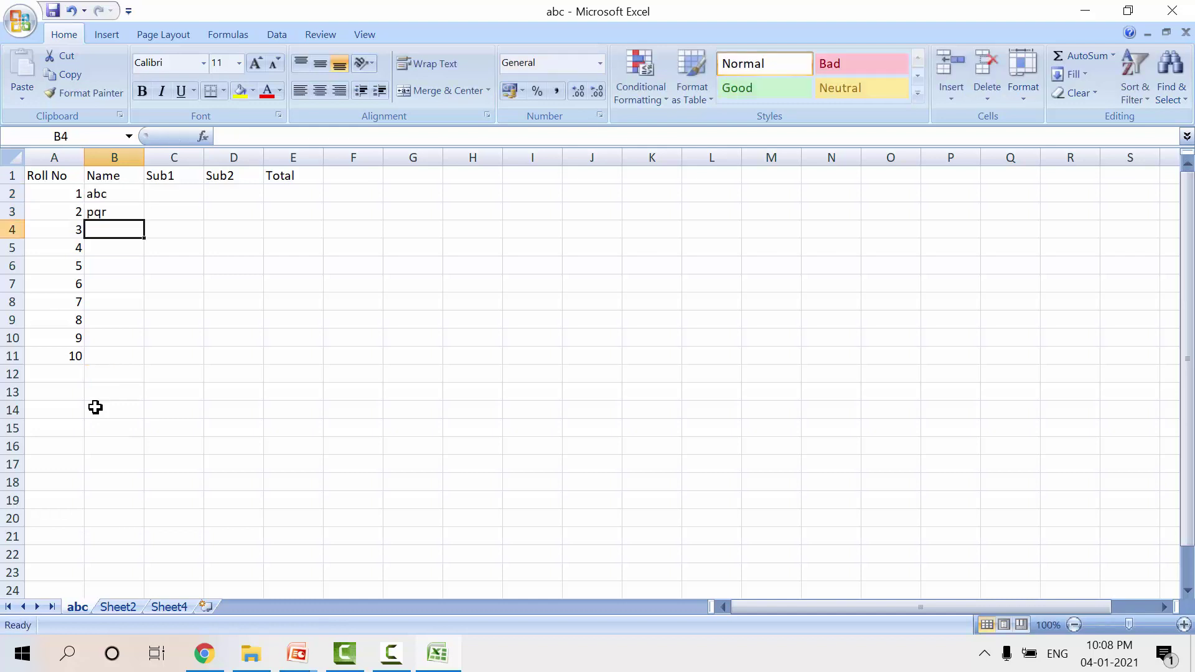
text(xyz)
key(Return)
text(r)
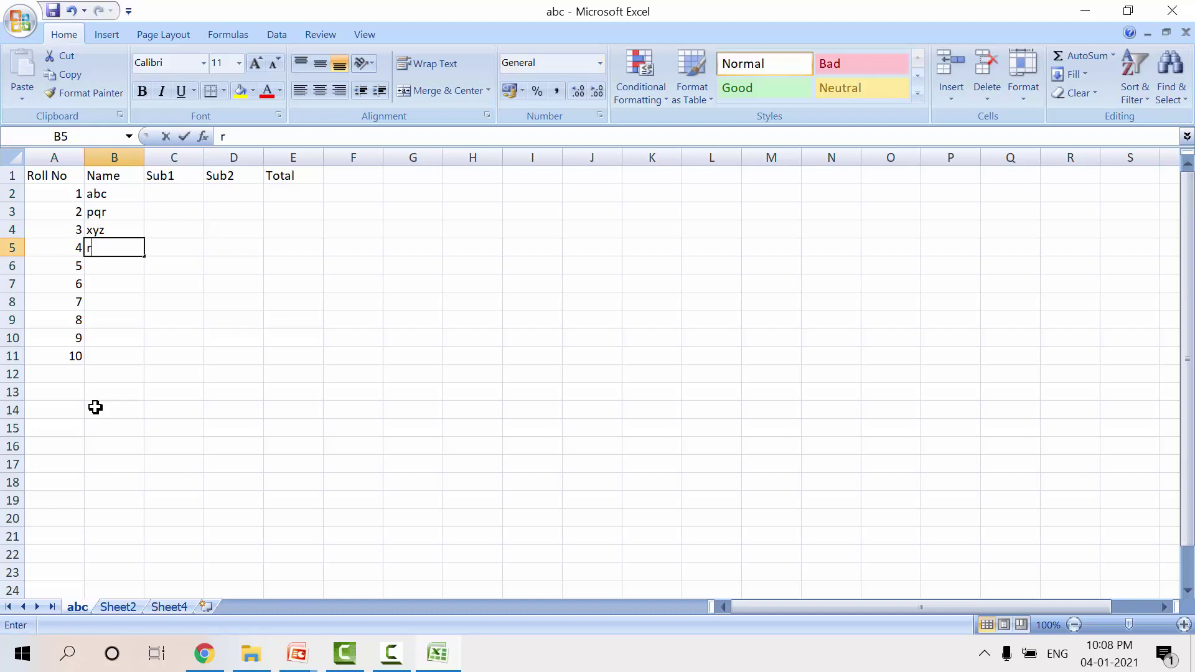
text(st)
key(Return)
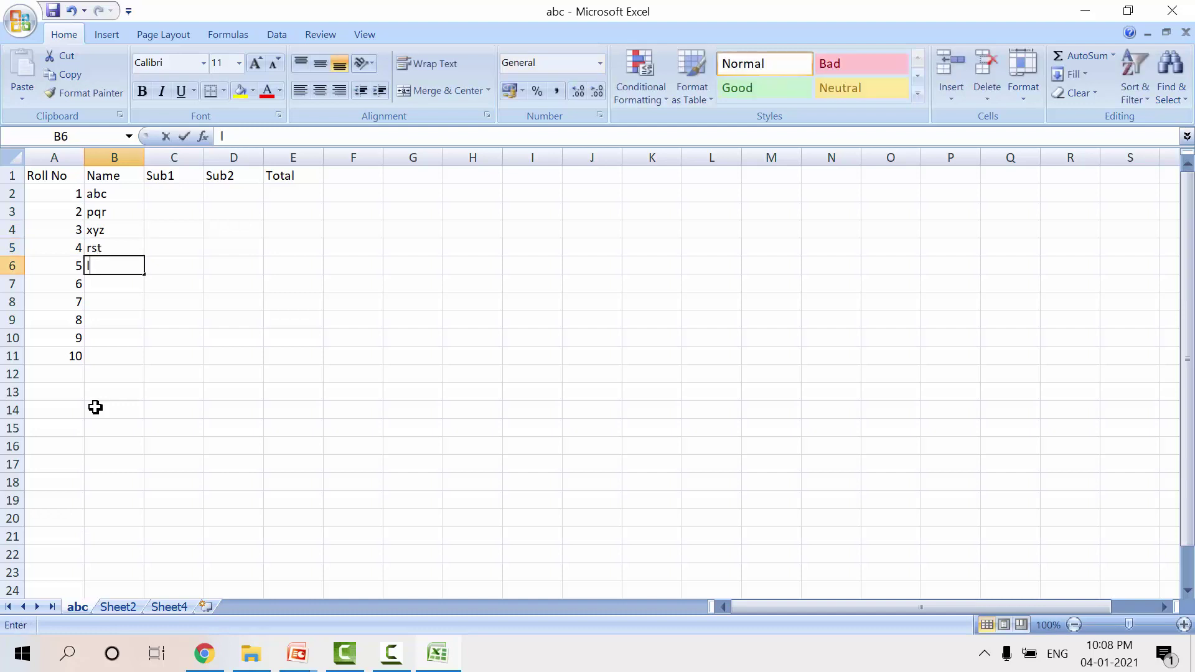
text(lmn)
key(Tab)
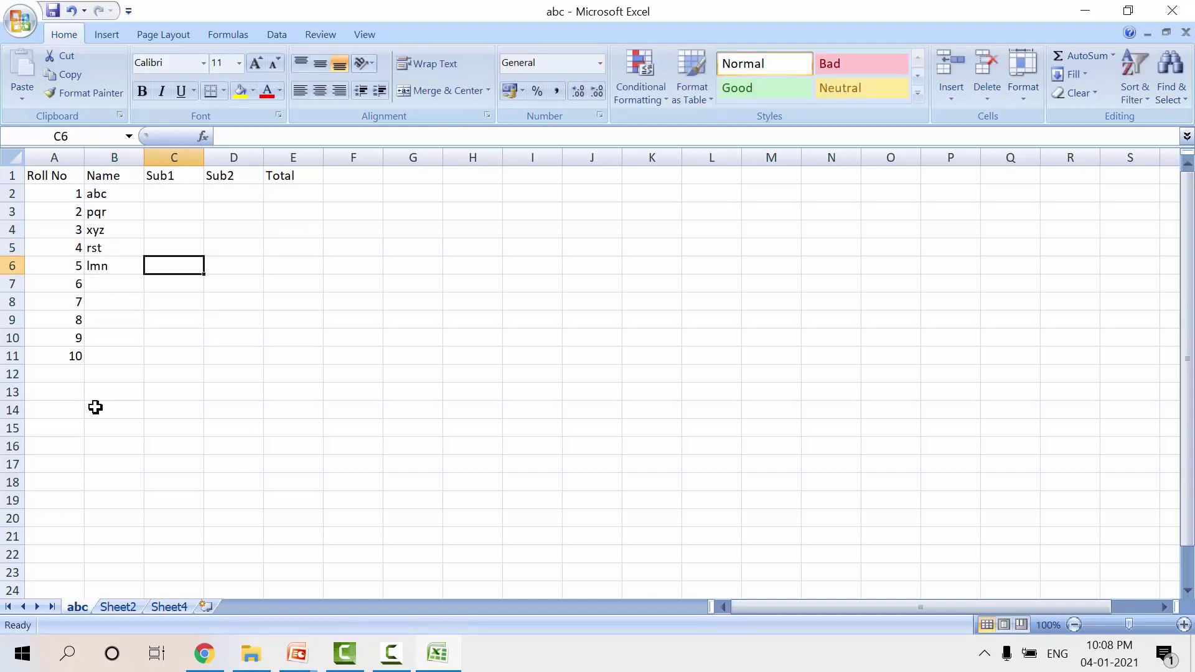
Fill the Sub1 column in C2 through C6 with the marks 10, 12, 14, 15 and 18
key(Up)
key(Up)
key(Up)
key(Up)
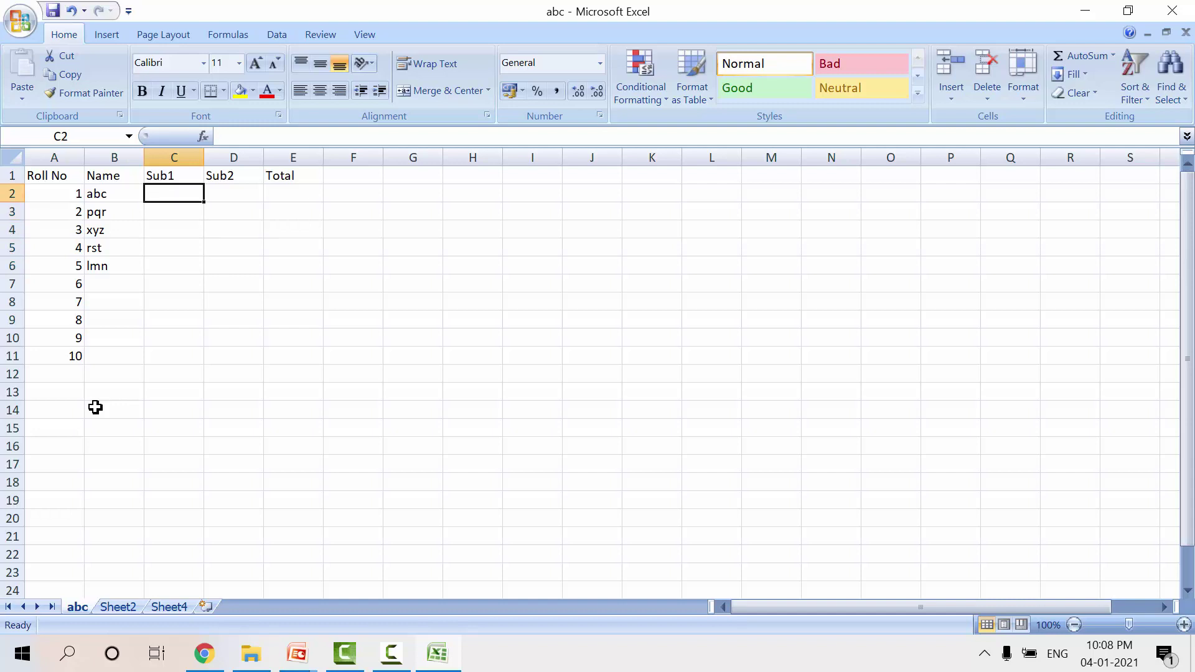
text(10)
key(Return)
text(12)
key(Return)
text(14)
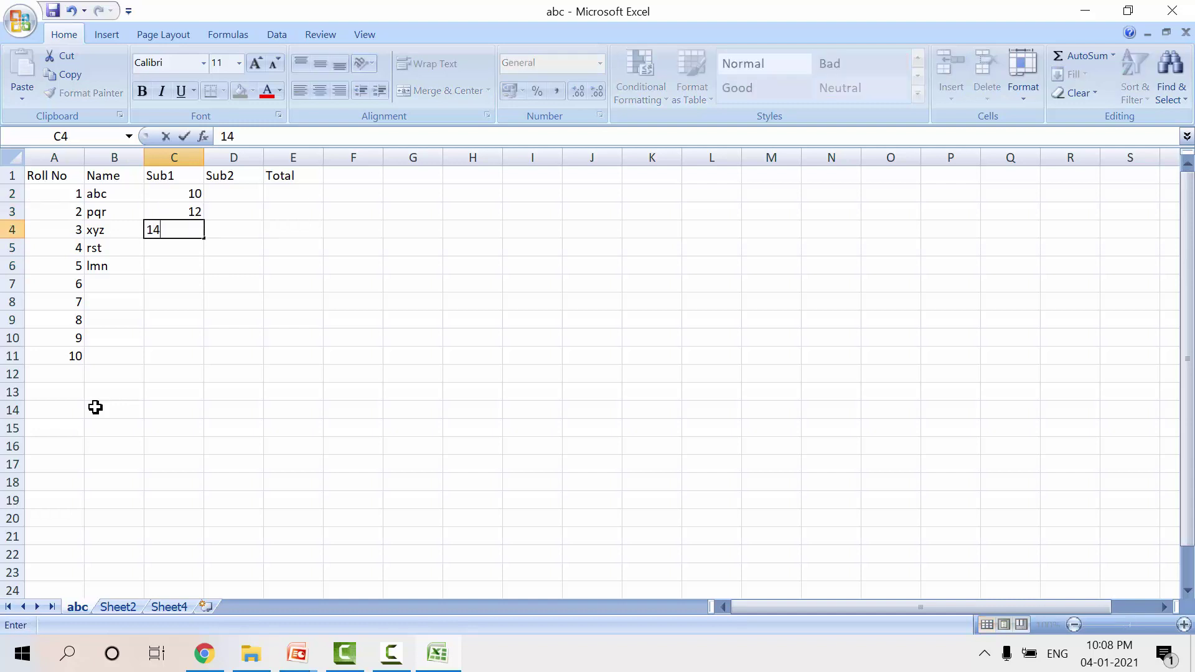
key(Return)
text(15)
key(Return)
text(18)
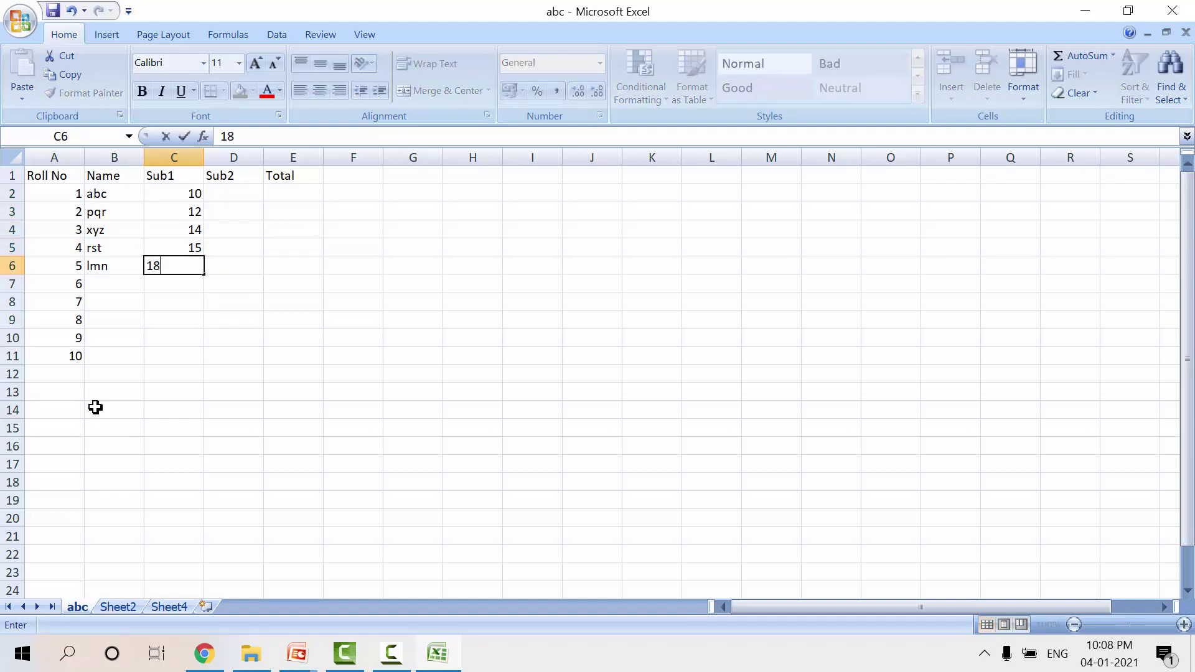
key(Return)
Fill the Sub2 column in D2 through D6 with the marks 18, 14, 13, 16 and 10
key(Right)
key(Up)
key(Up)
key(Up)
key(Up)
key(Up)
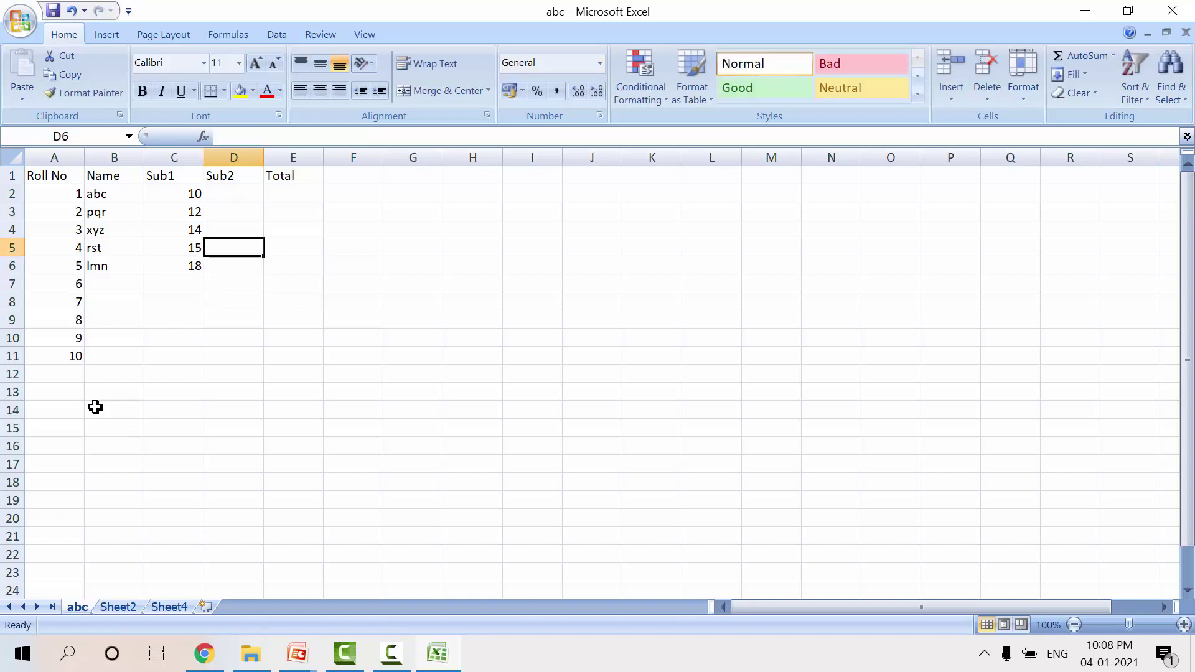
text(18)
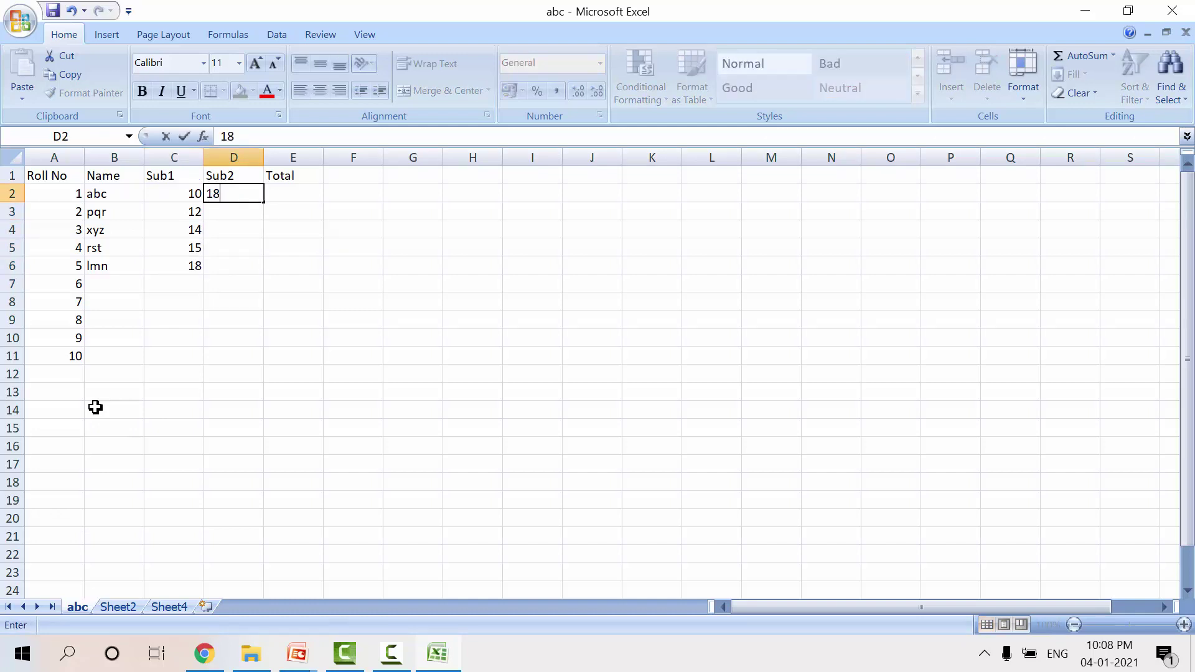
key(Return)
text(14)
key(Return)
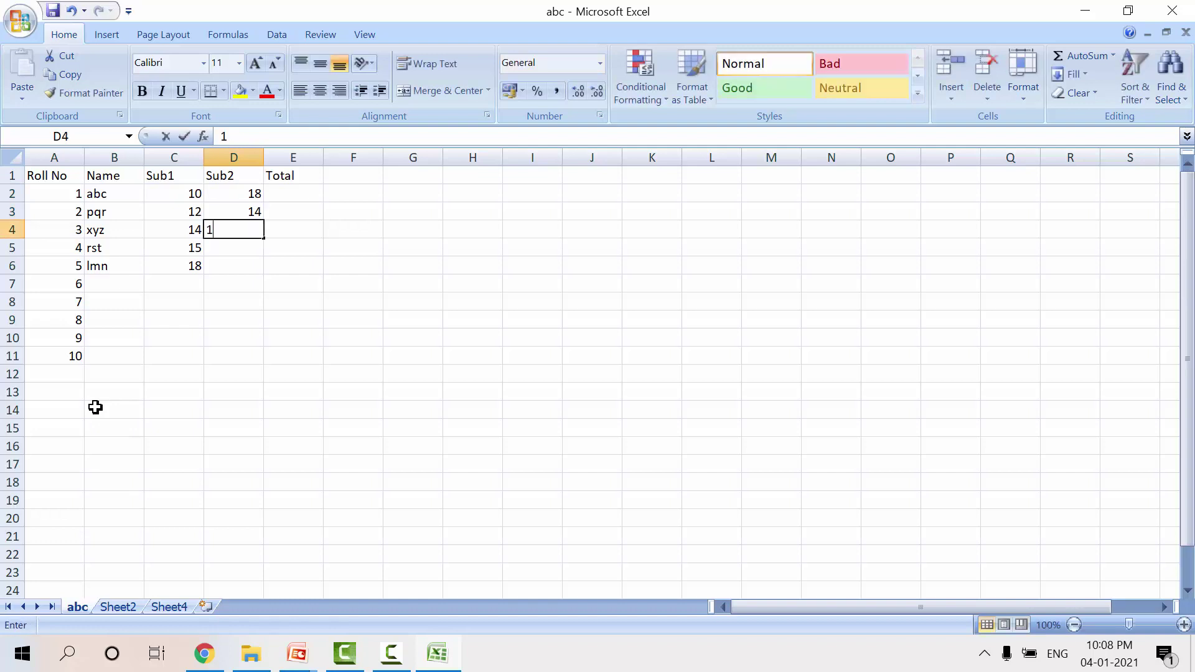
text(13)
key(Return)
text(16)
key(Return)
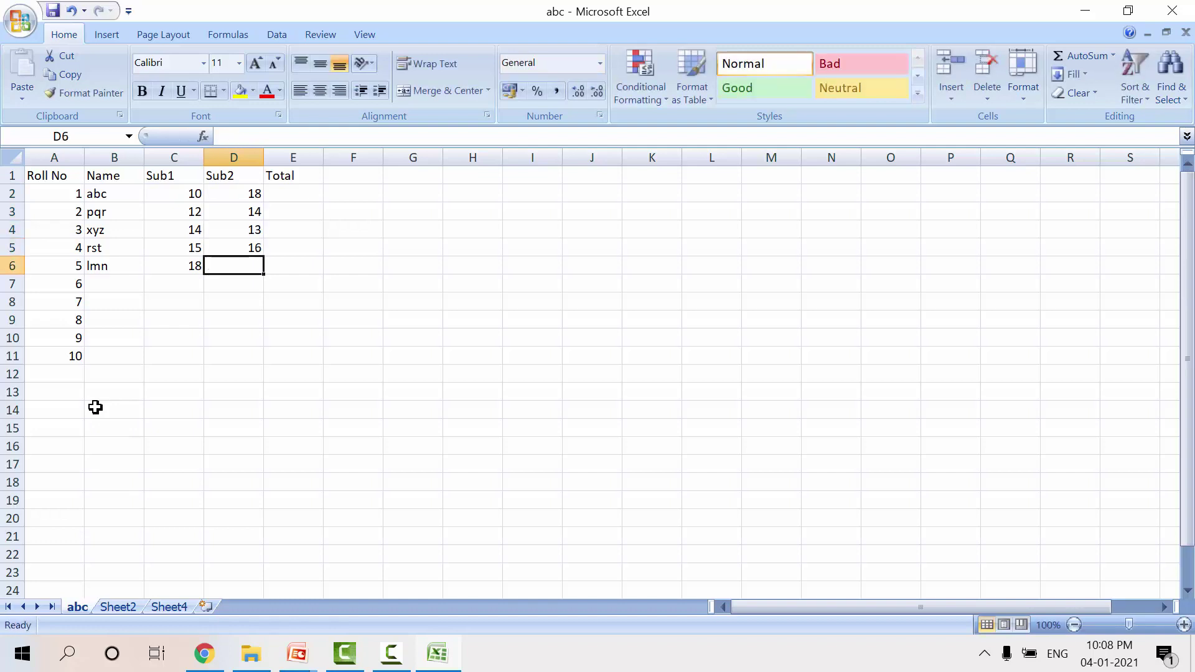
text(10)
key(Return)
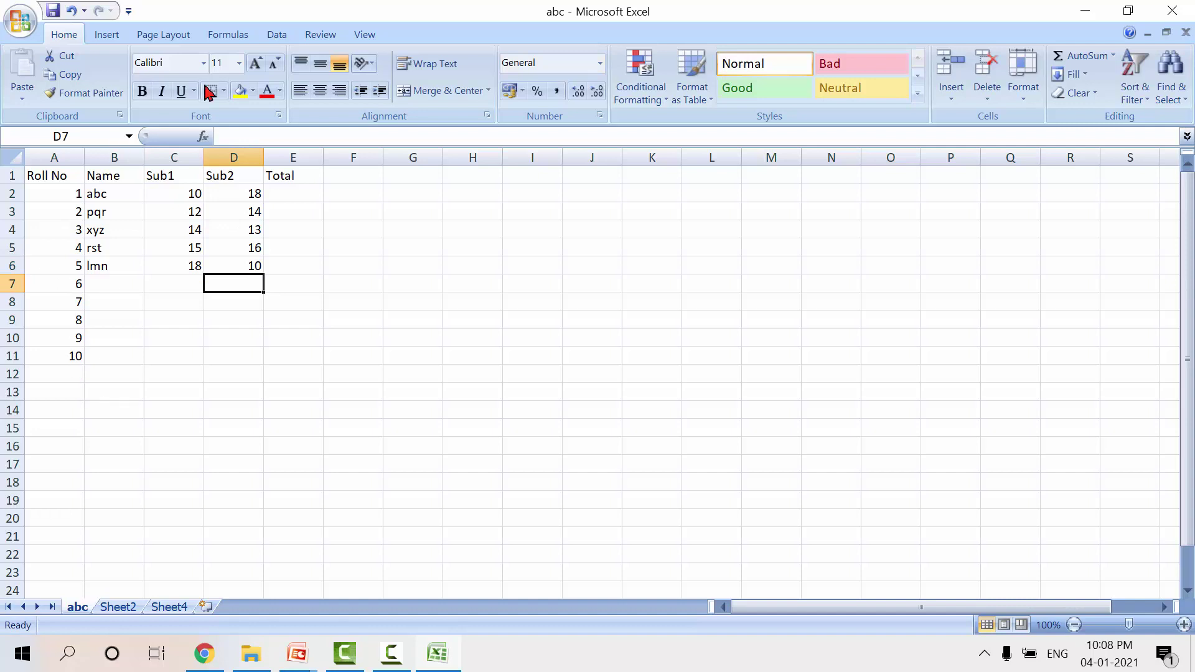
Insert a new column before the Total column and enter the heading sub3 in E1
click(292, 155)
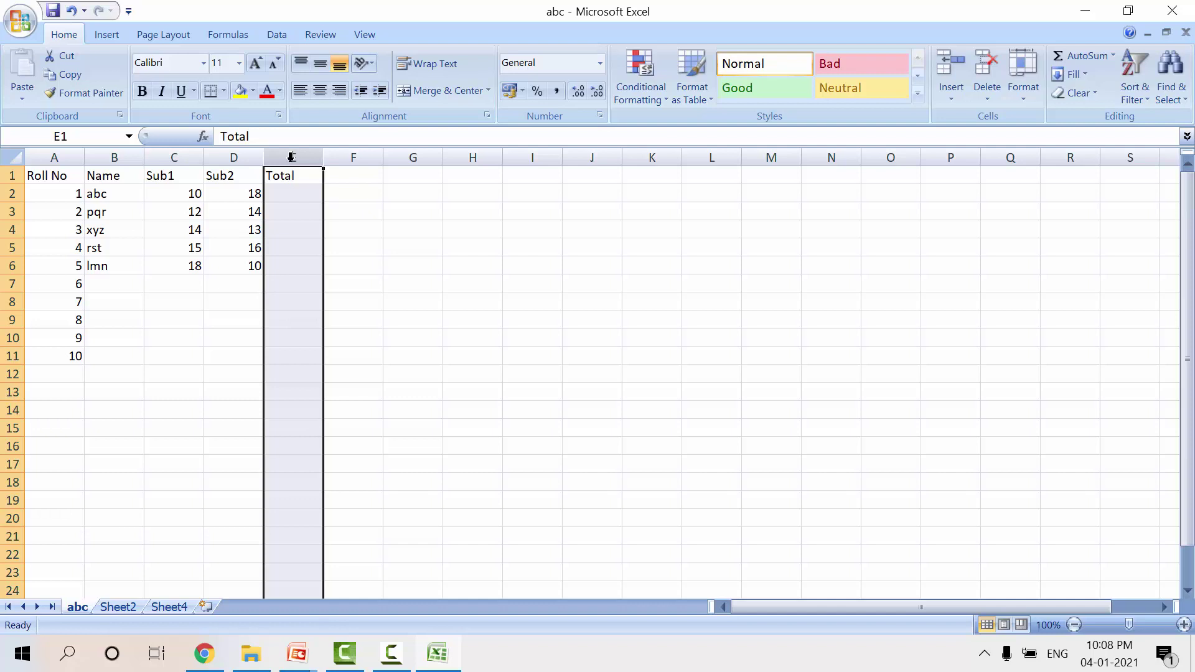
right_click(291, 156)
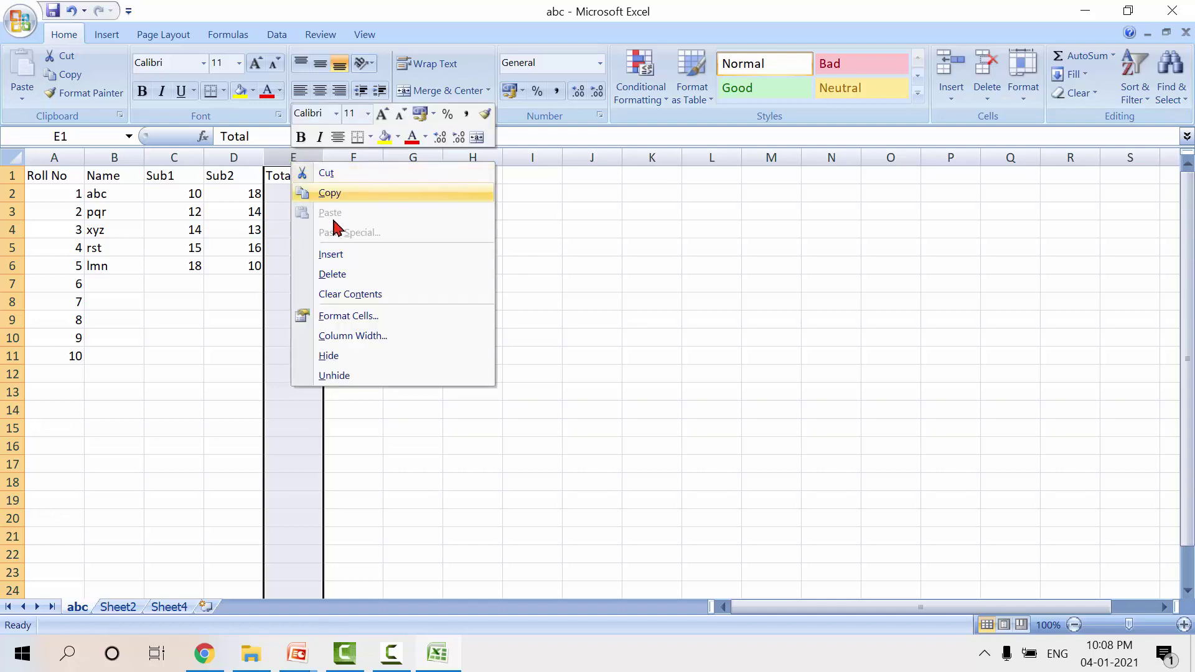
click(350, 255)
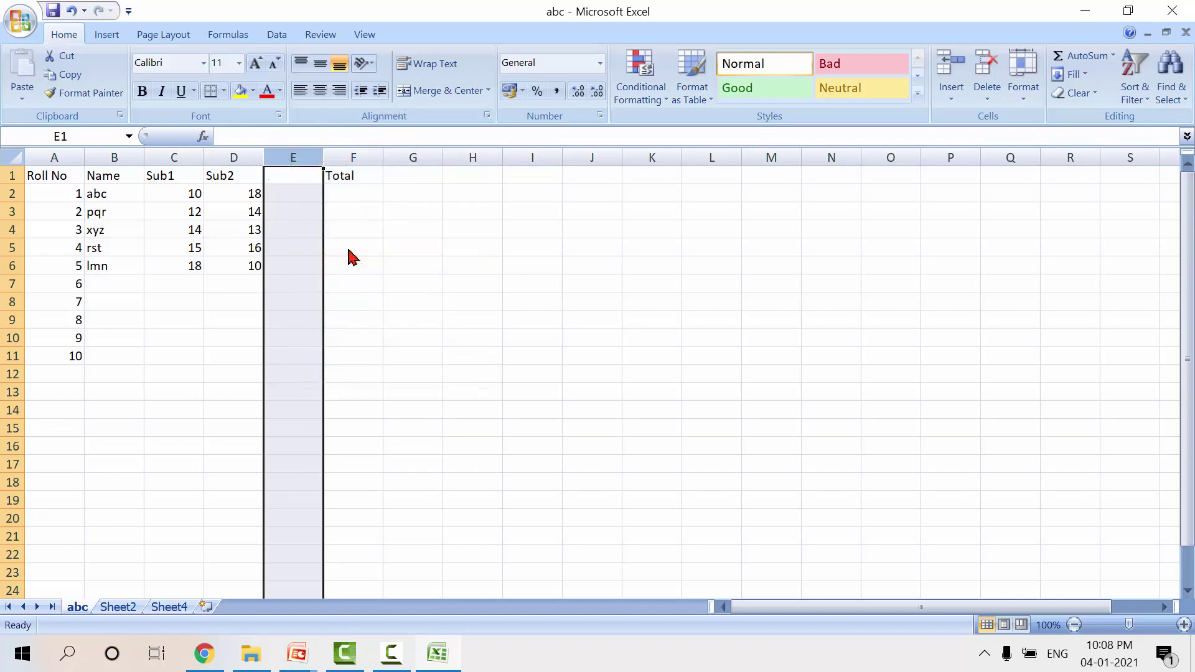
click(351, 337)
click(280, 177)
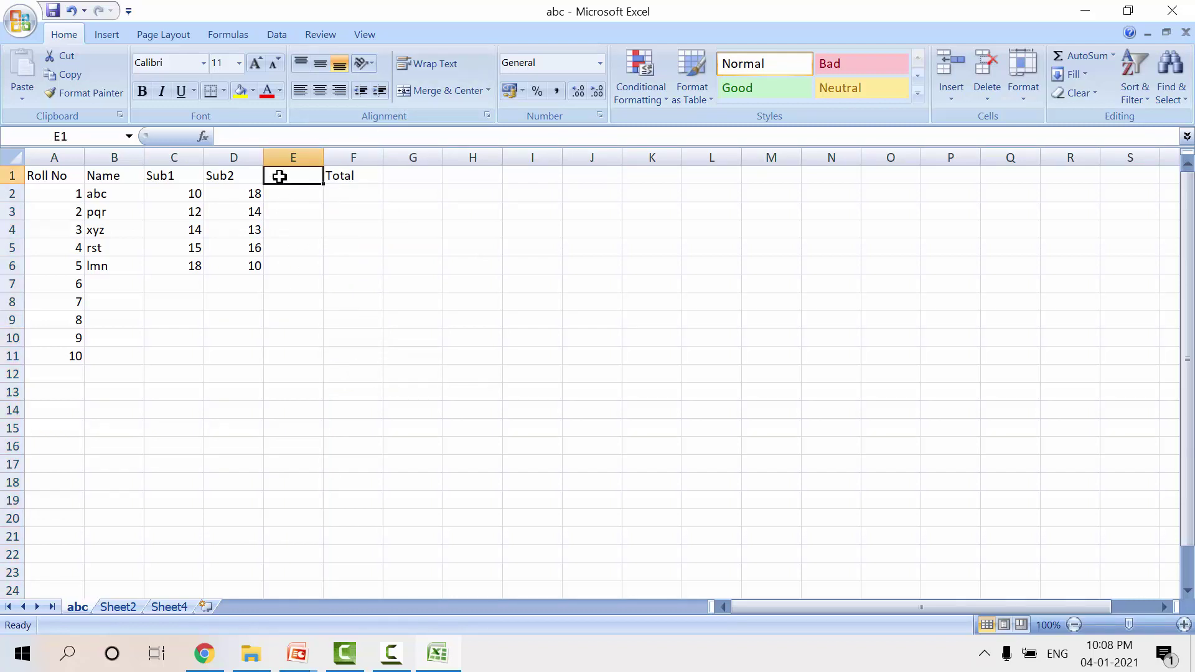
text(sub)
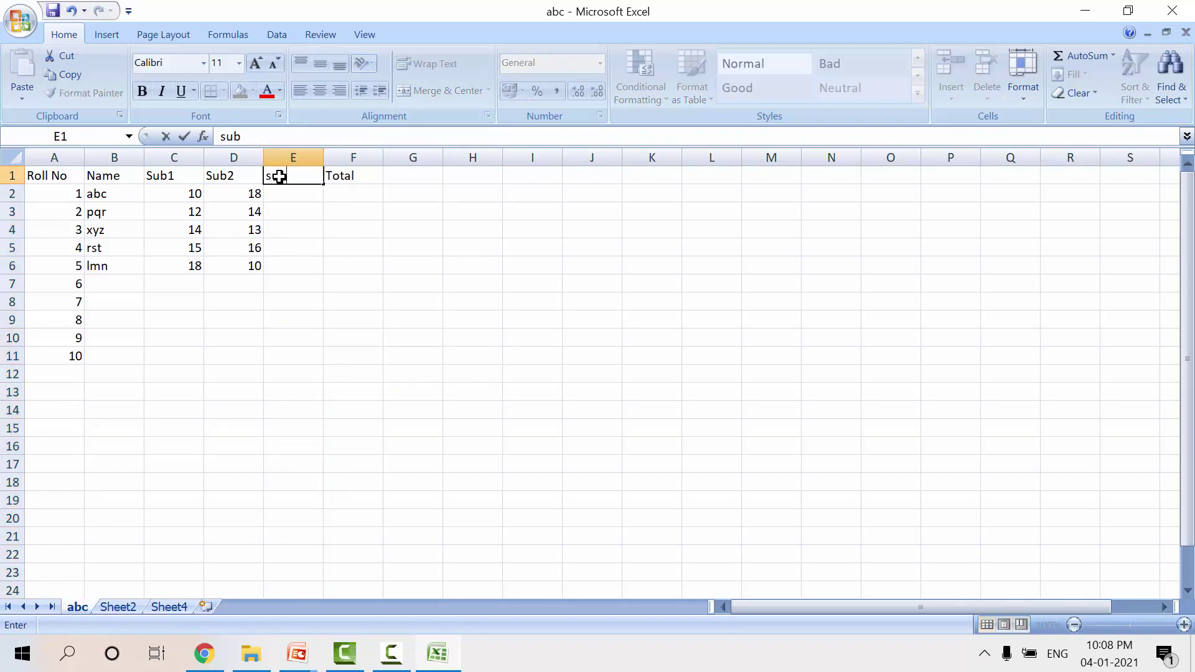
text(3)
key(Return)
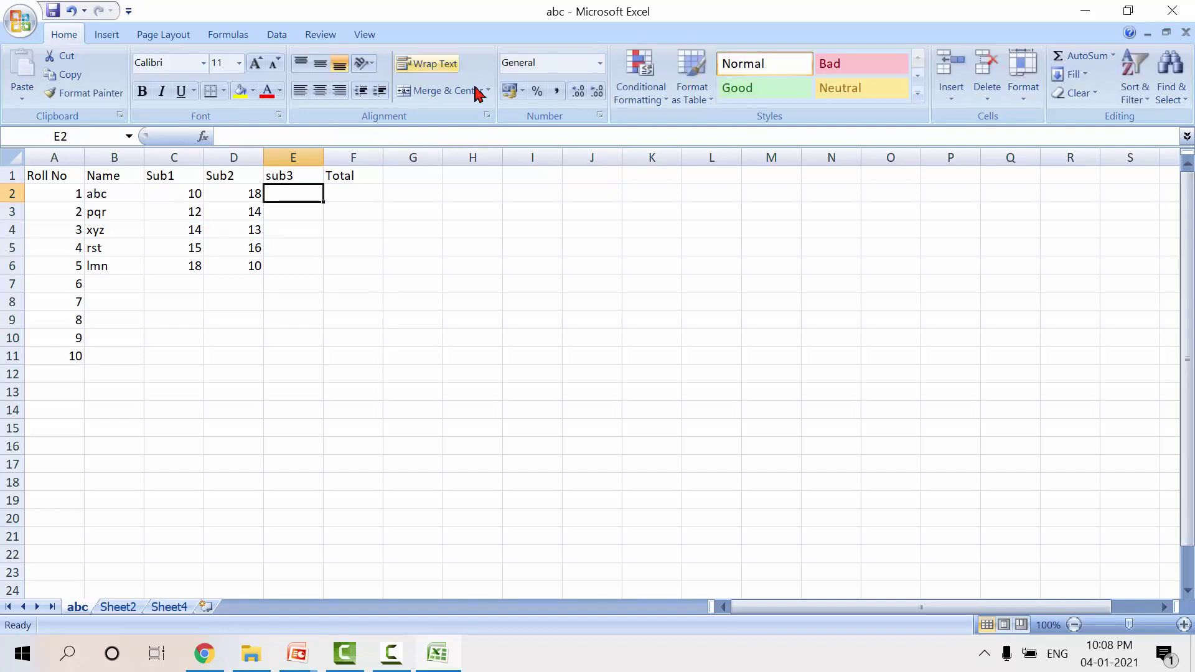
Delete the entire sub3 column E from the marks table
click(295, 154)
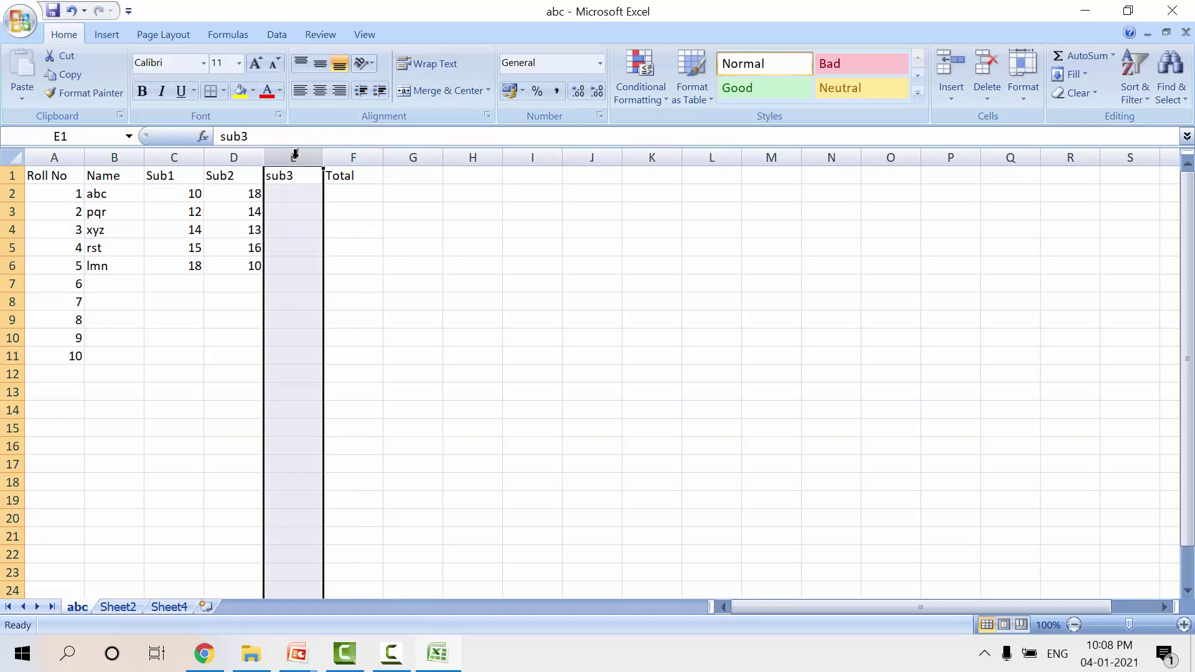
right_click(295, 153)
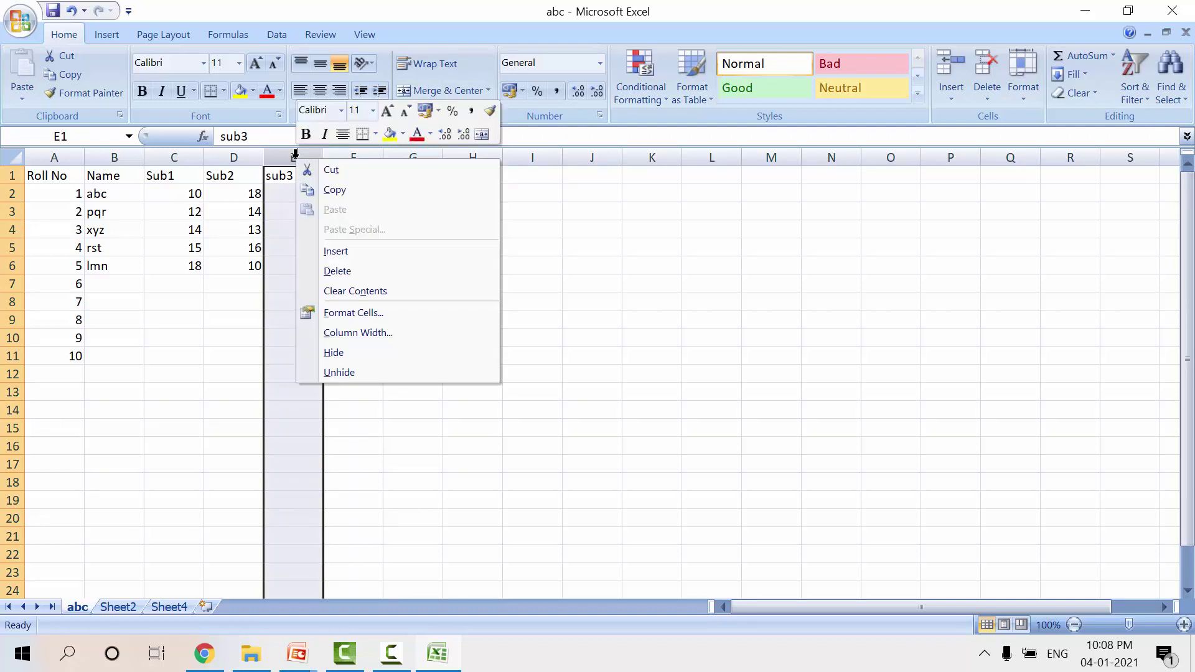
click(363, 277)
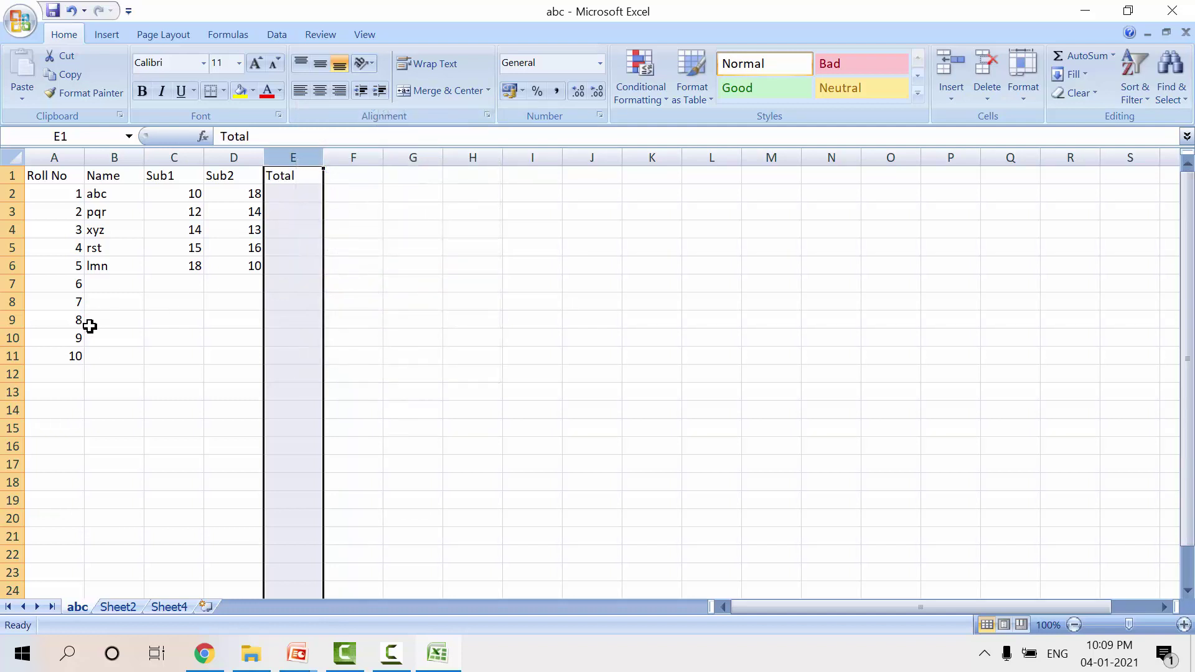
Delete the entire row 8, which holds roll number 7
click(7, 301)
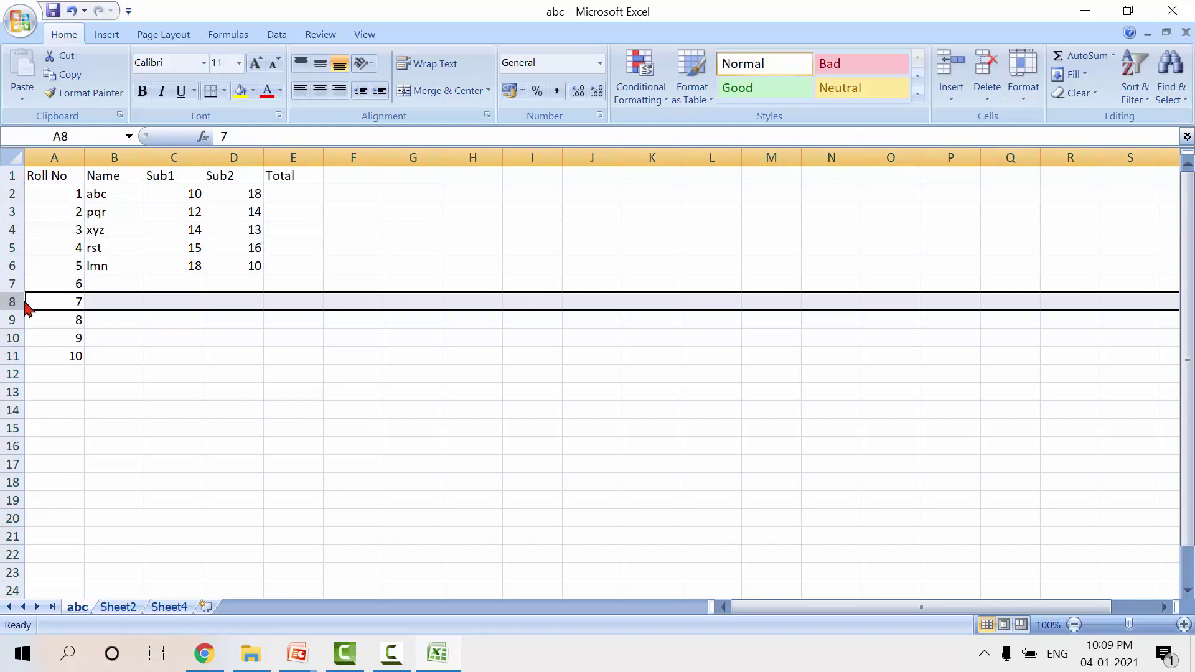
right_click(19, 301)
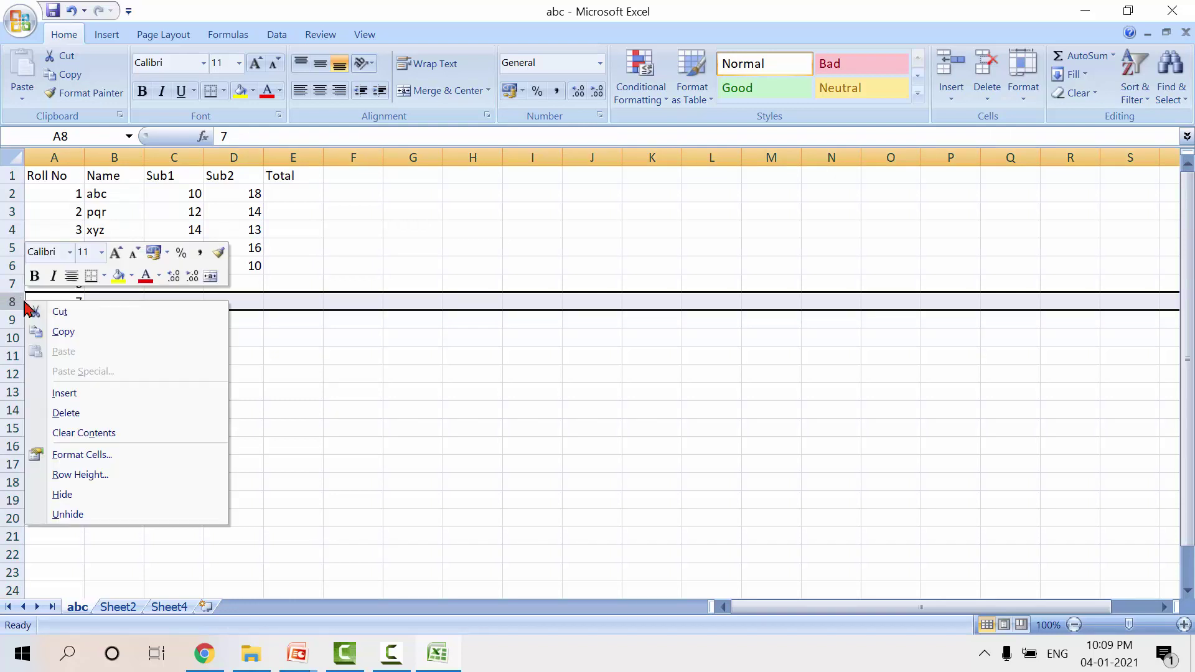
click(91, 411)
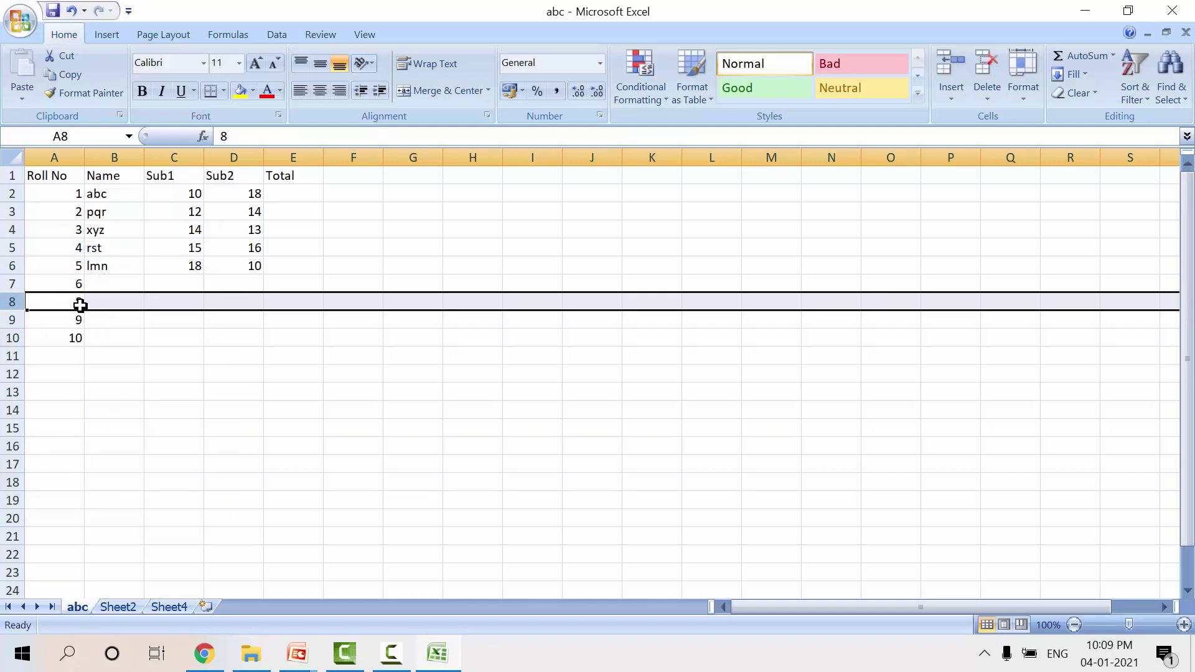
Insert a blank row at row 8 and enter roll number 7 in A8
right_click(12, 302)
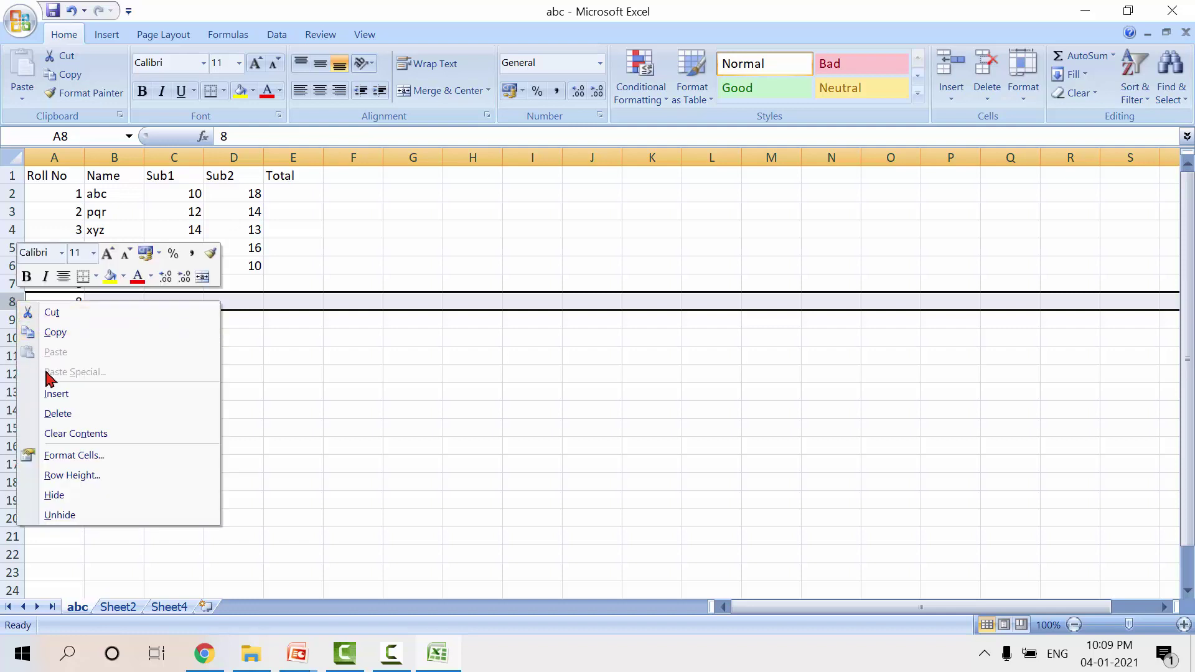
click(55, 393)
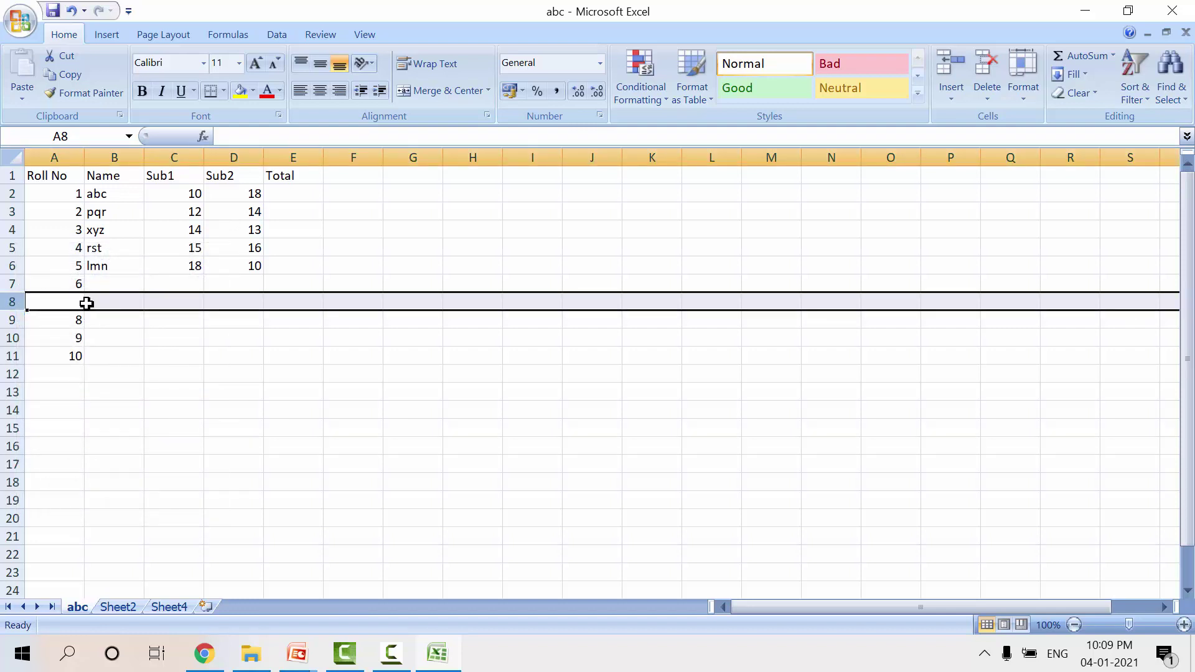
click(117, 389)
click(73, 302)
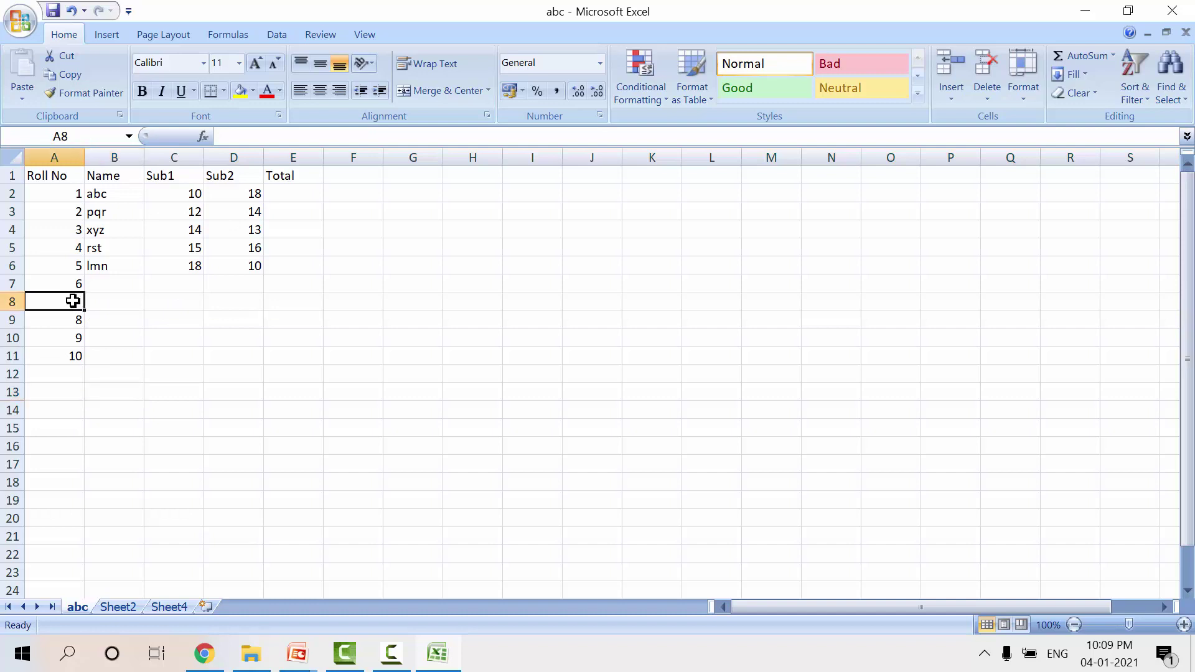
text(7)
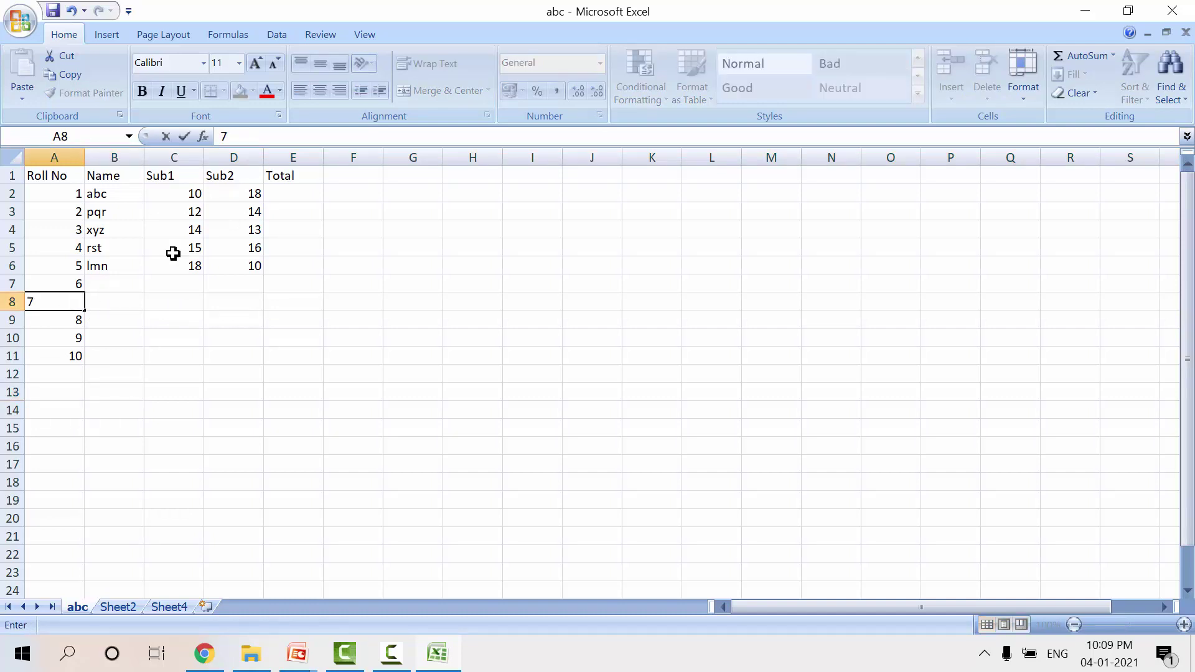
key(Return)
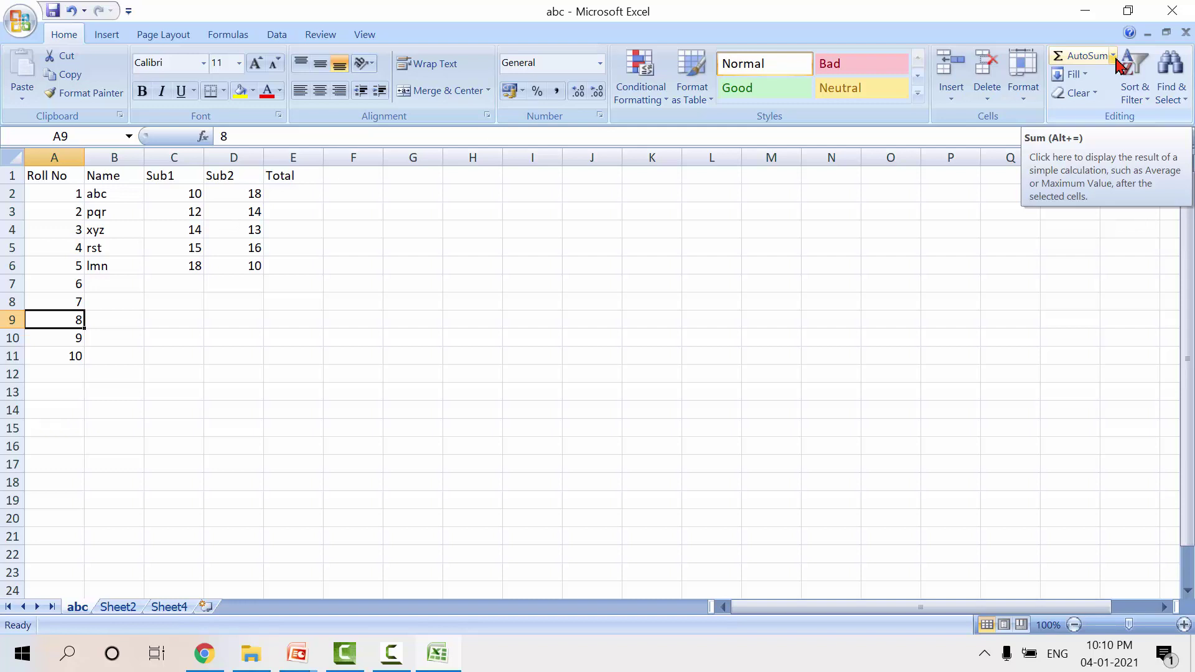
Total the Sub1 and Sub2 marks of rows 2 and 3 into the Total column with AutoSum, one row at a time
click(413, 283)
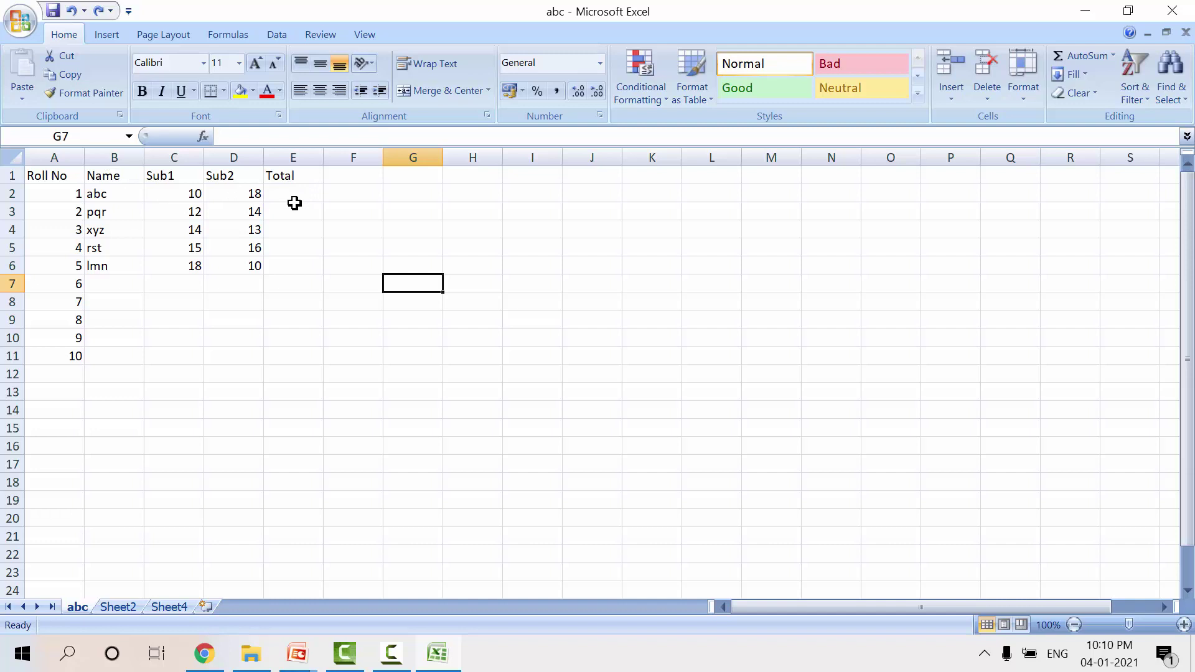
click(188, 194)
drag(188, 194, 243, 190)
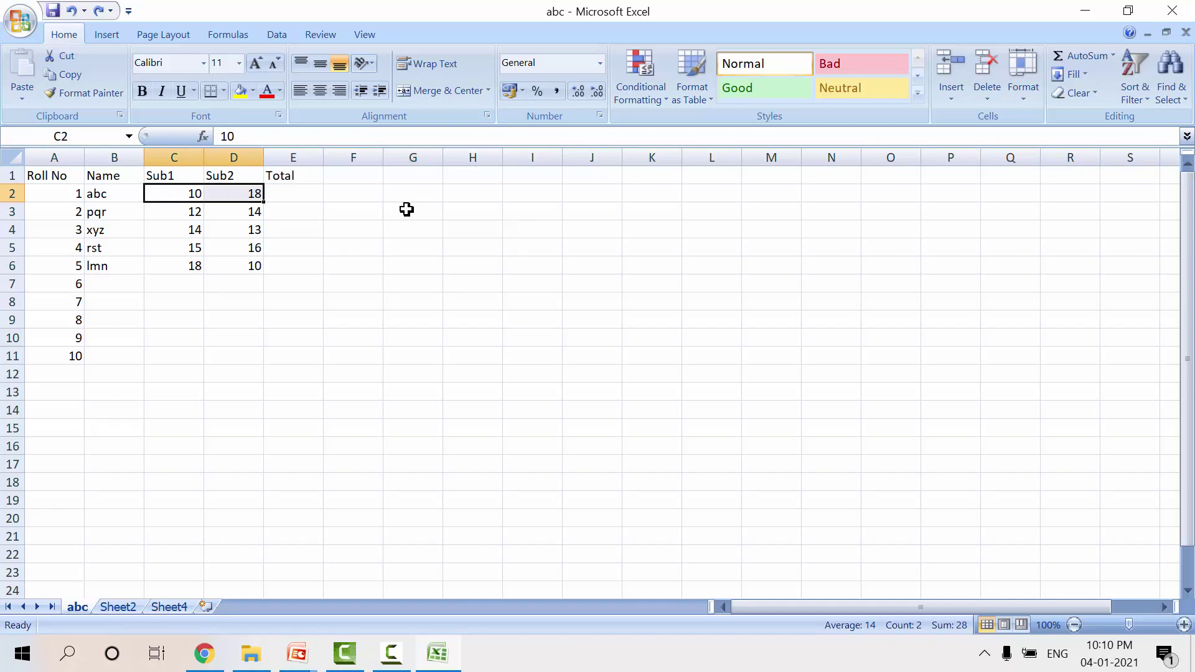
click(1083, 56)
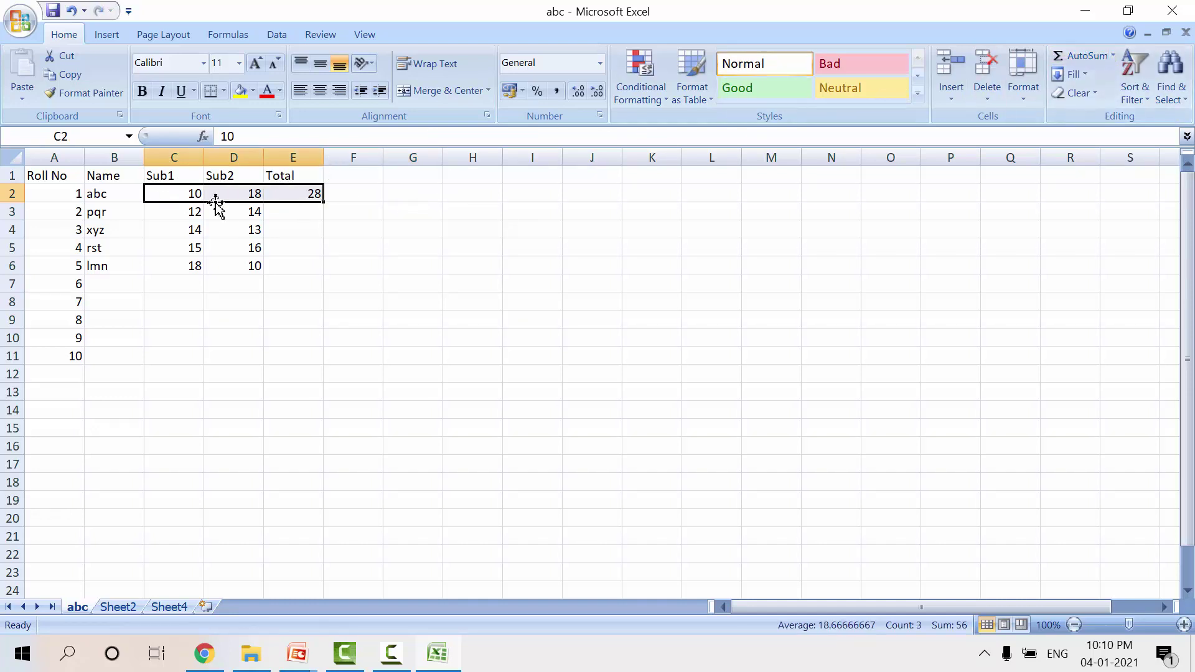
click(189, 213)
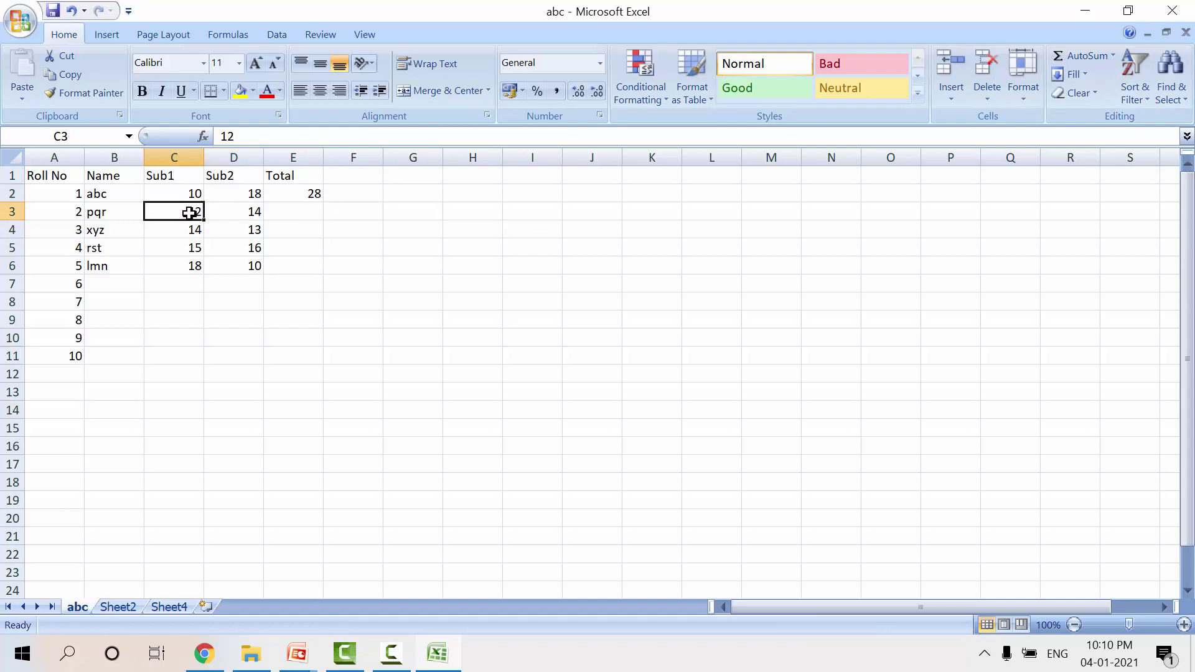
drag(189, 213, 249, 211)
click(1087, 57)
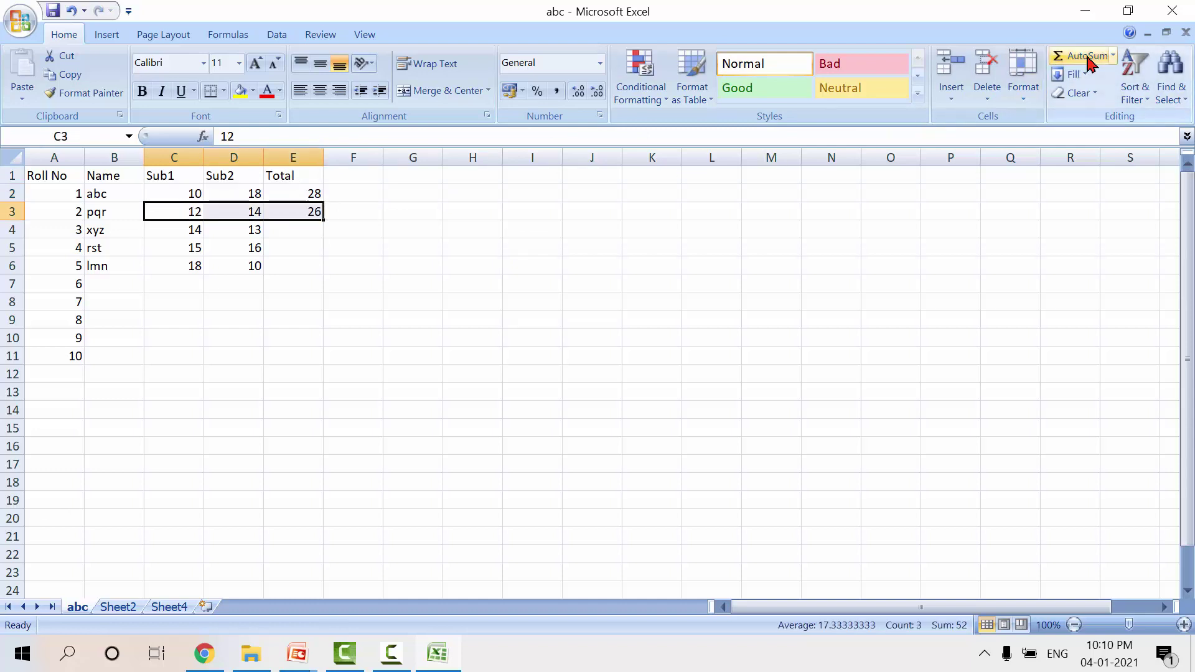
click(387, 247)
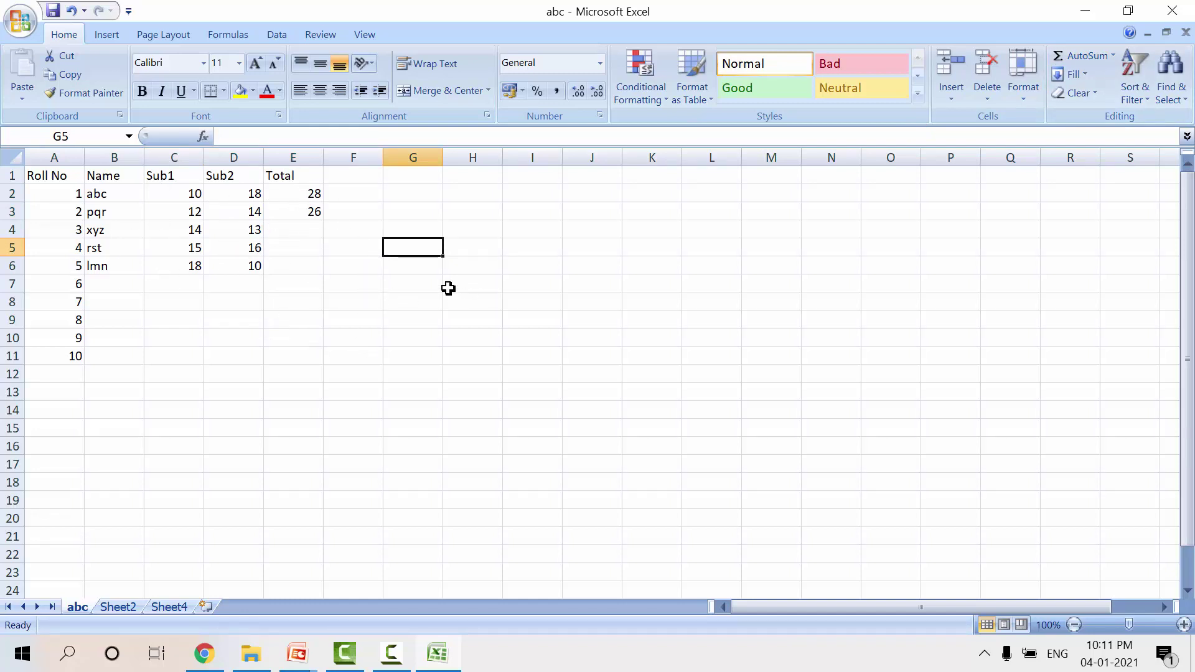
Examine the SUM formula in E3 and the C3:D3 range it adds, leaving the formula as it is
click(313, 209)
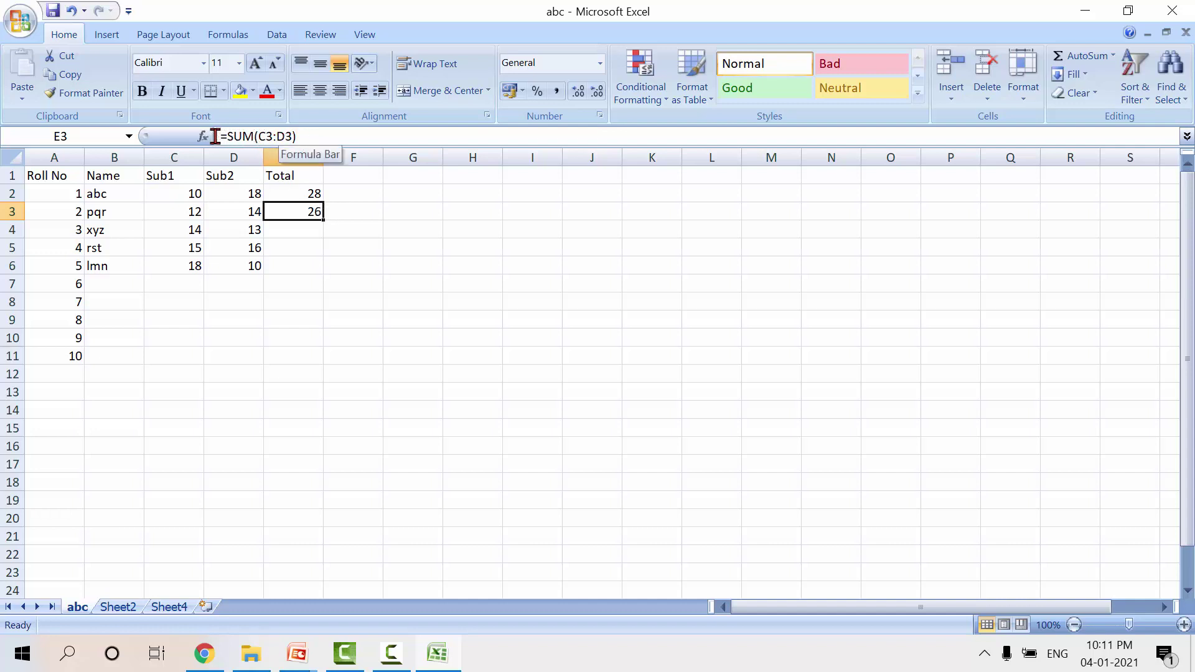
drag(215, 136, 318, 123)
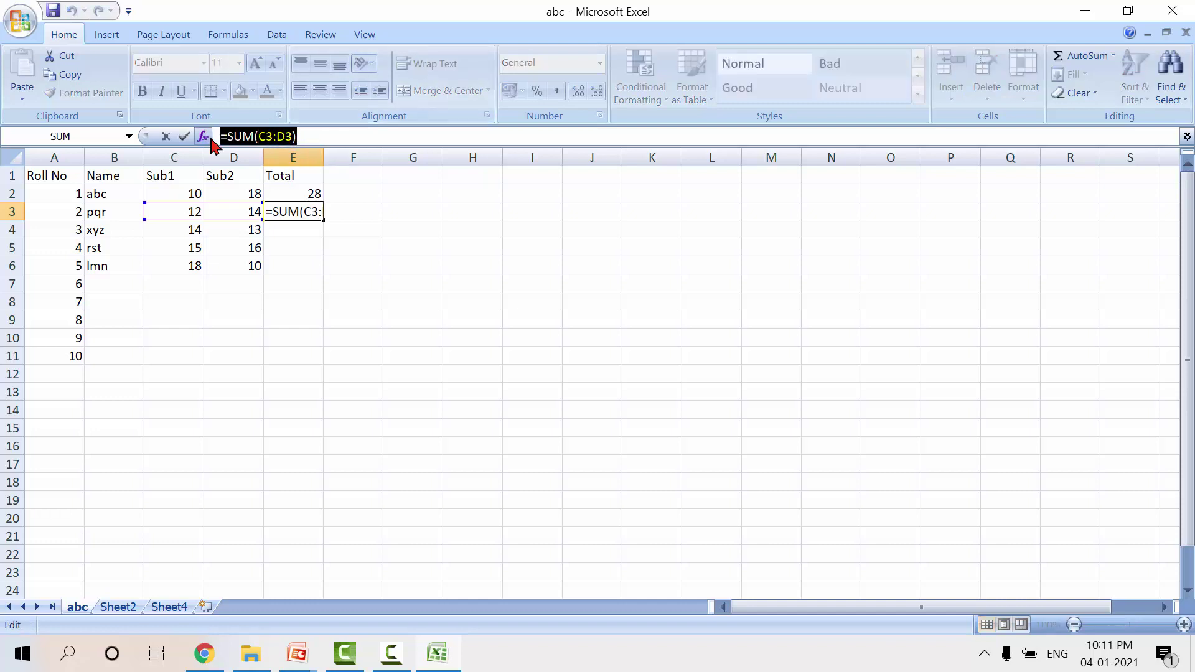
click(232, 137)
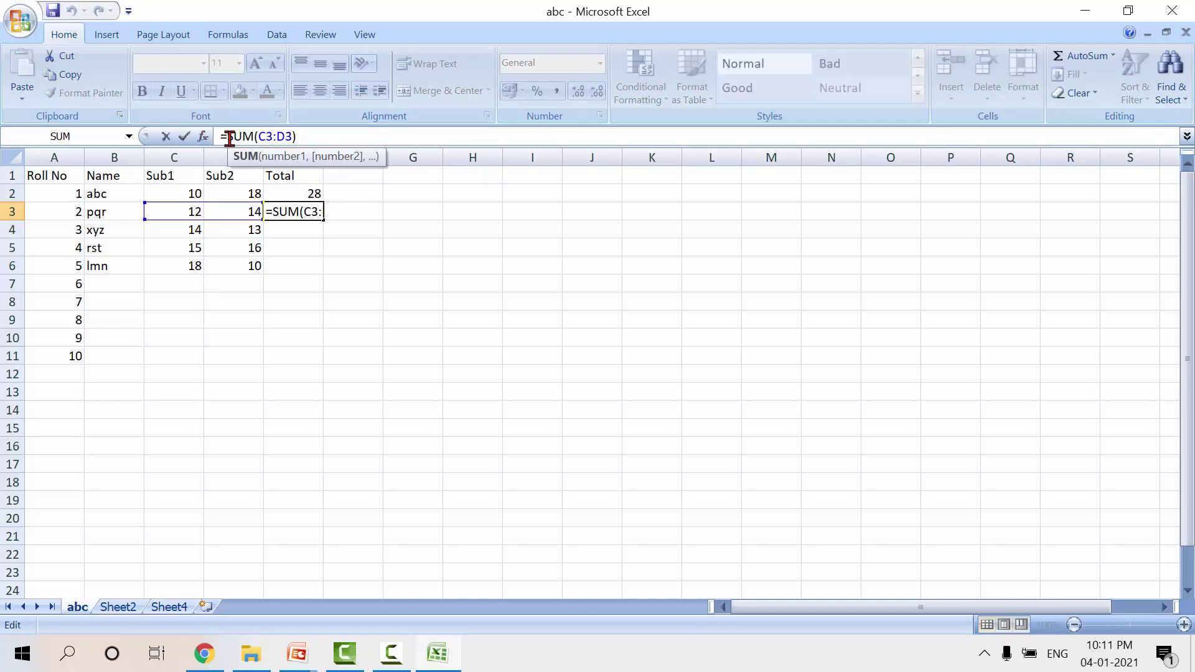
click(227, 137)
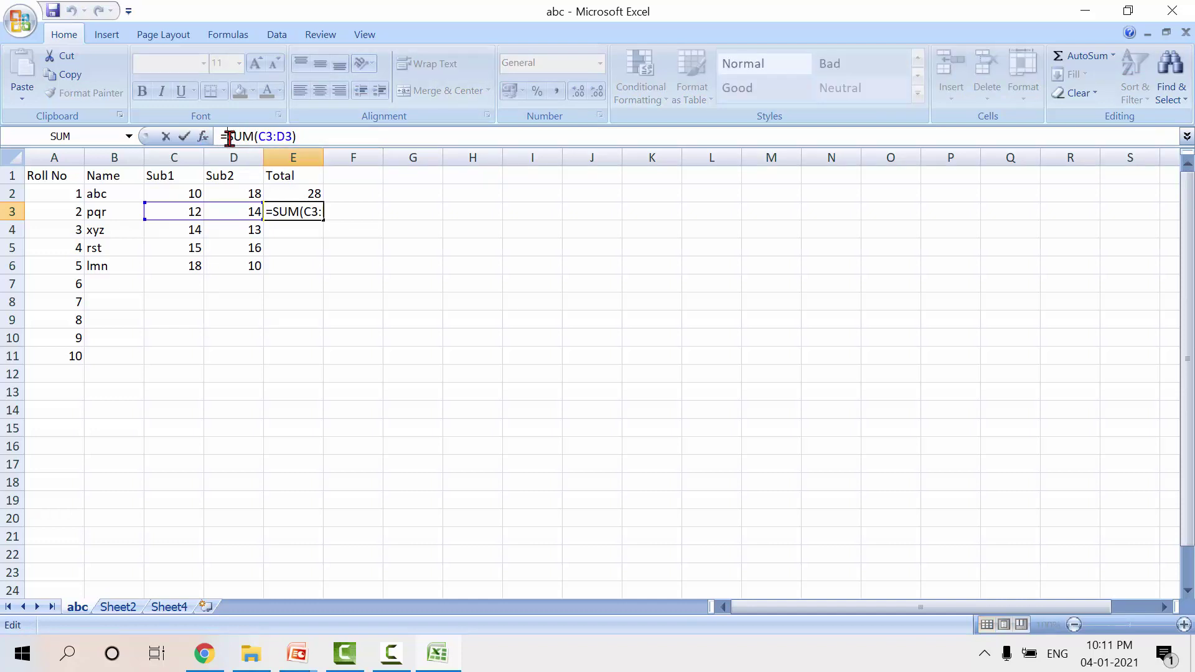
click(266, 137)
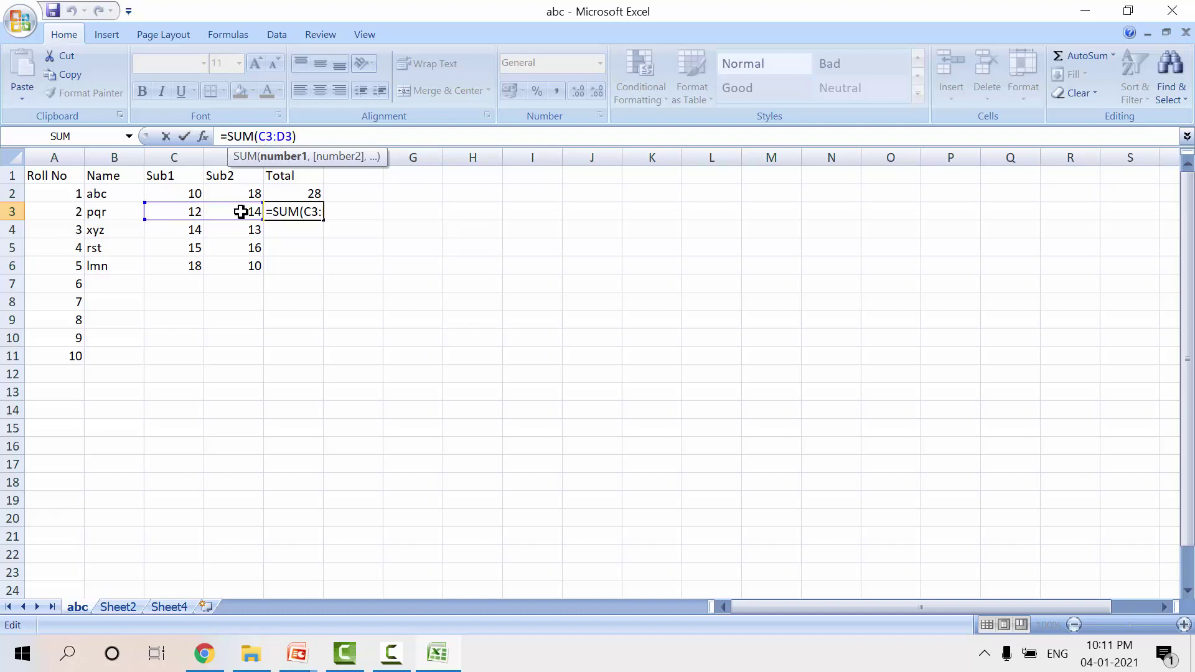
click(339, 137)
key(Return)
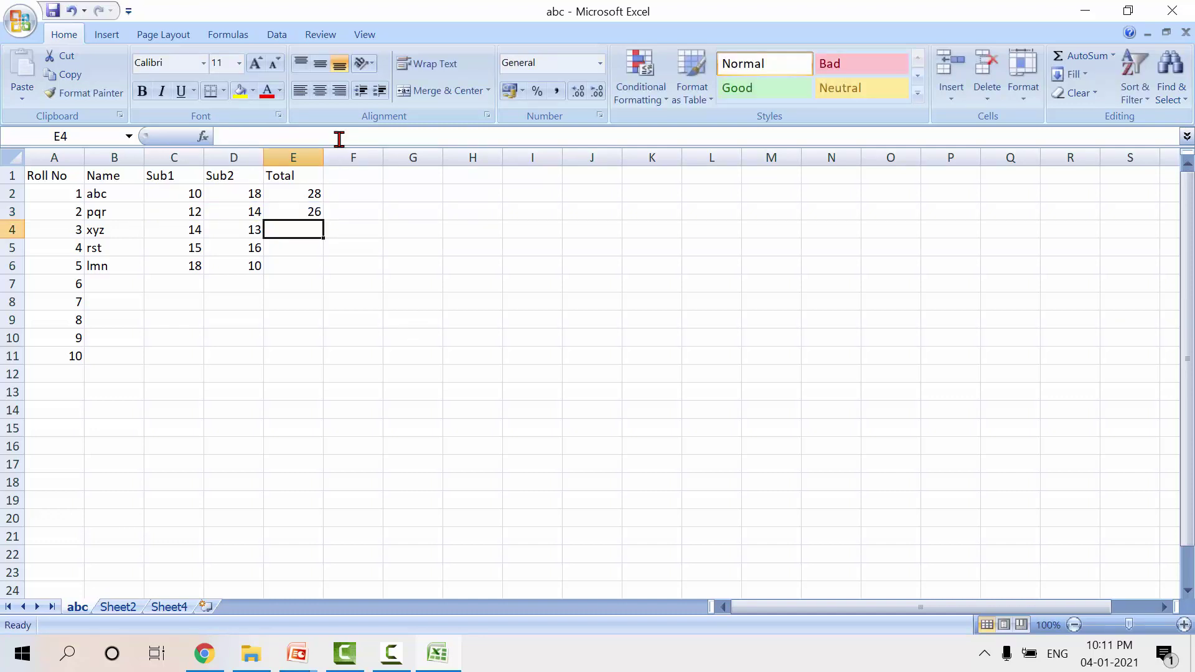
Fill the SUM formula from E3 down to E6 and check the copied formula in E4
click(310, 215)
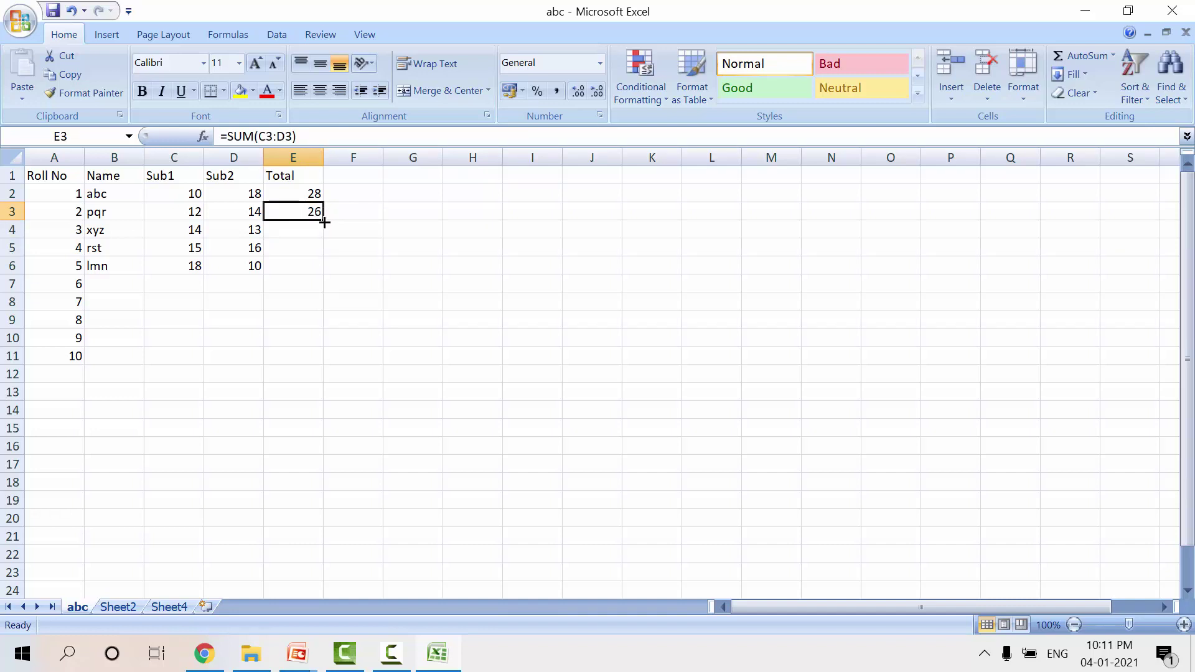
drag(325, 222, 321, 269)
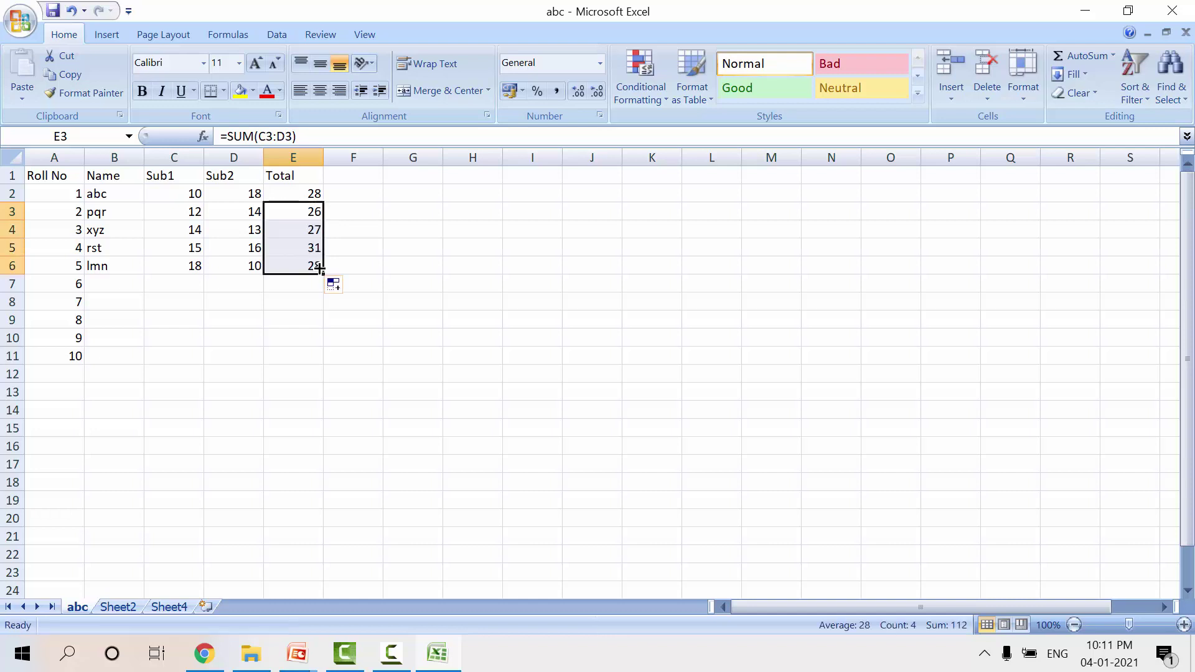
click(353, 263)
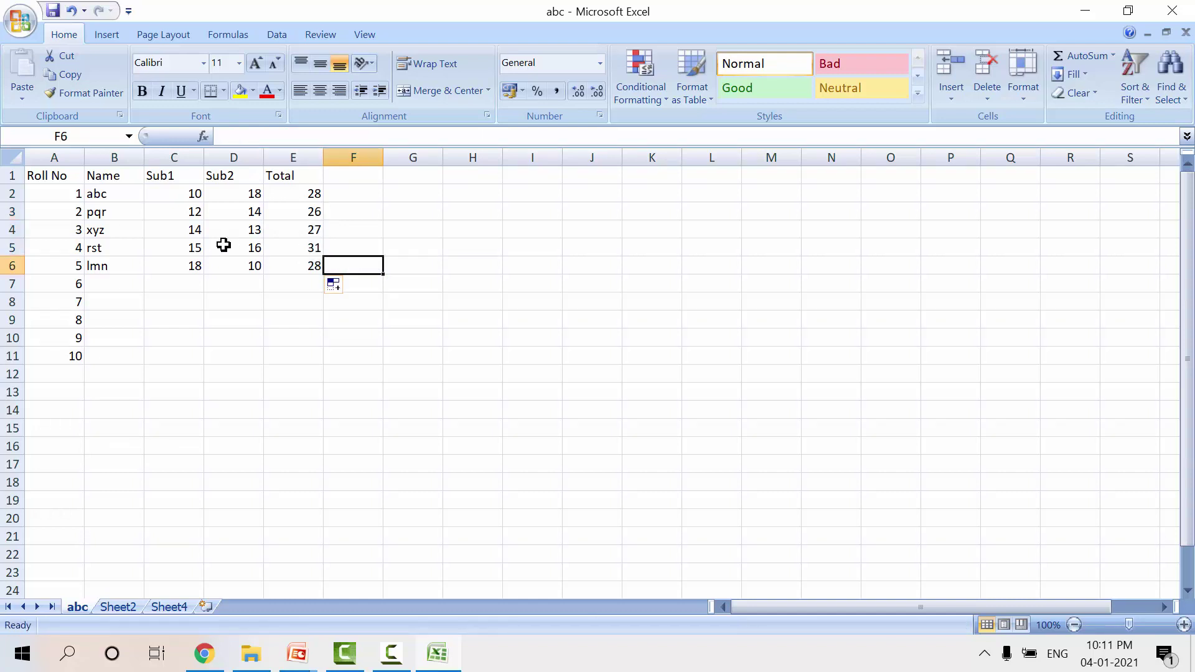
click(317, 230)
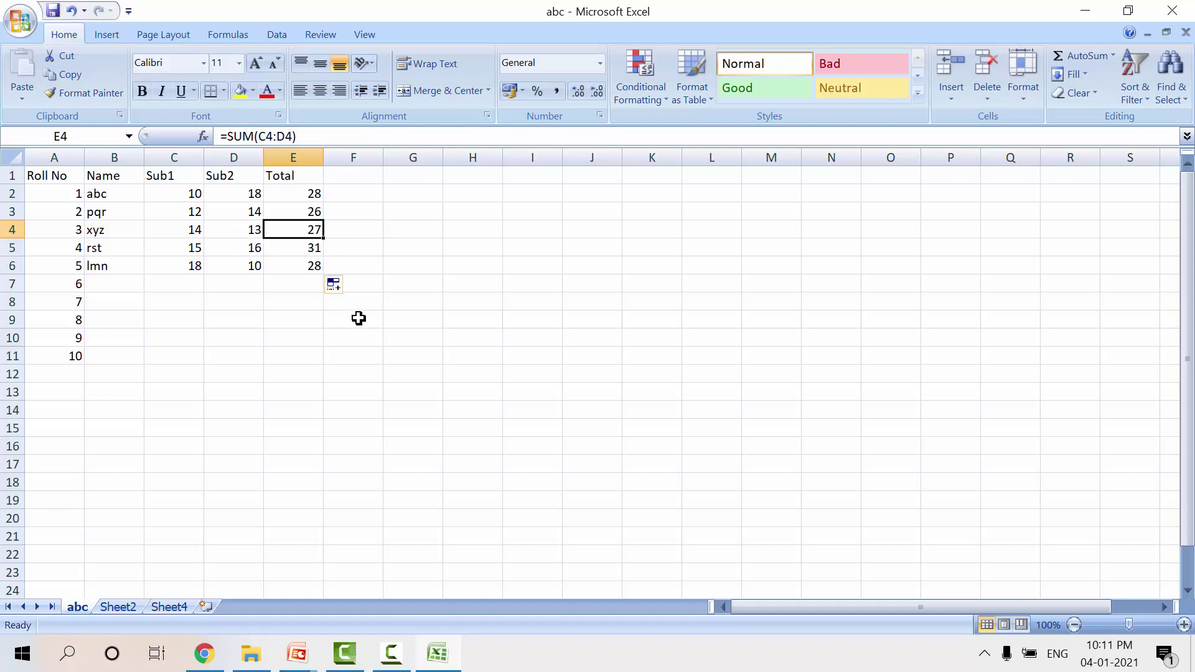
Clear roll numbers 6 to 10 from cells A7:A11
click(70, 283)
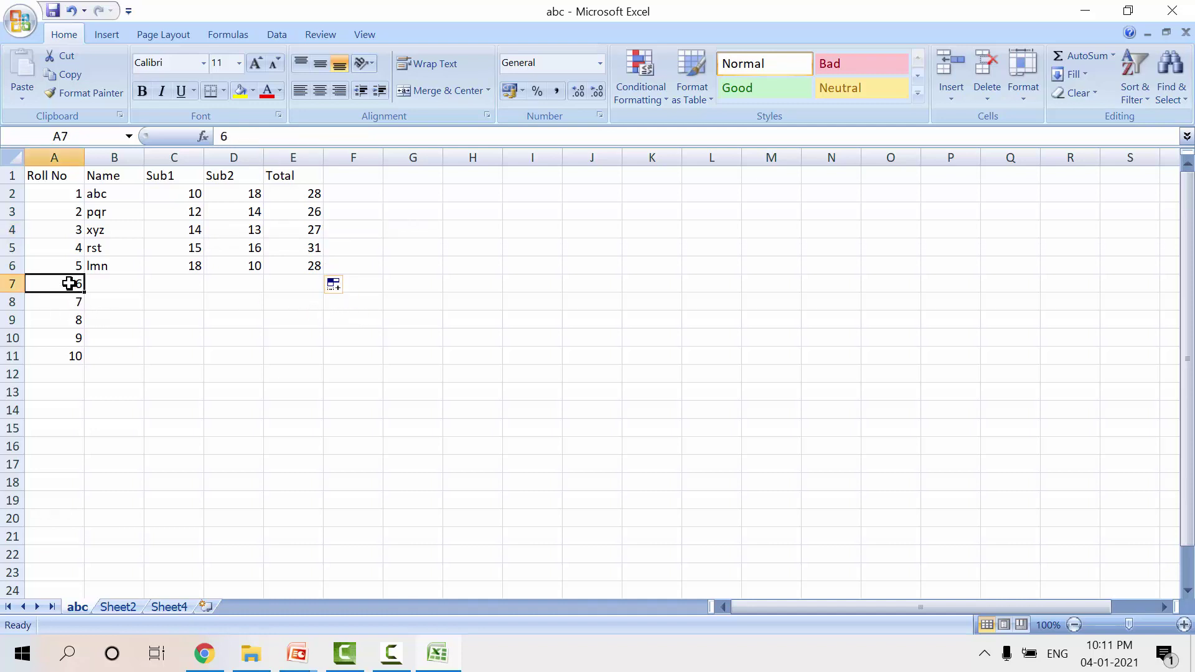
key(shift+Down)
key(shift+Down)
key(shift+Down)
key(shift+Down)
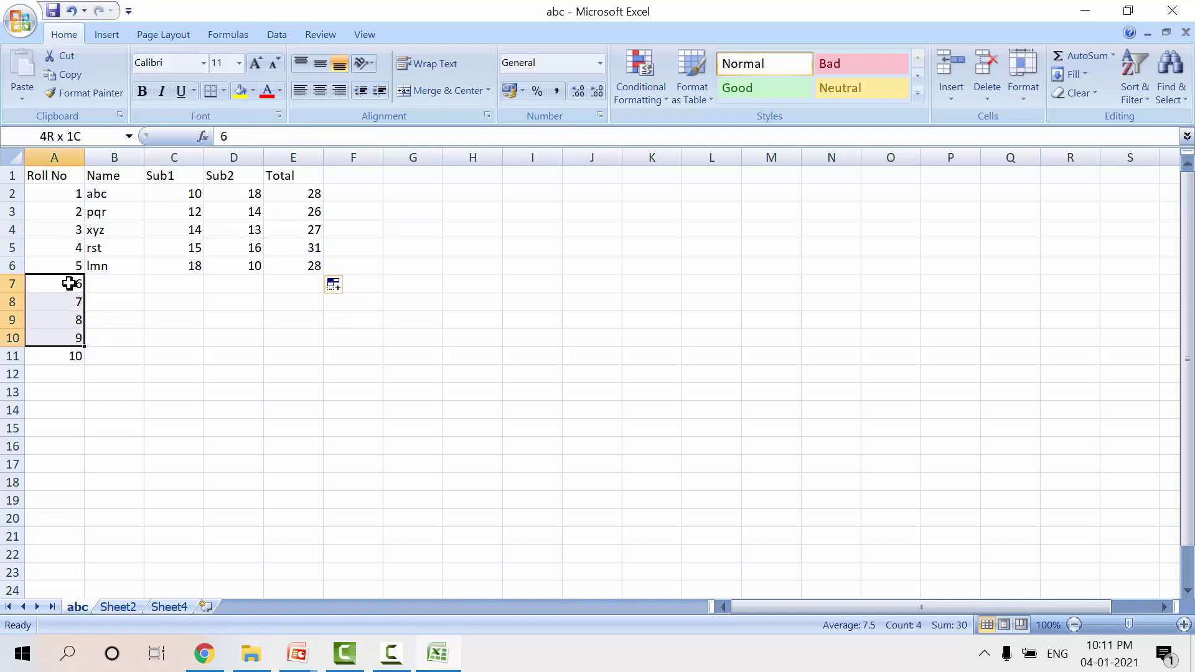
key(Delete)
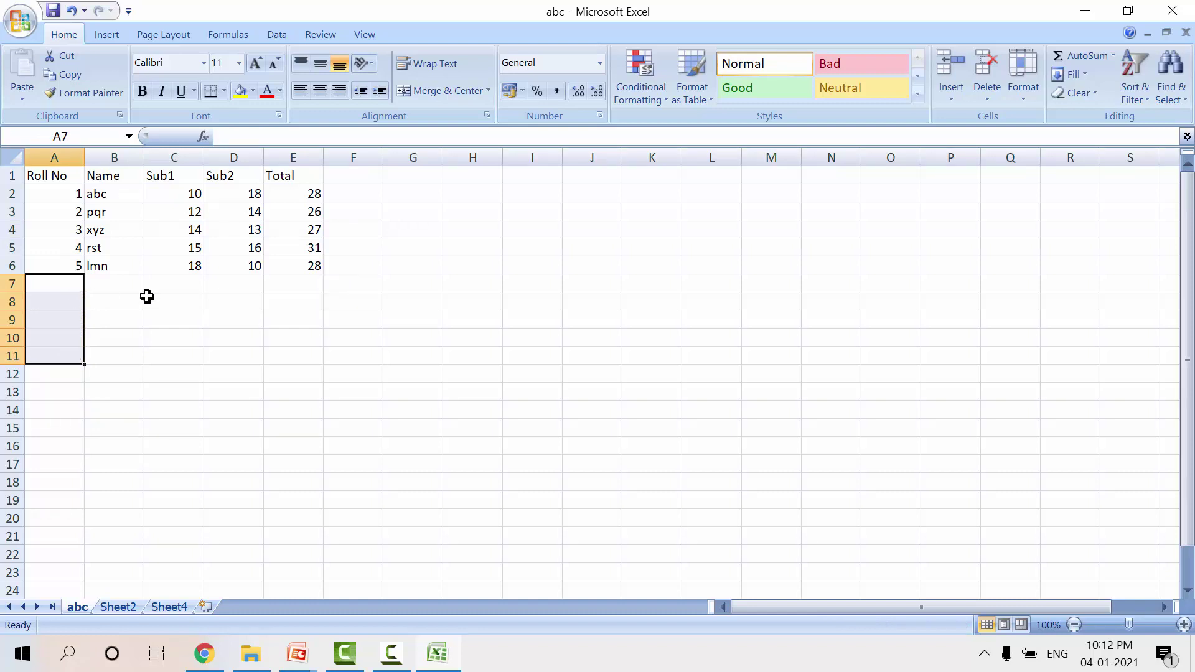
Total the Sub1 marks C2:C6 and the Sub2 marks D2:D6 into row 7 with AutoSum, one column at a time
click(182, 285)
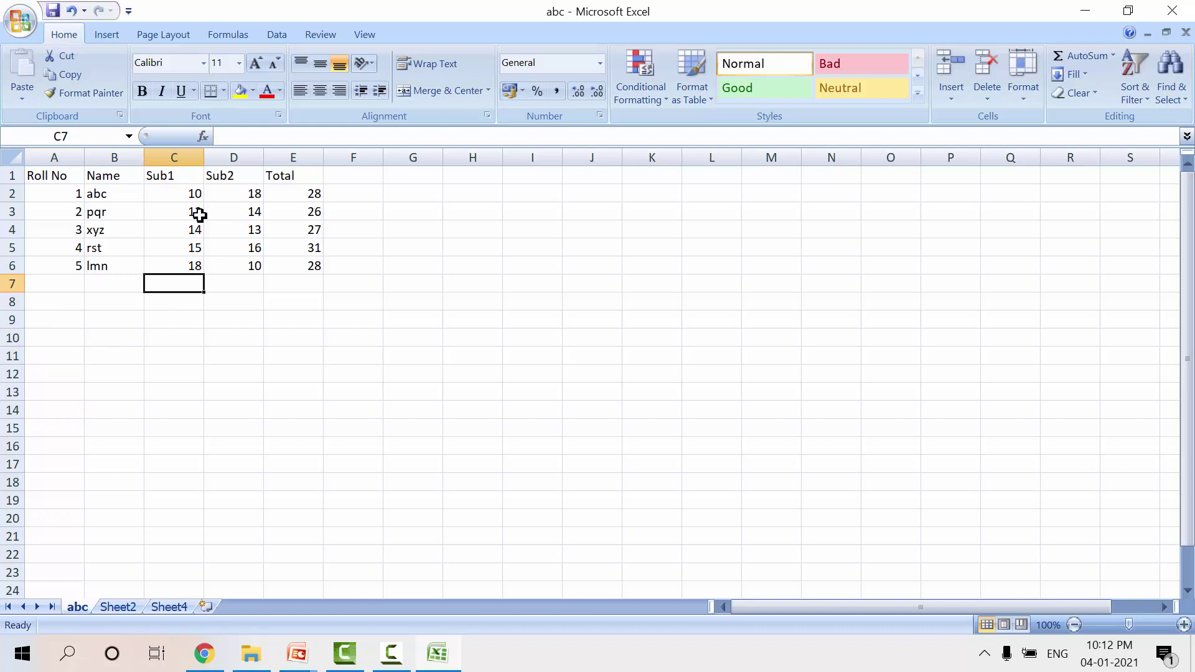
click(256, 283)
click(179, 286)
drag(193, 189, 189, 264)
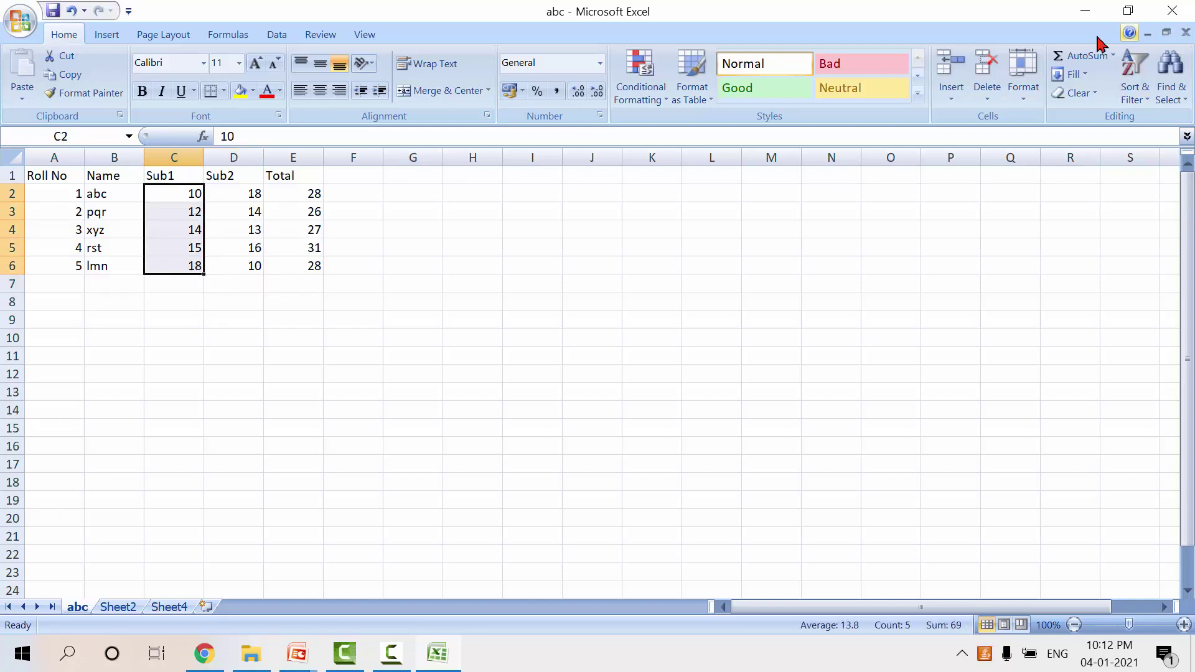
click(1086, 56)
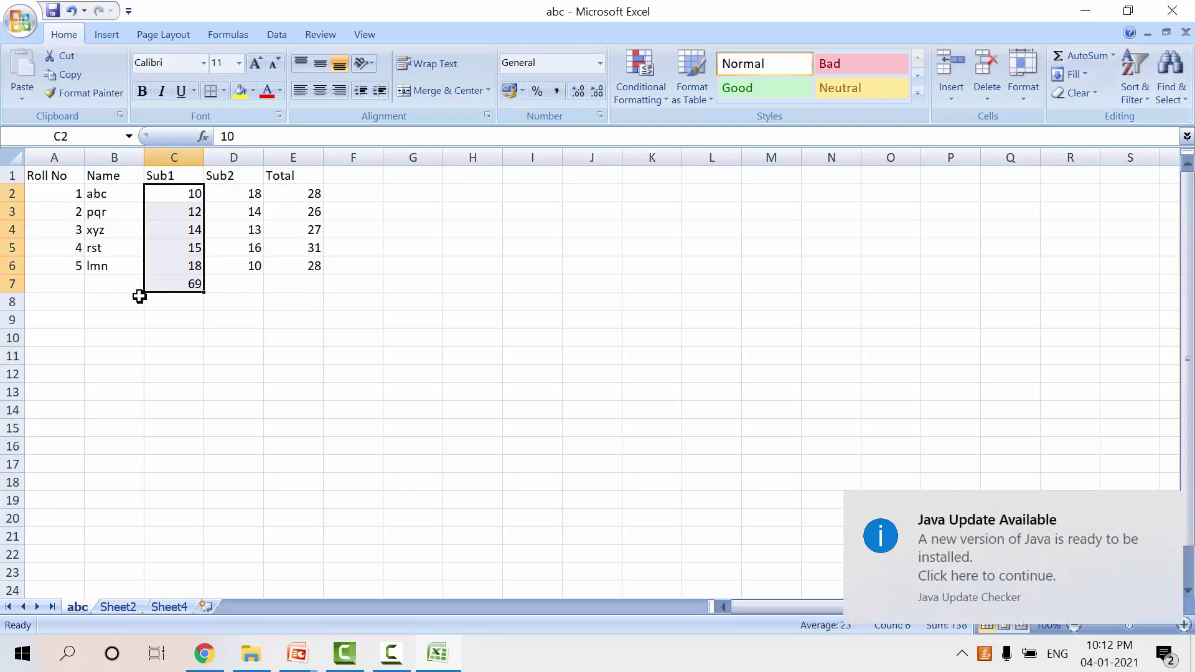
drag(237, 190, 251, 261)
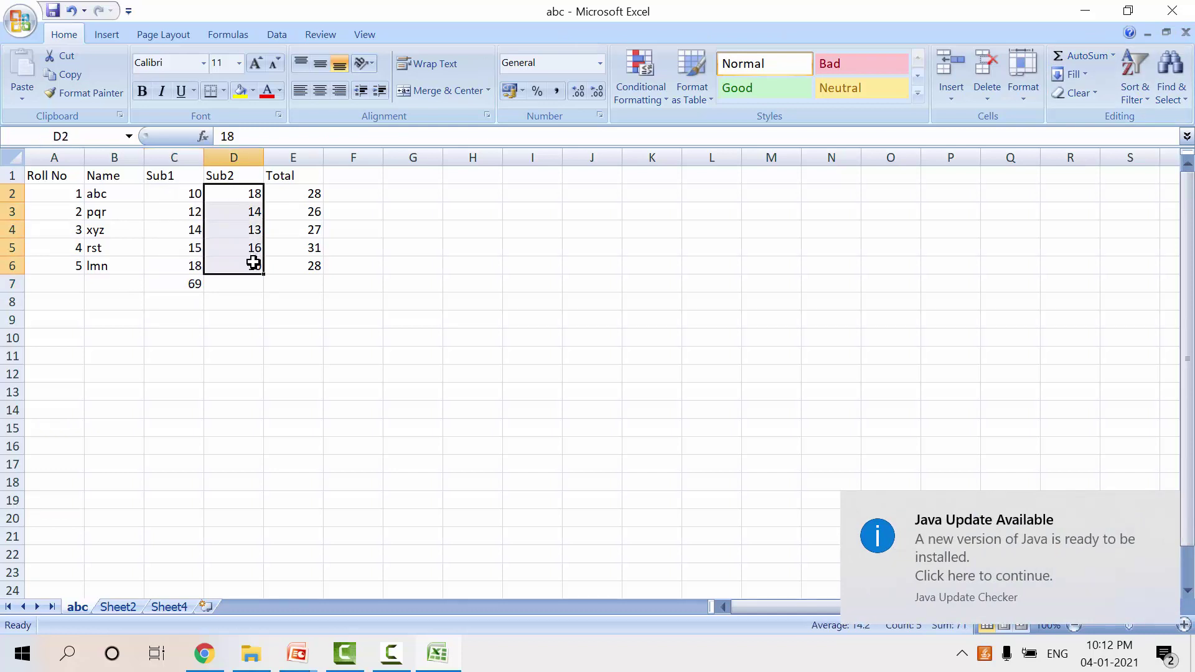
click(1083, 56)
click(1169, 511)
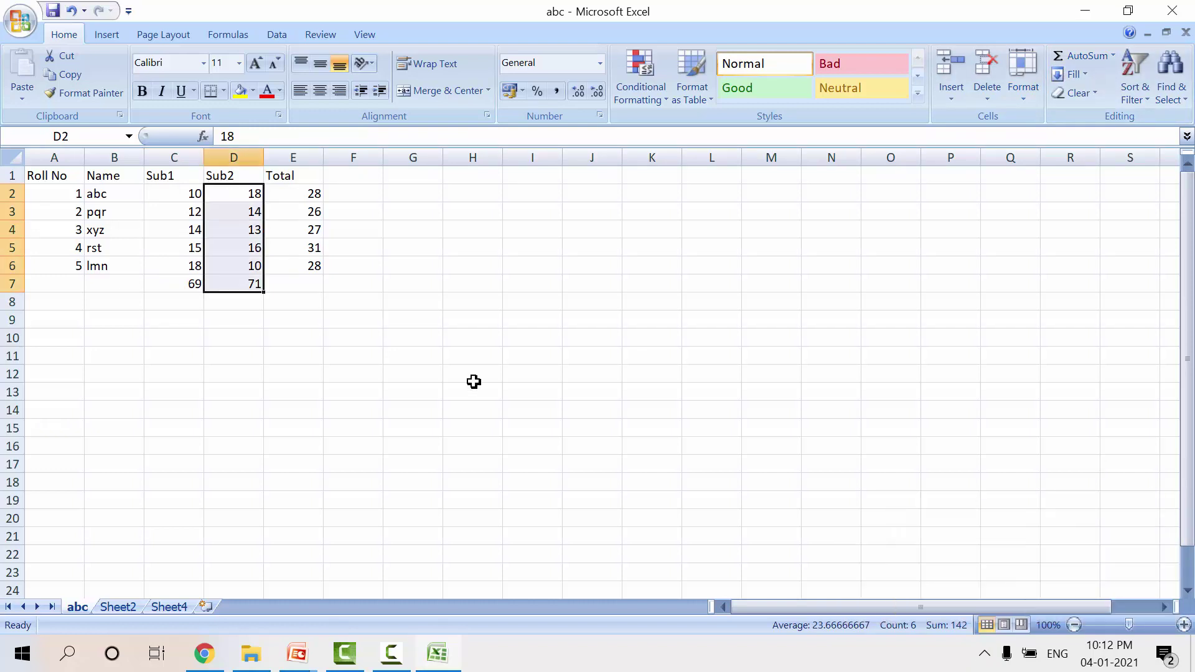
click(238, 346)
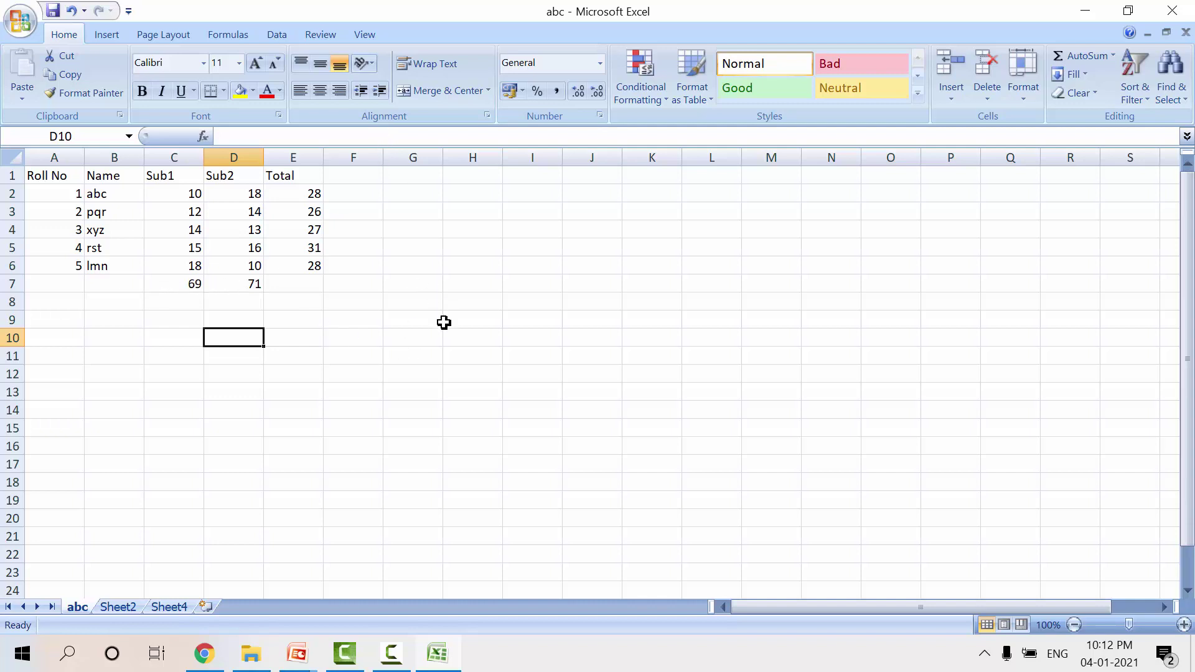
Apply a Thick Box Border followed by All Borders to the marks table A1:E6
drag(40, 175, 280, 265)
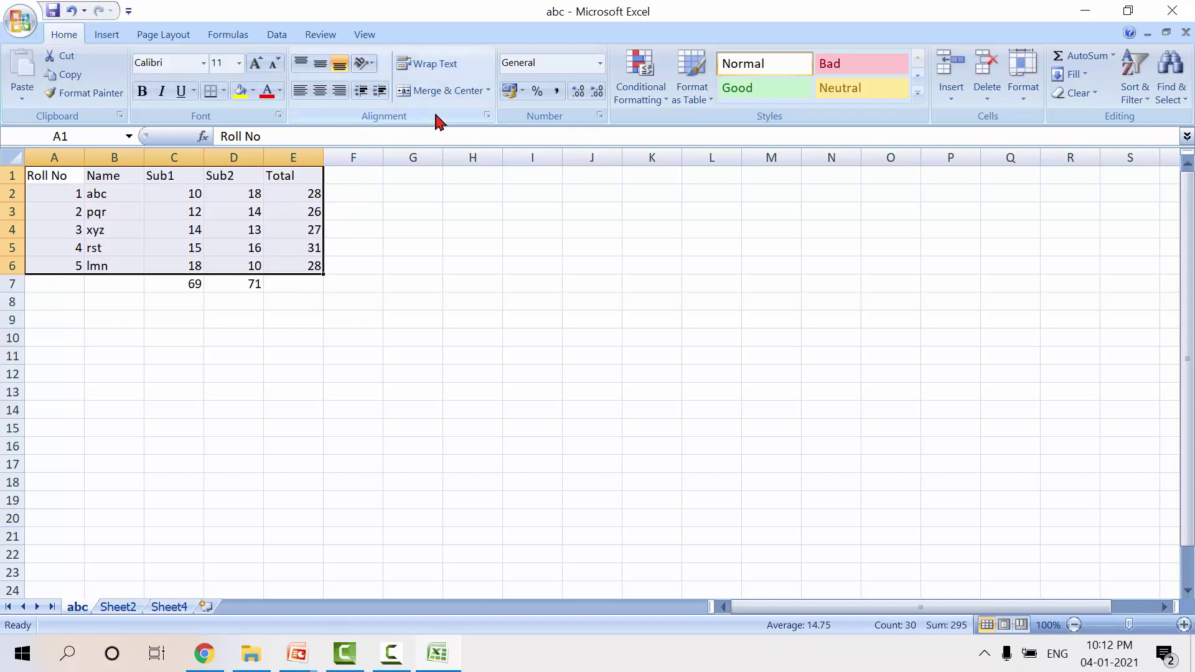
click(222, 92)
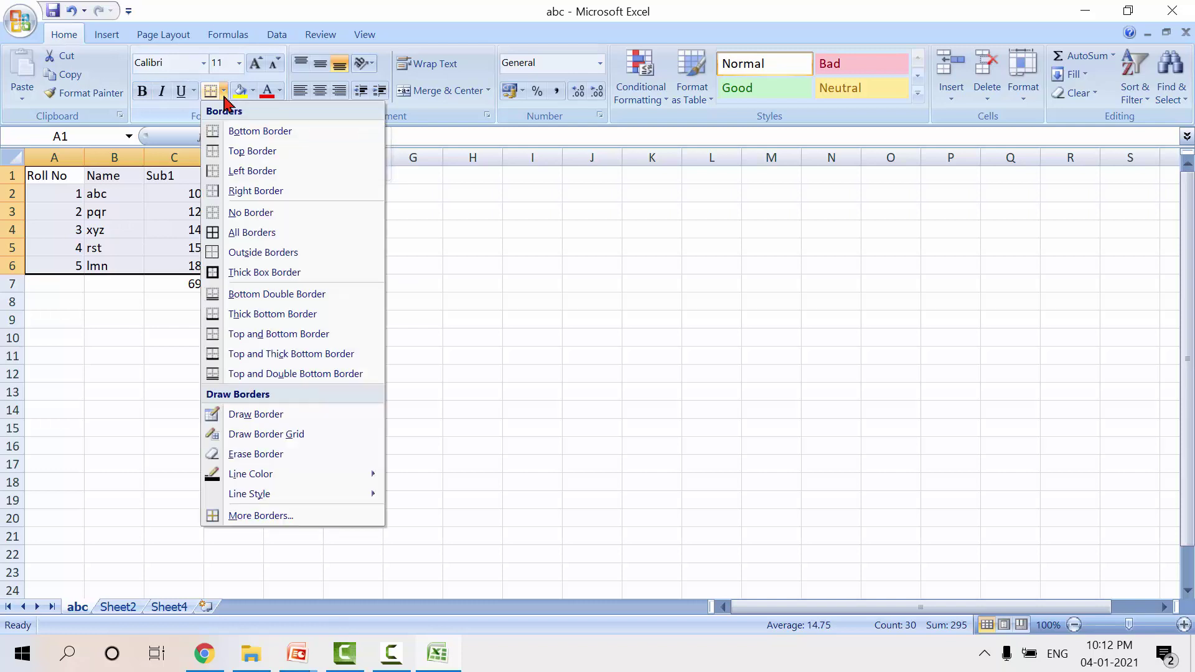
click(272, 272)
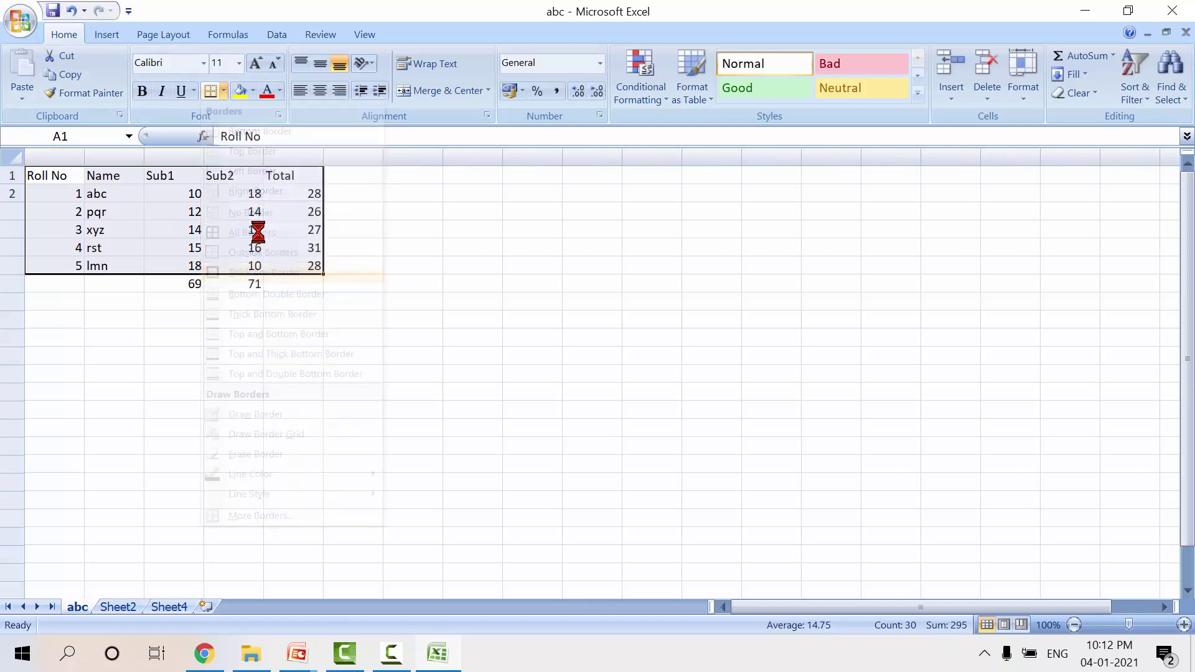
click(224, 92)
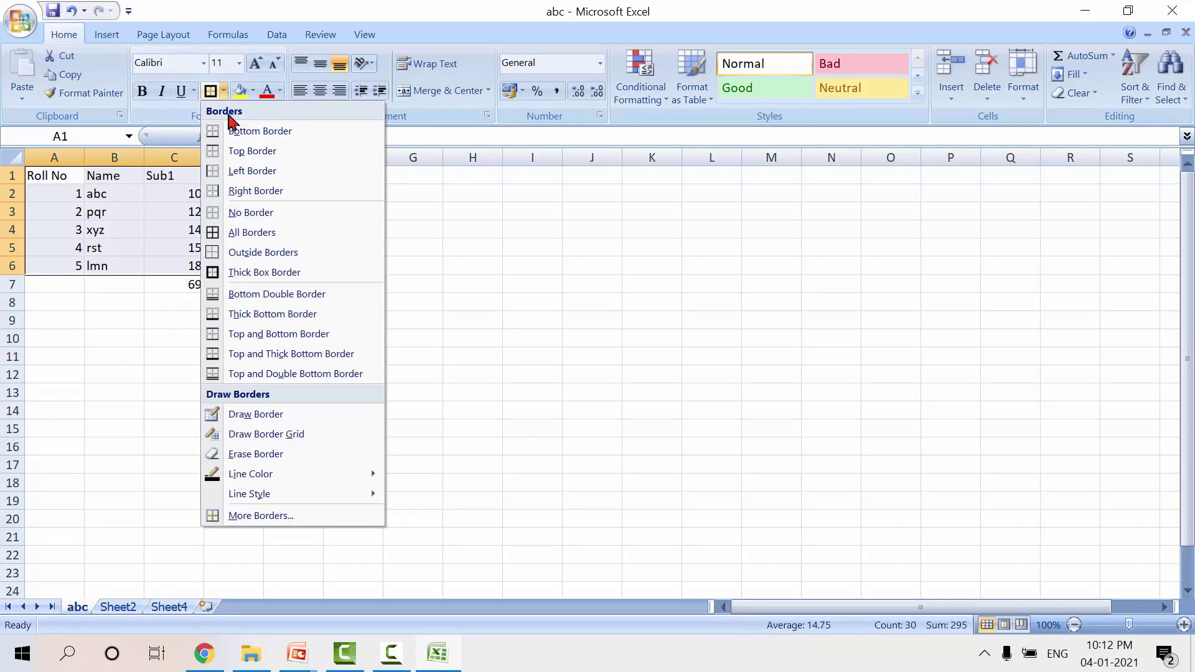
click(269, 233)
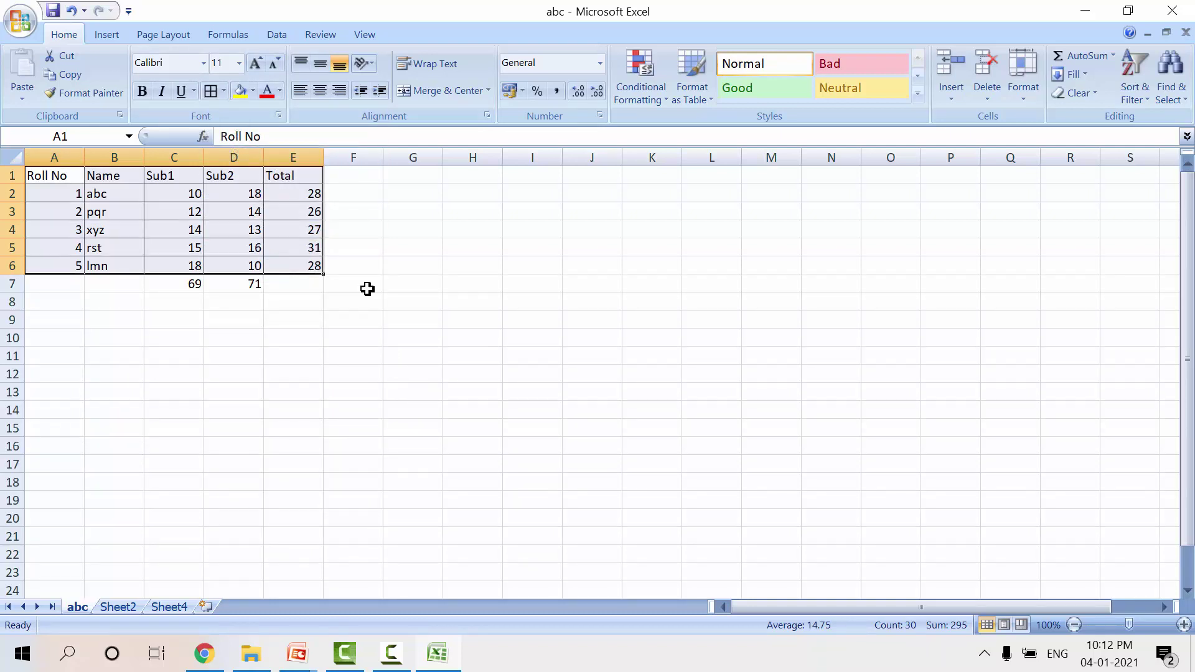
Set the border line color to red and leave border drawing mode without drawing anything
click(224, 99)
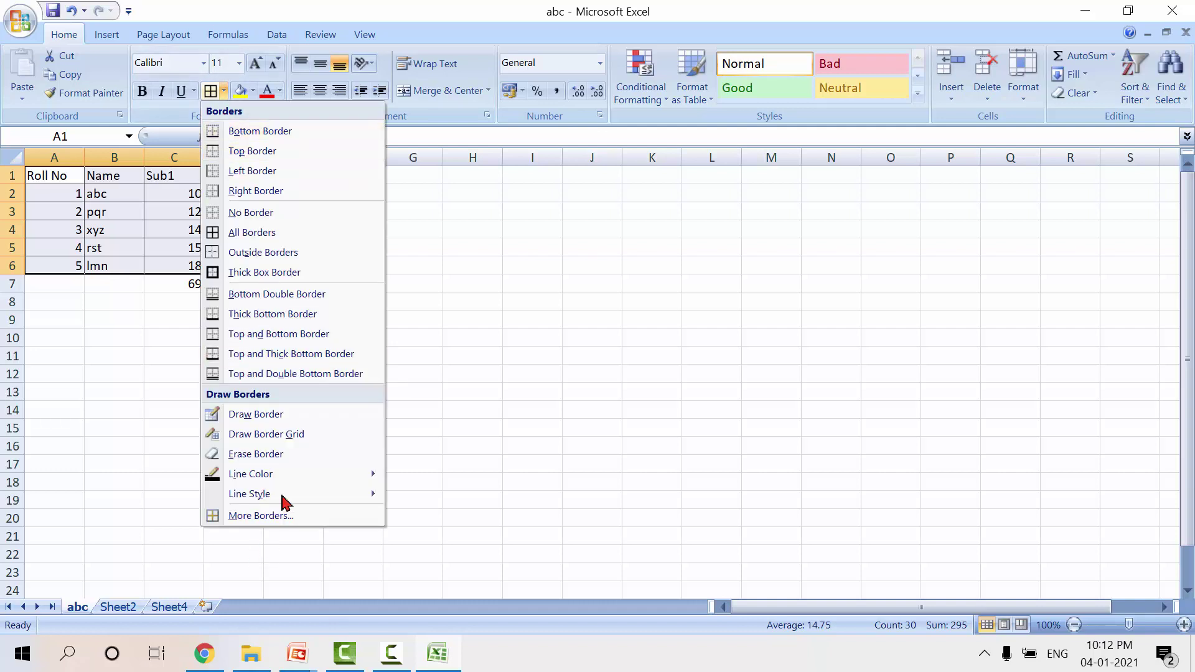
mouse_move(355, 477)
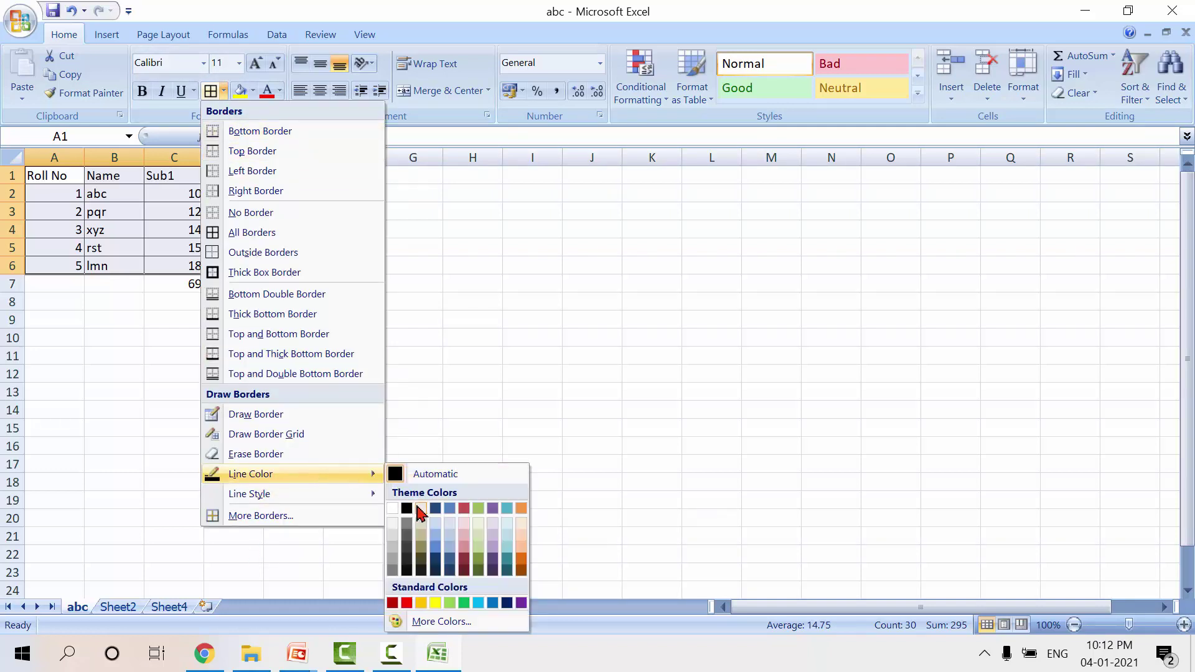
click(407, 607)
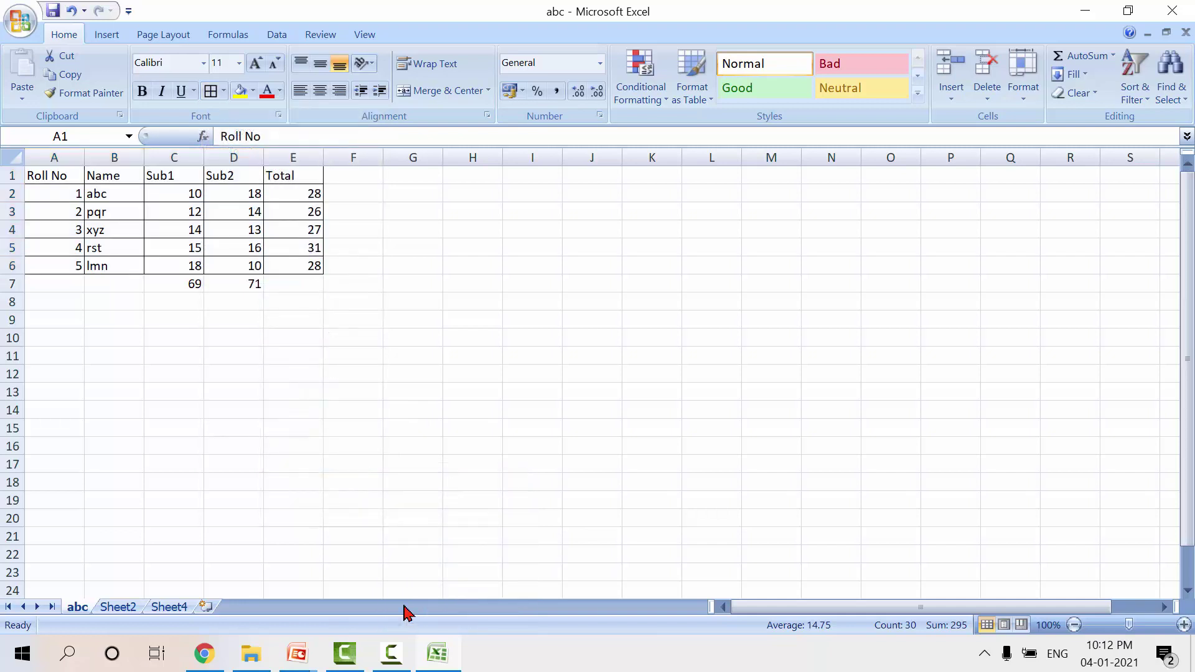
click(223, 91)
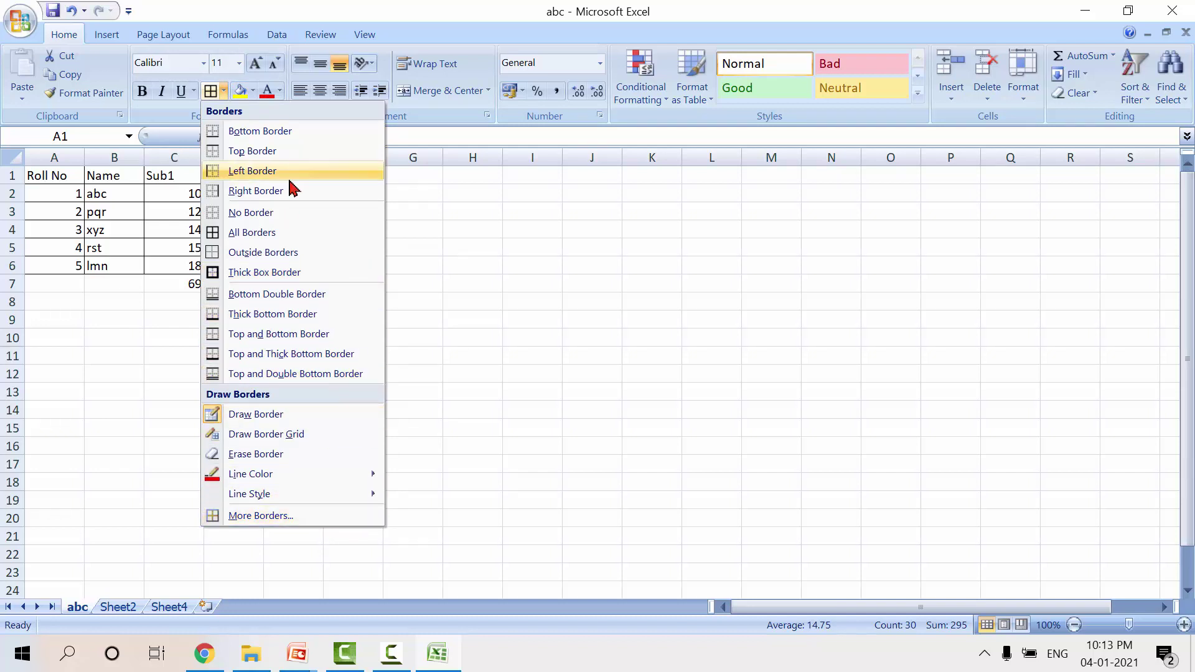
click(284, 531)
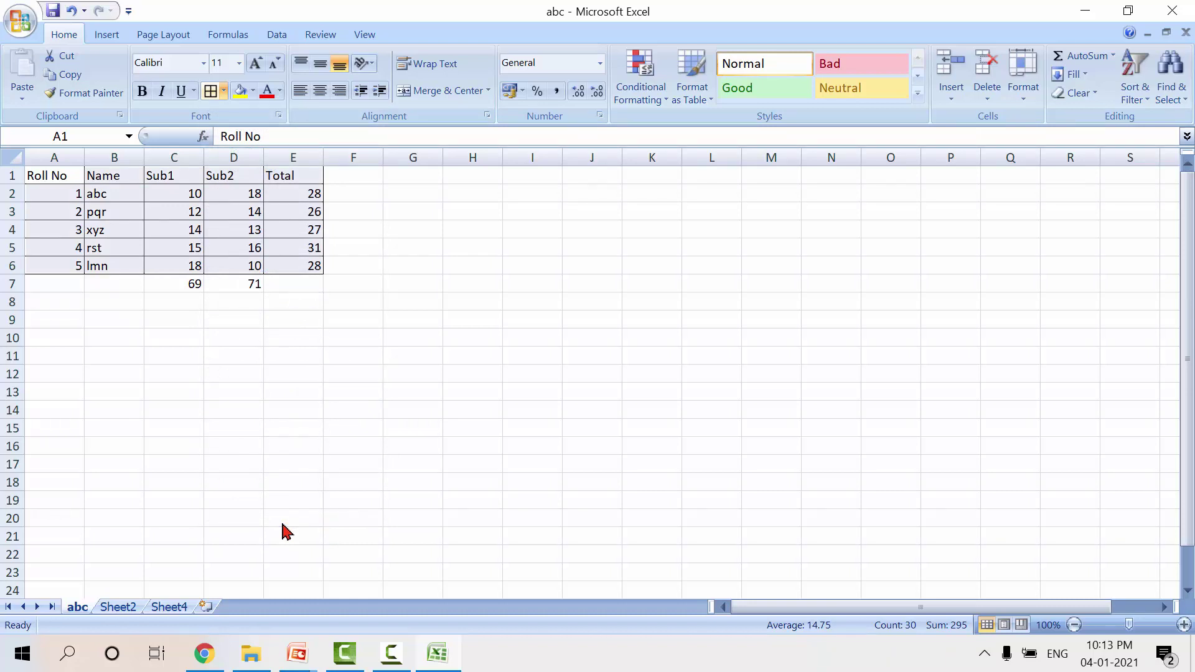
Apply a double-line style to all four outer edges of A1:E6 in the Format Cells border settings
click(225, 93)
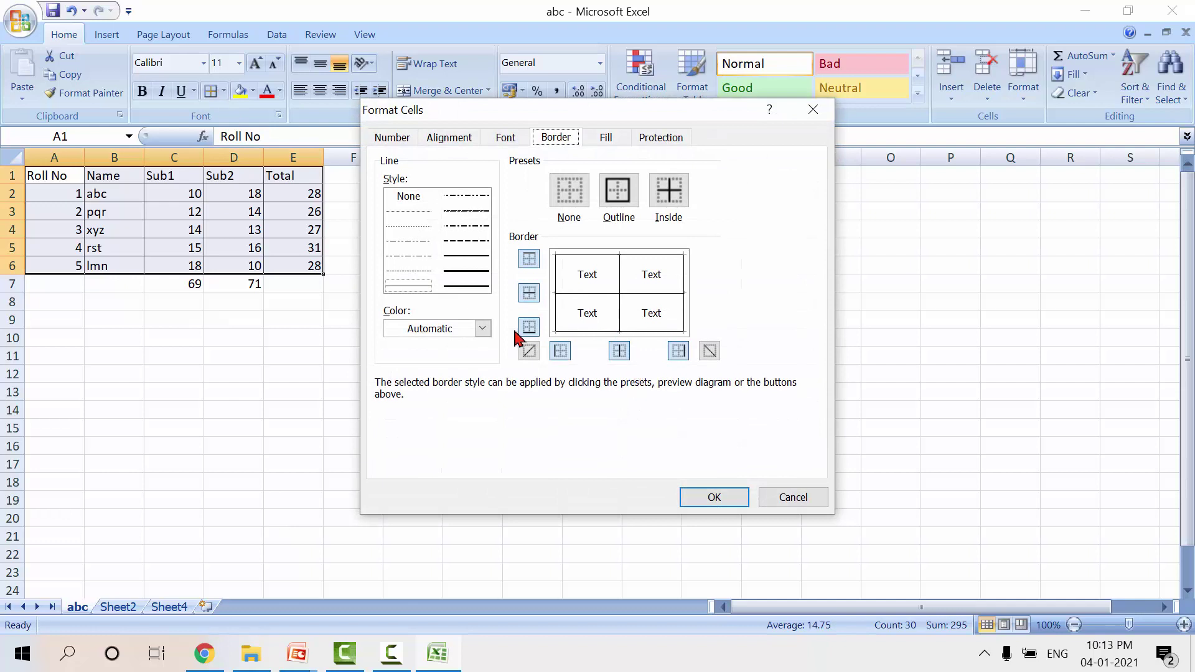
click(466, 287)
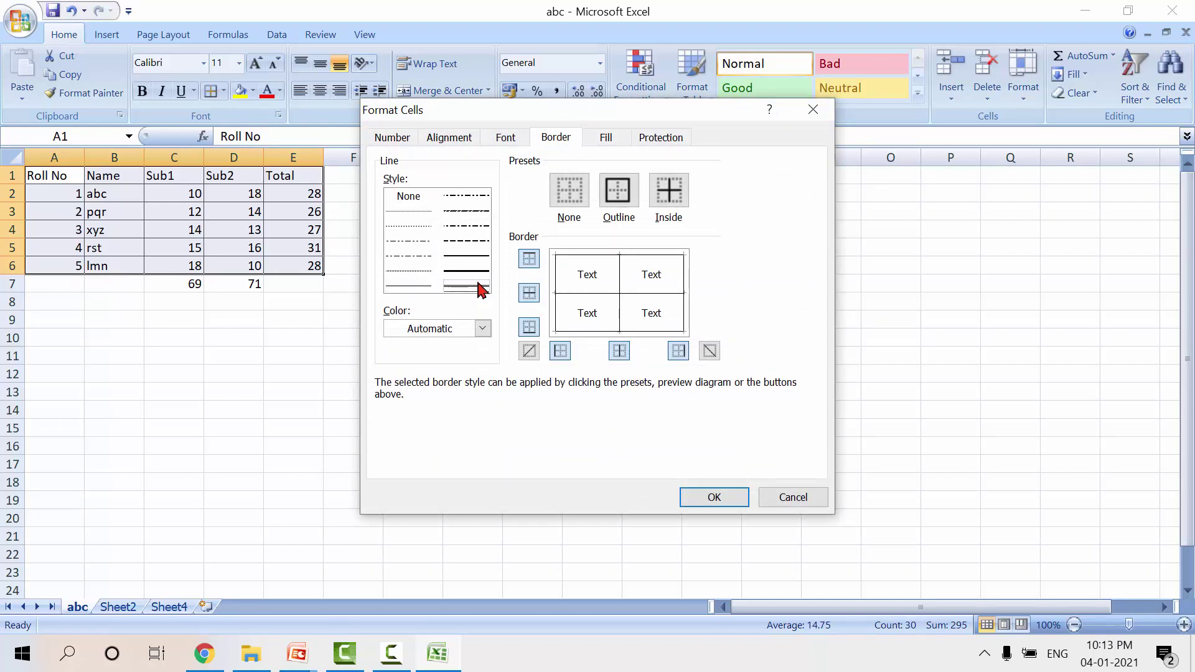
click(627, 330)
click(685, 290)
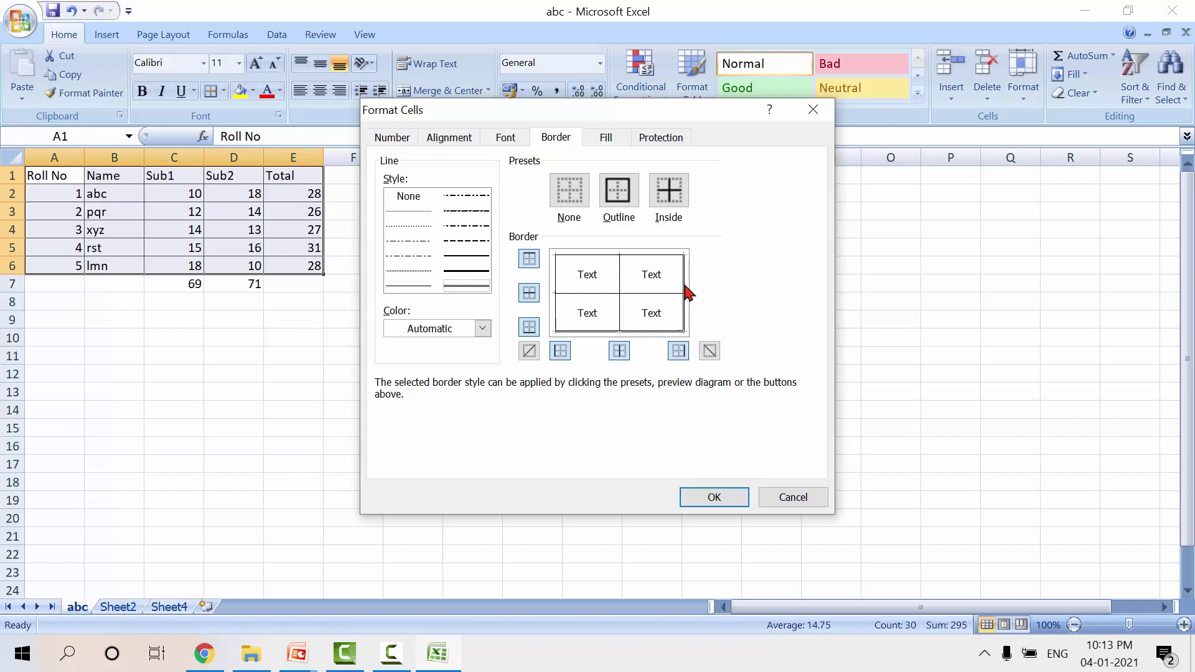
click(632, 258)
click(555, 277)
click(715, 496)
click(283, 408)
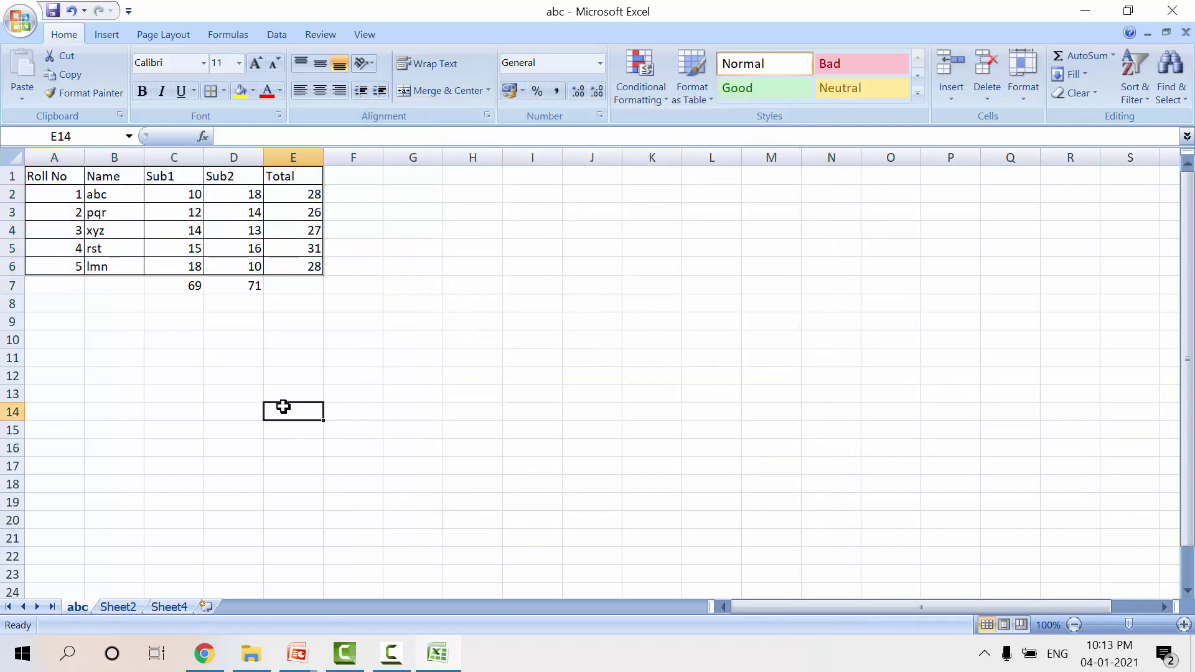